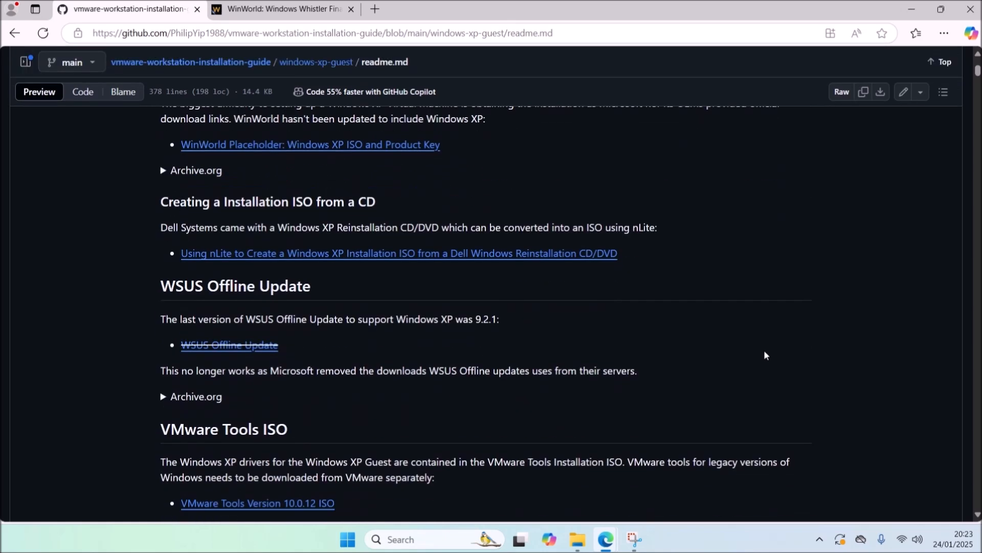
- Review the unofficial Dell Windows XP reinstallation ISO links and checksums in the Archive.org section under Installation Media
scroll(711, 353, "up", 3)
left_click(163, 235)
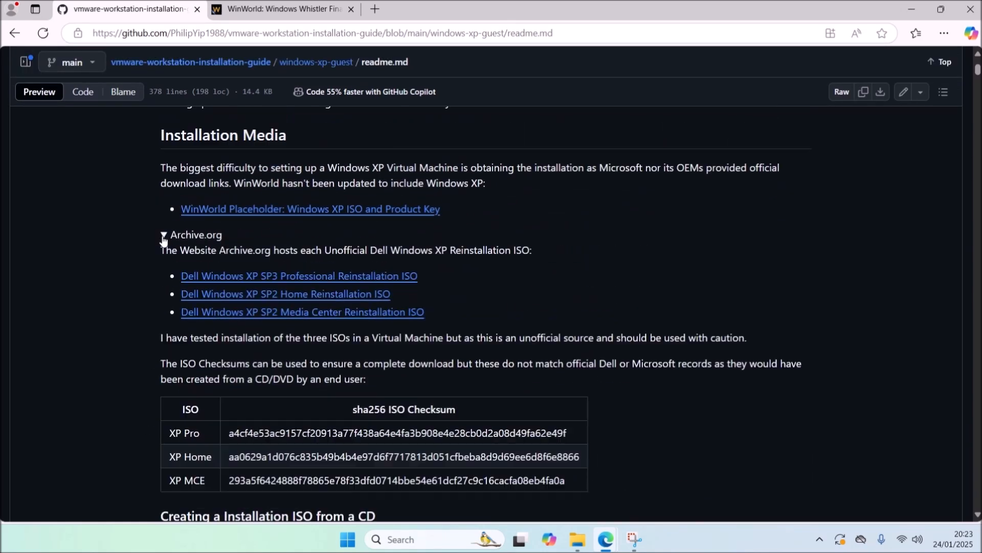
scroll(448, 296, "down", 1)
left_click_drag(225, 170, 171, 173)
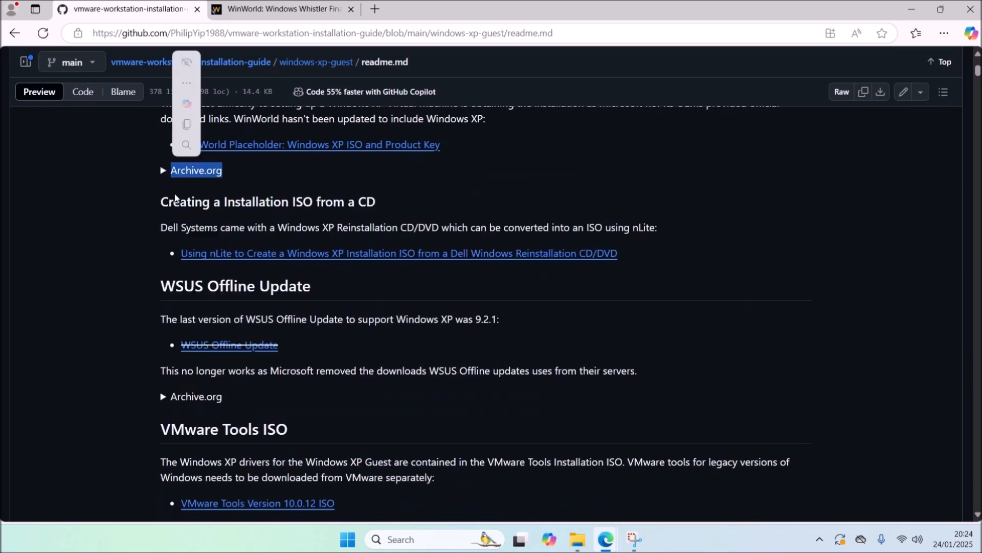
left_click(173, 174)
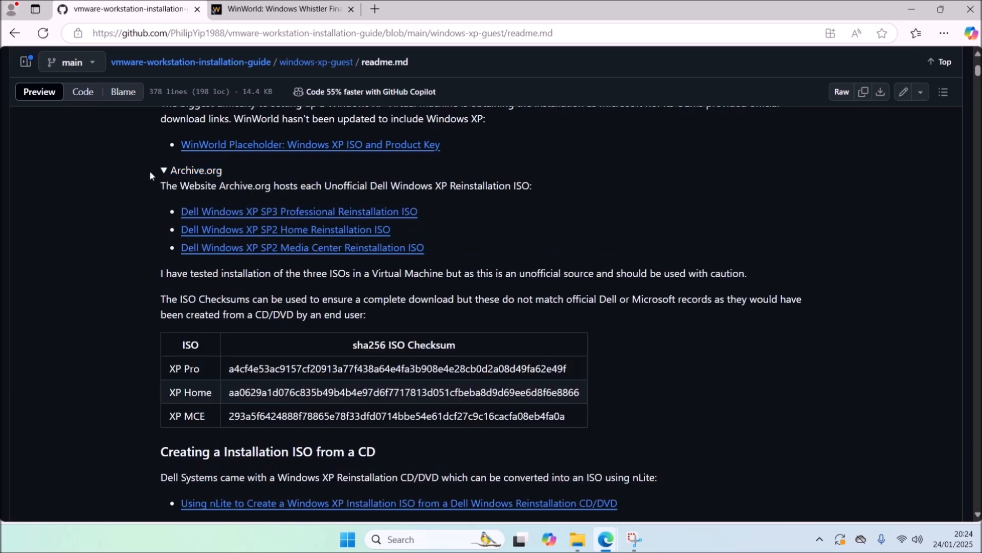
left_click(163, 173)
scroll(532, 350, "down", 1)
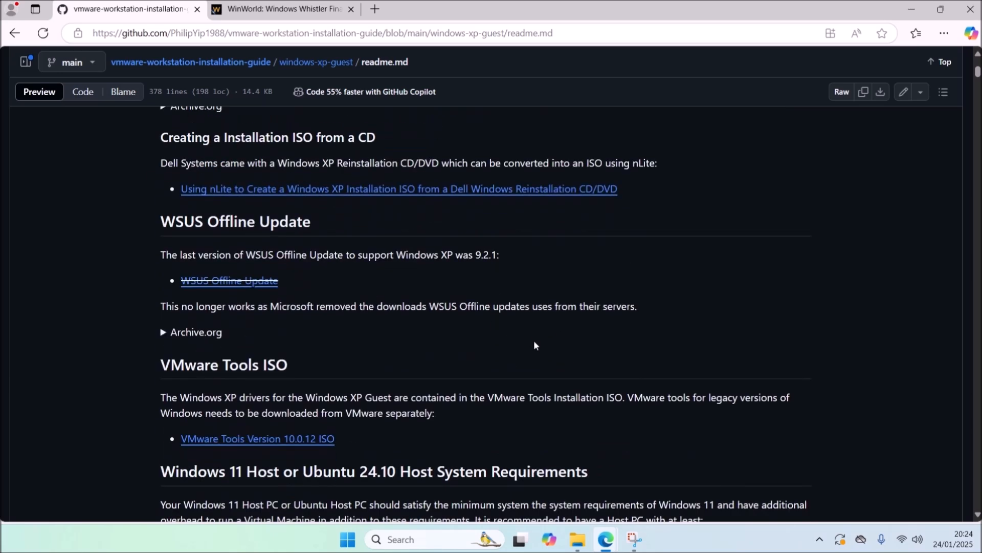
- Open the guide on using nLite to create a Windows XP installation ISO and go to its XP Service Pack 3 section
left_click(378, 189)
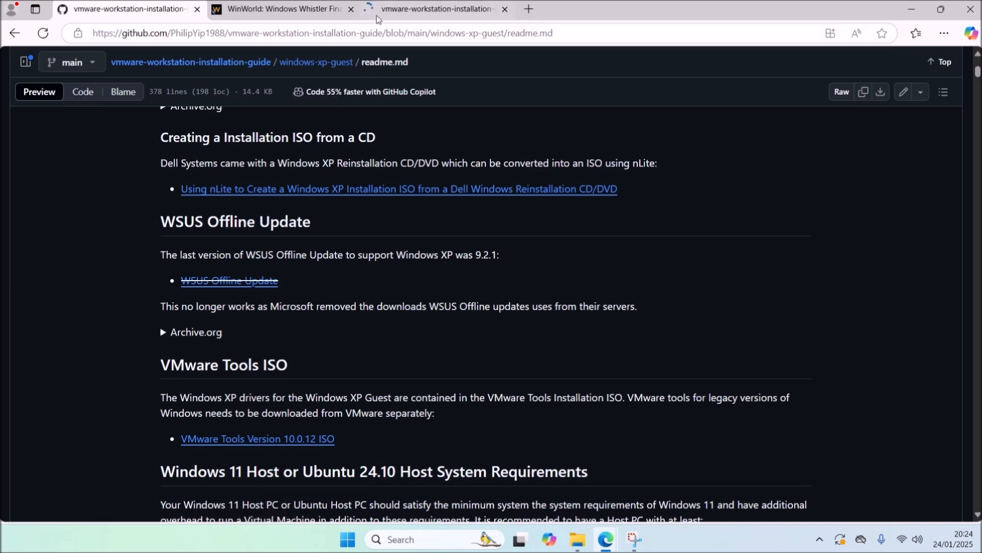
scroll(636, 412, "down", 5)
scroll(637, 415, "down", 5)
scroll(275, 290, "up", 1)
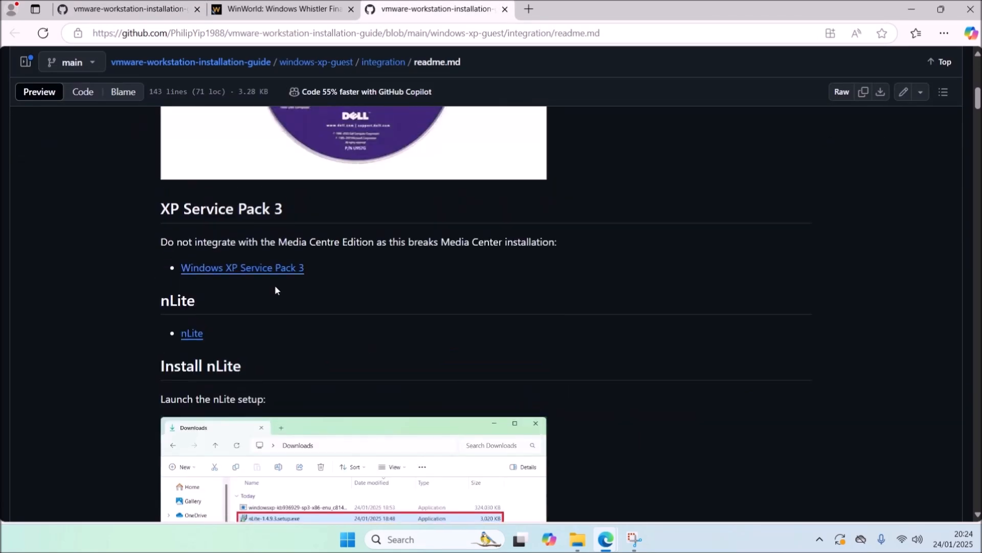
- Download the full Windows XP Service Pack 3 package (KB936929) from the Microsoft Update Catalog and dismiss the download window
middle_click(272, 269)
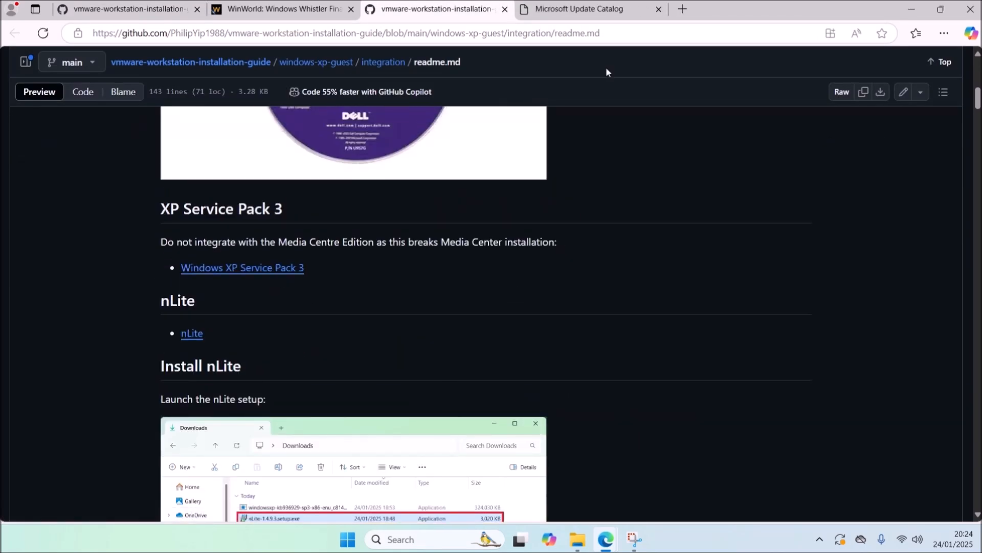
left_click(578, 9)
left_click(920, 184)
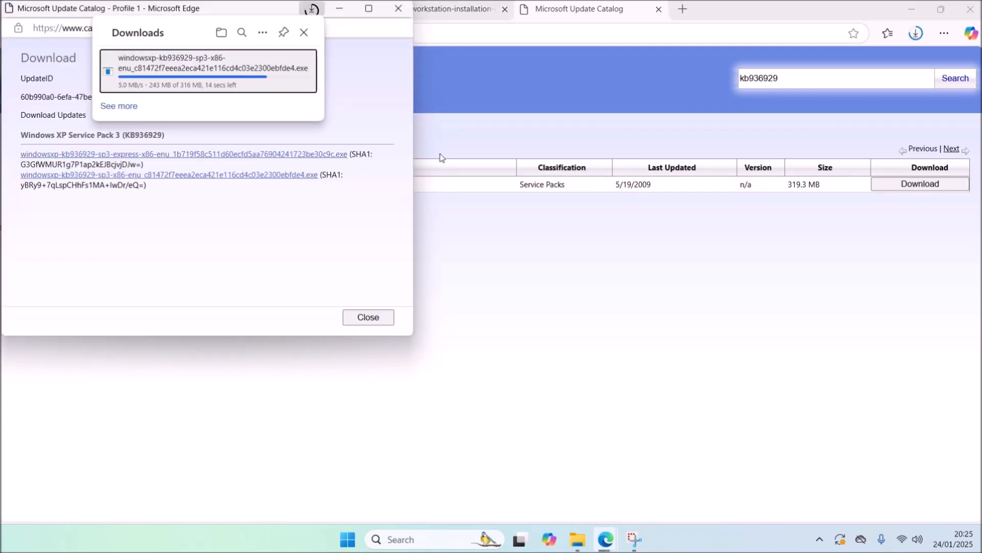
left_click(369, 318)
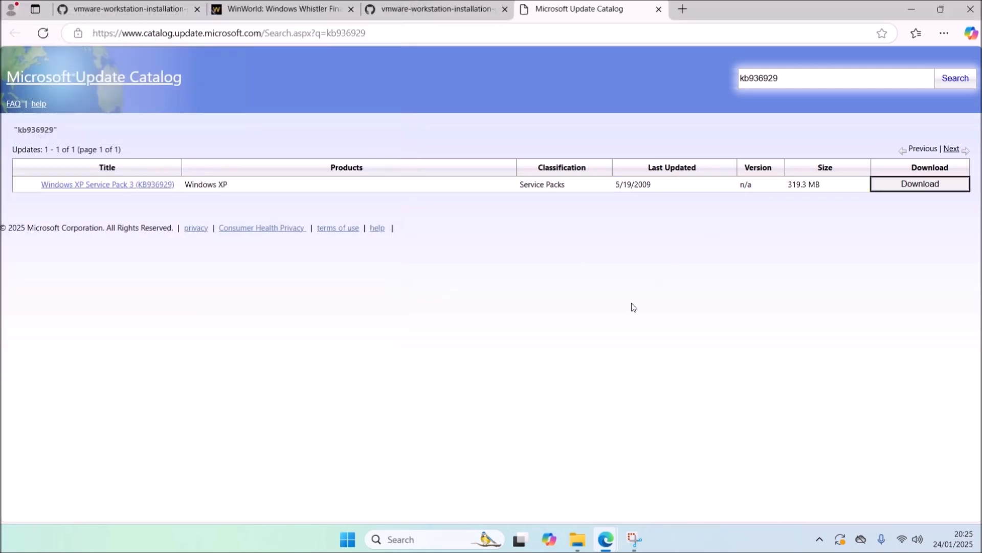
- Open the nLite download page from the integration guide in a new tab and download the nLite v1.4.9.3 setup
left_click(180, 12)
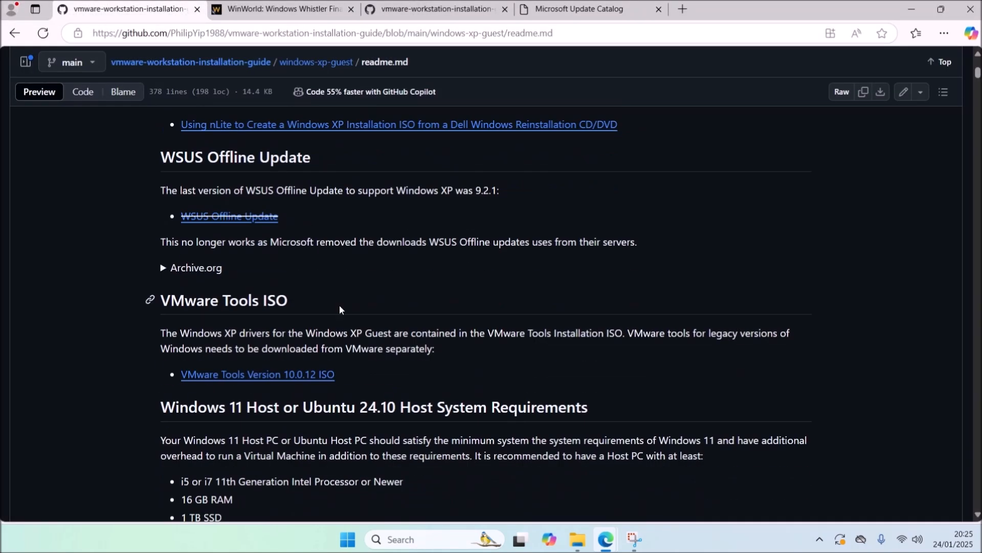
left_click(389, 9)
right_click(193, 334)
left_click(252, 144)
left_click(622, 11)
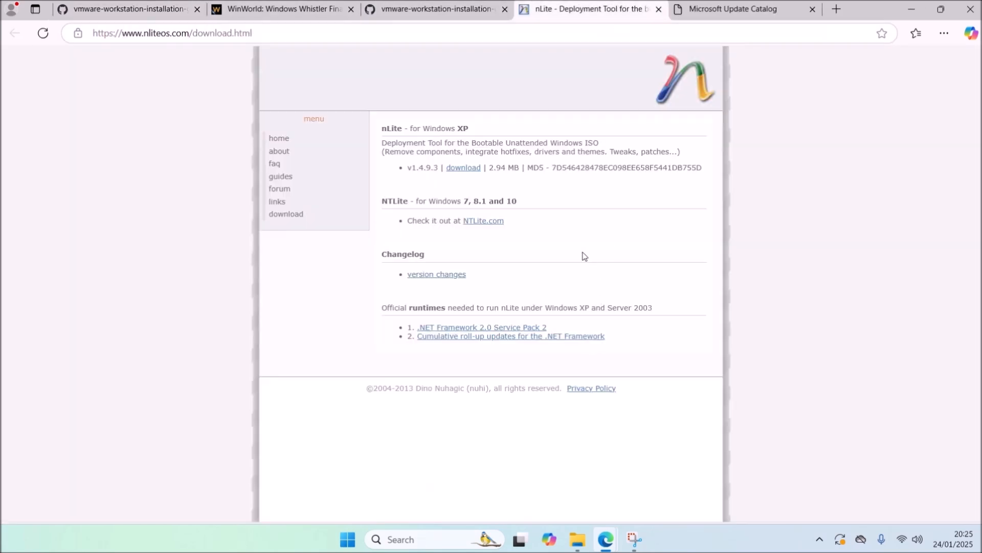
left_click(462, 169)
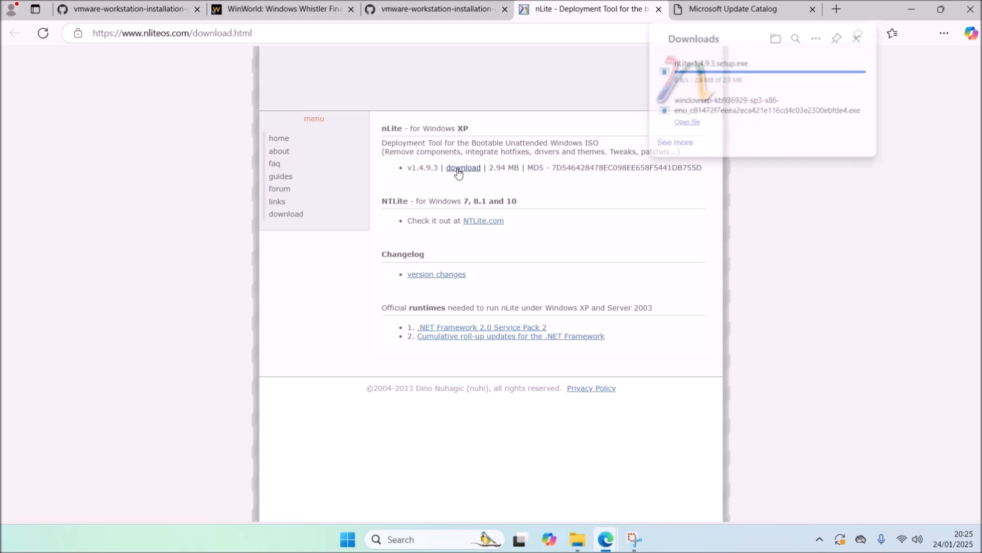
- Open the VMware Tools Version 10.0.12 link from the Windows XP guest guide and download VMware-tools-windows-10.0.12-4448496.iso
left_click(174, 4)
scroll(495, 344, "down", 1)
scroll(386, 342, "up", 1)
scroll(307, 327, "down", 1)
right_click(276, 310)
left_click(321, 323)
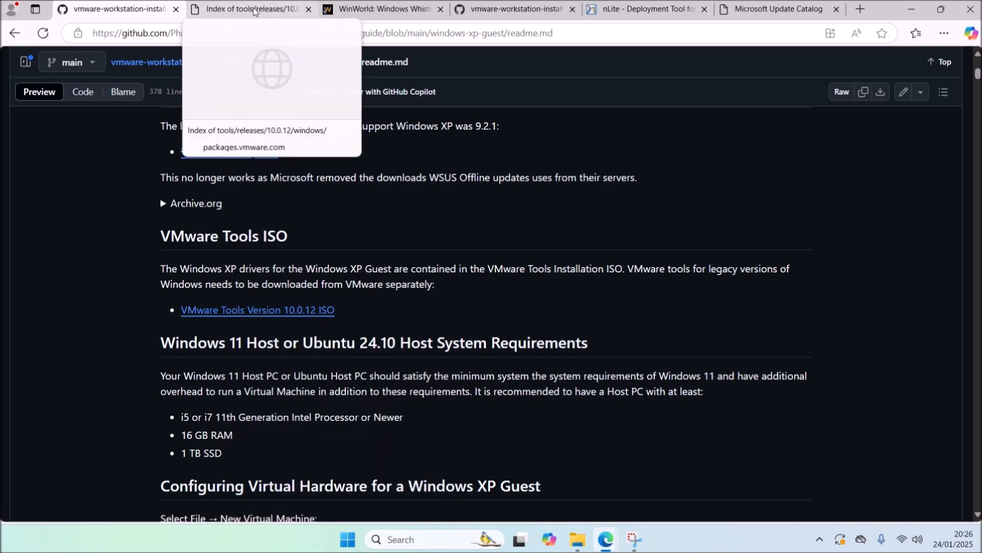
left_click(251, 9)
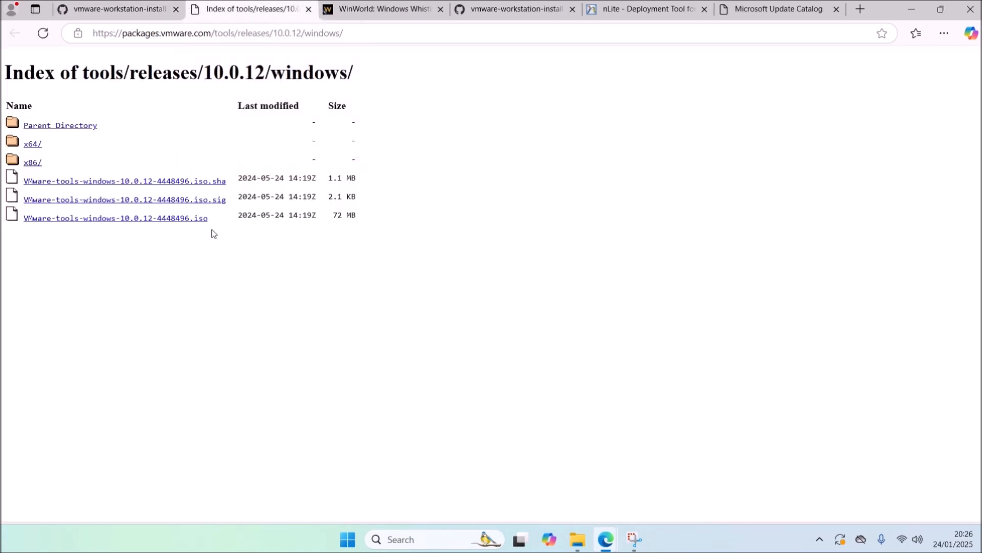
left_click(153, 218)
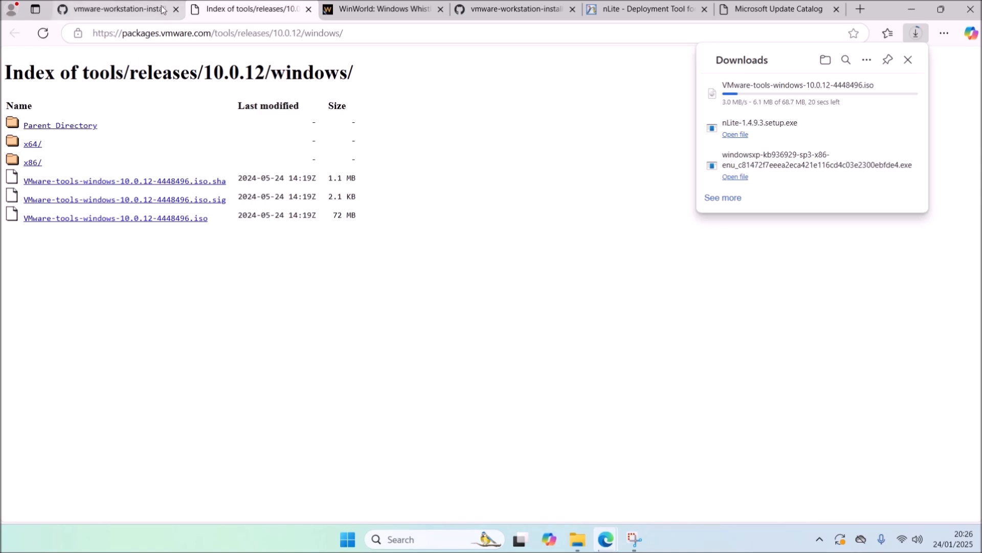
- Open the WSUS Offline Update website from the guide and find the Version 9.2.1 entry in its release list
left_click(117, 9)
scroll(486, 317, "up", 2)
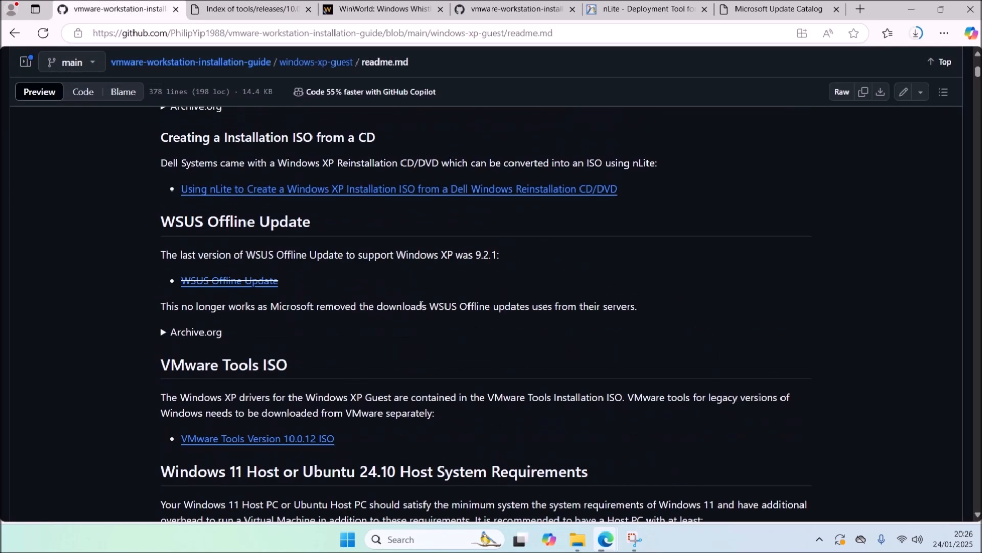
right_click(256, 281)
left_click(307, 290)
left_click(302, 17)
scroll(831, 379, "down", 20)
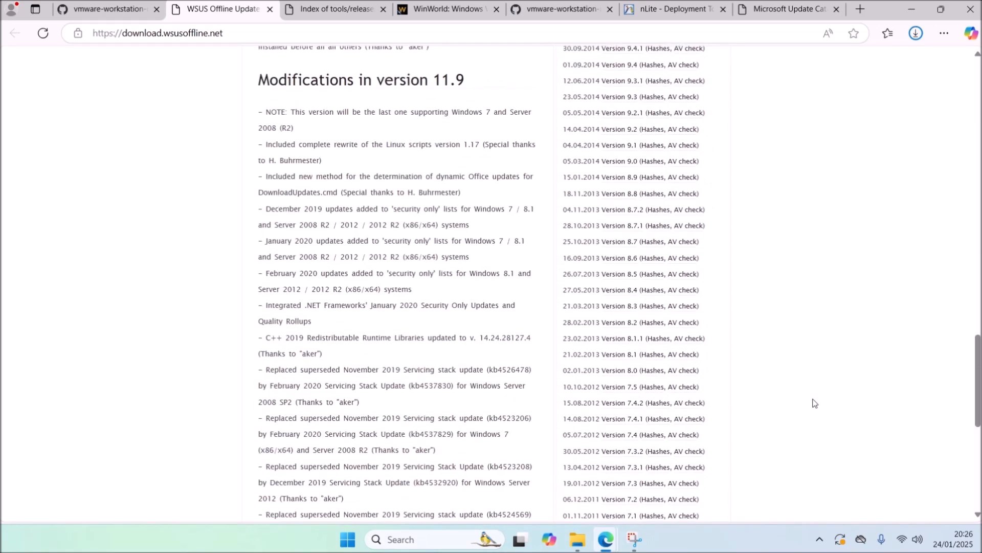
scroll(814, 401, "up", 4)
left_click_drag(714, 371, 568, 369)
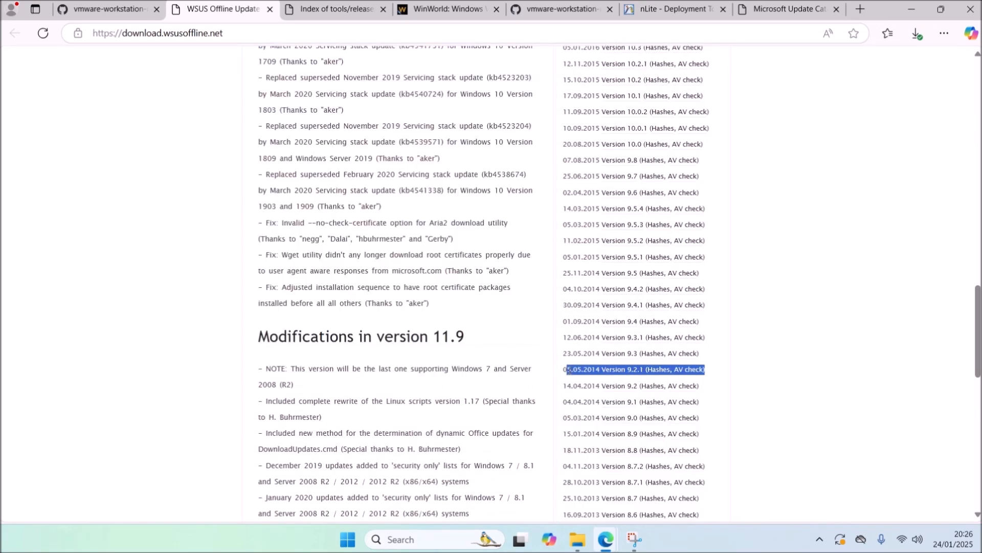
- Expand the Archive.org section under WSUS Offline Update in the guide and open the WSUS Offline Update Windows XP link in a new tab
left_click(106, 7)
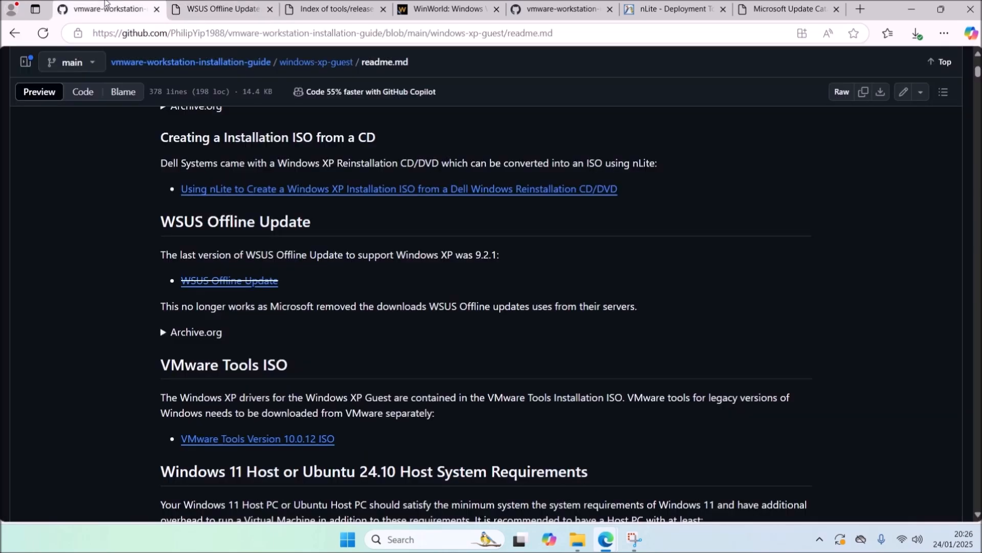
left_click(165, 332)
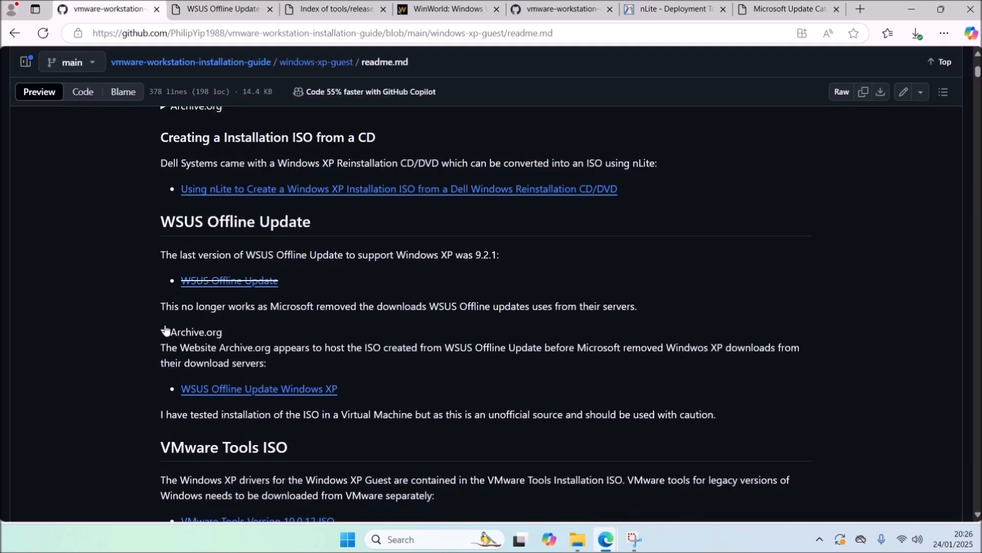
scroll(199, 337, "down", 1)
right_click(315, 330)
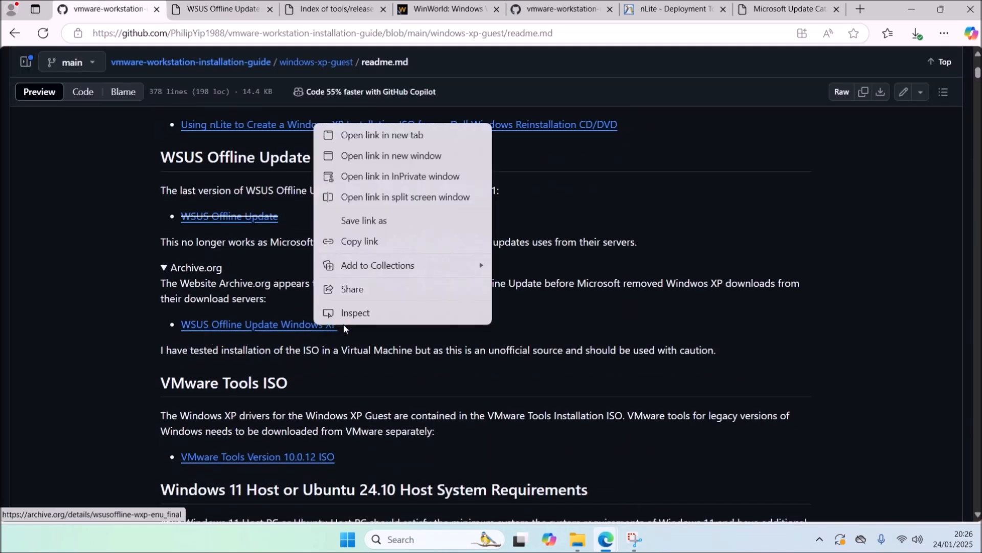
left_click(365, 142)
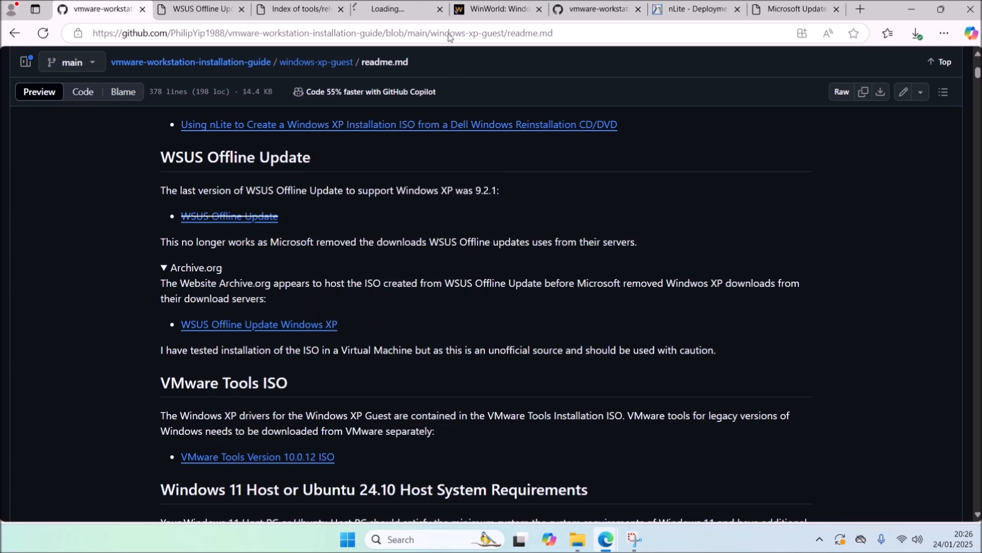
left_click(404, 9)
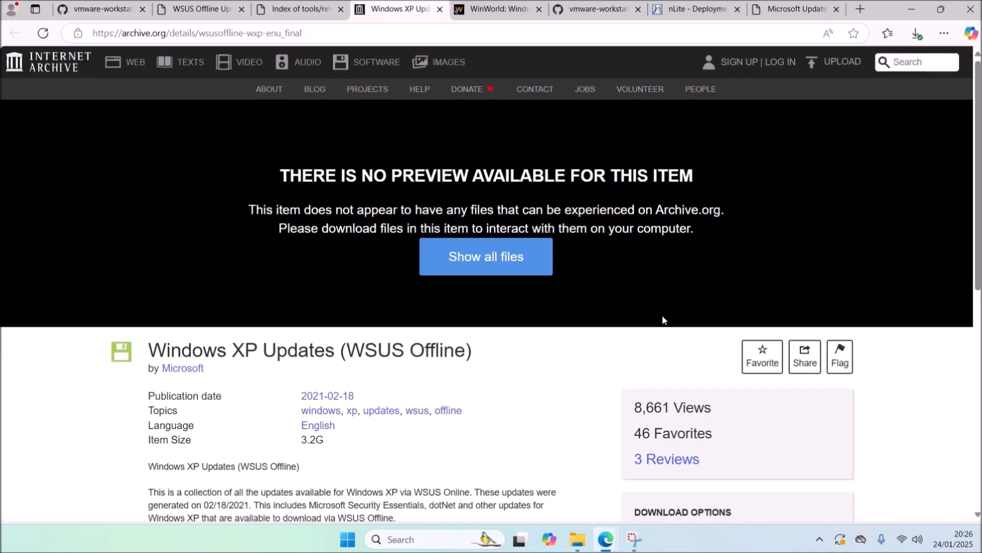
- Read the description of the Windows XP Updates (WSUS Offline) item and start downloading its ISO image
scroll(665, 327, "down", 5)
left_click_drag(146, 237, 400, 307)
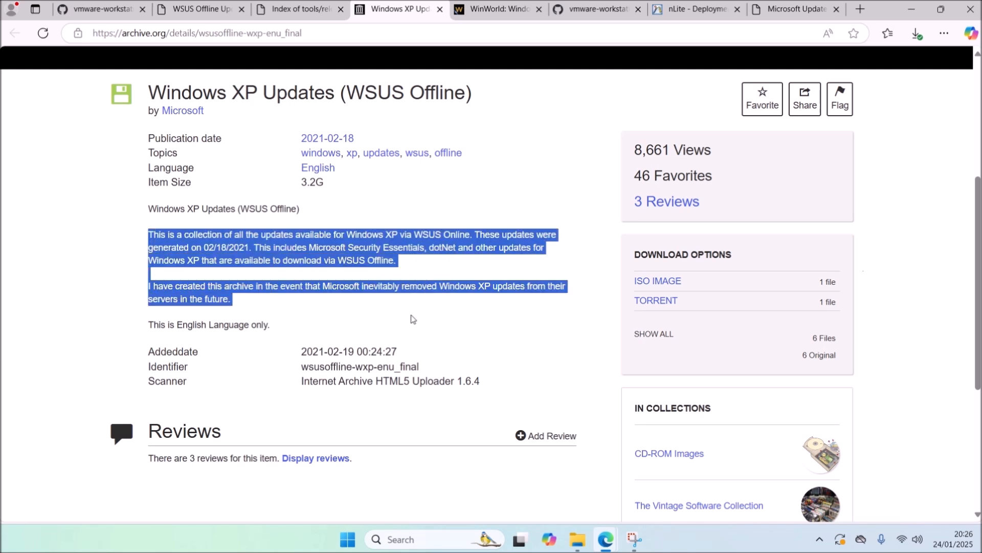
left_click(276, 334)
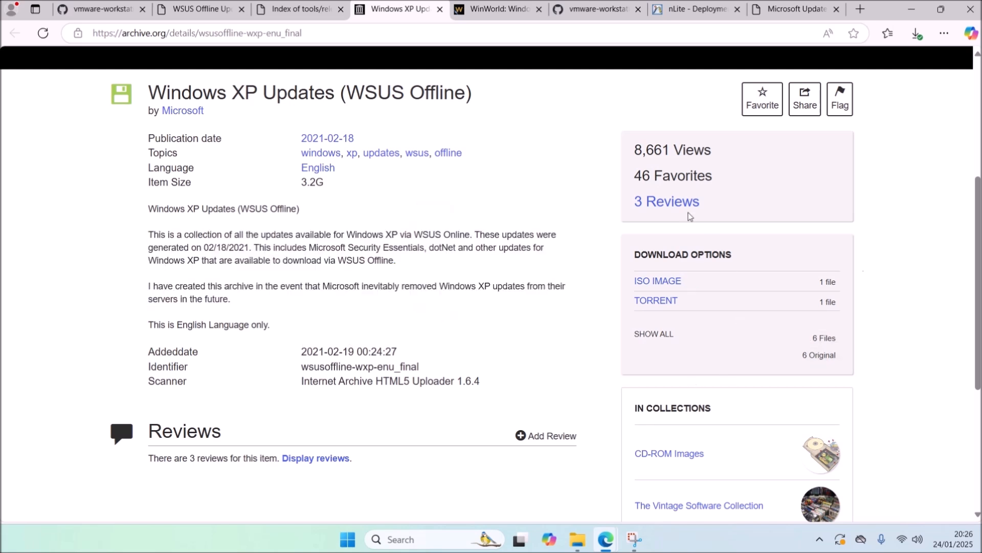
left_click(673, 285)
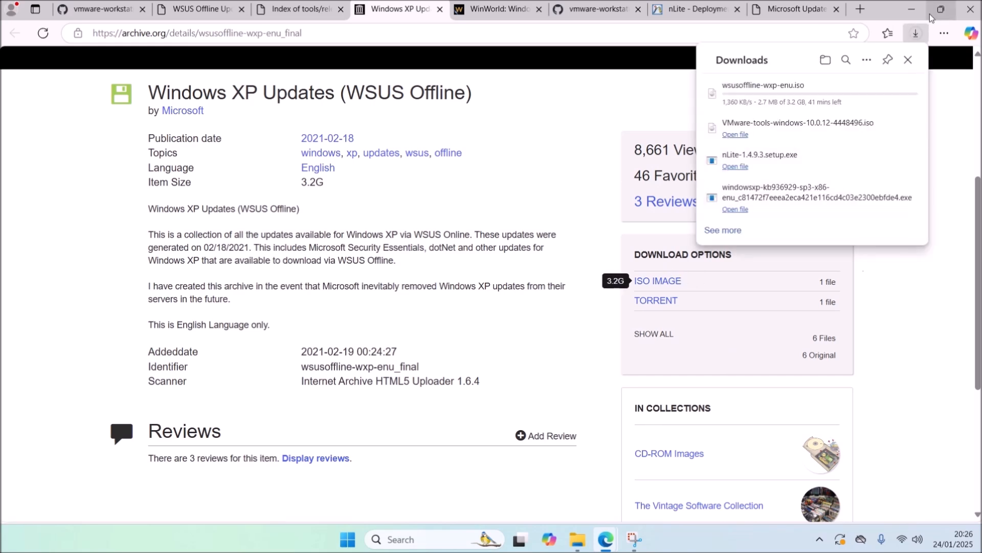
- Minimise the main browser window, close the extra WSUS Offline Update window and switch to the Downloads folder in File Explorer
left_click(911, 9)
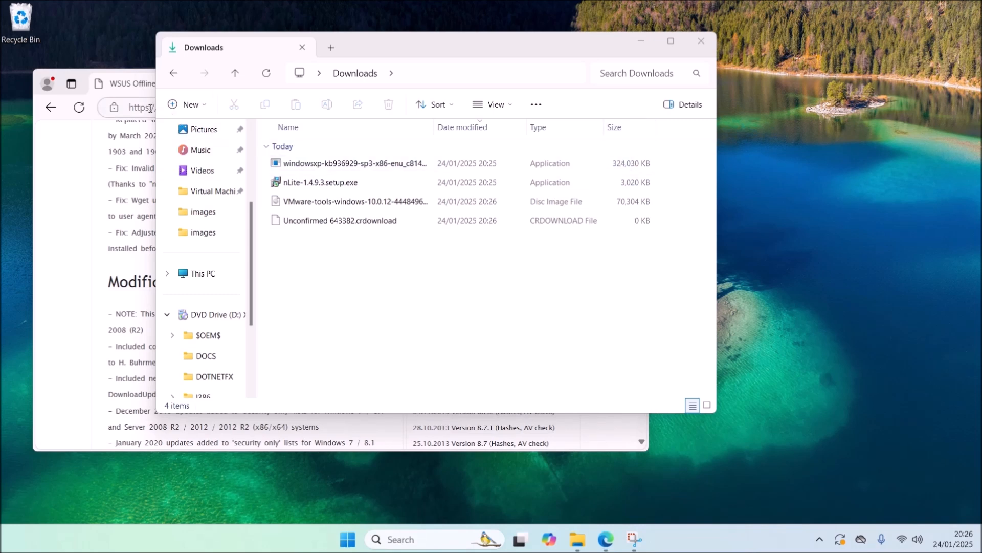
left_click(92, 188)
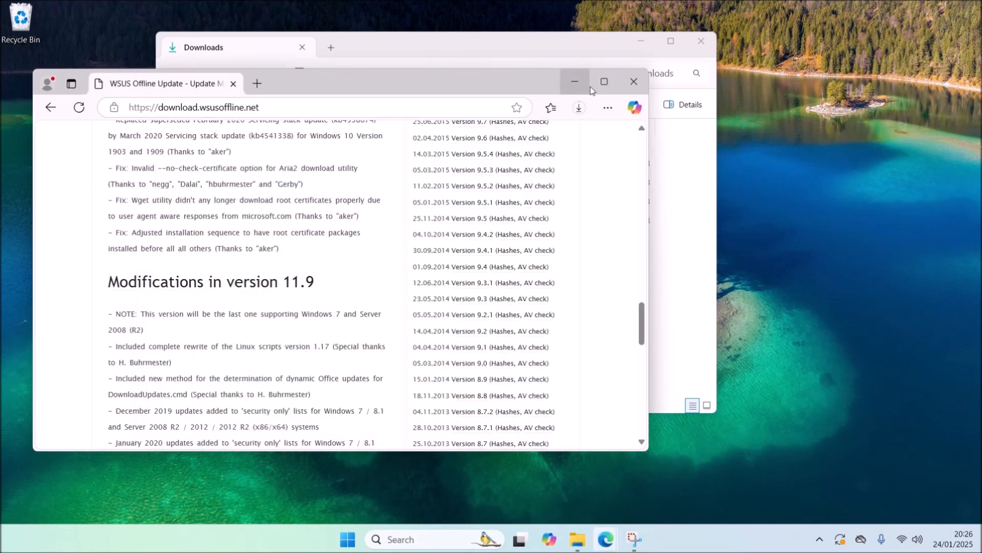
left_click(634, 82)
left_click(484, 268)
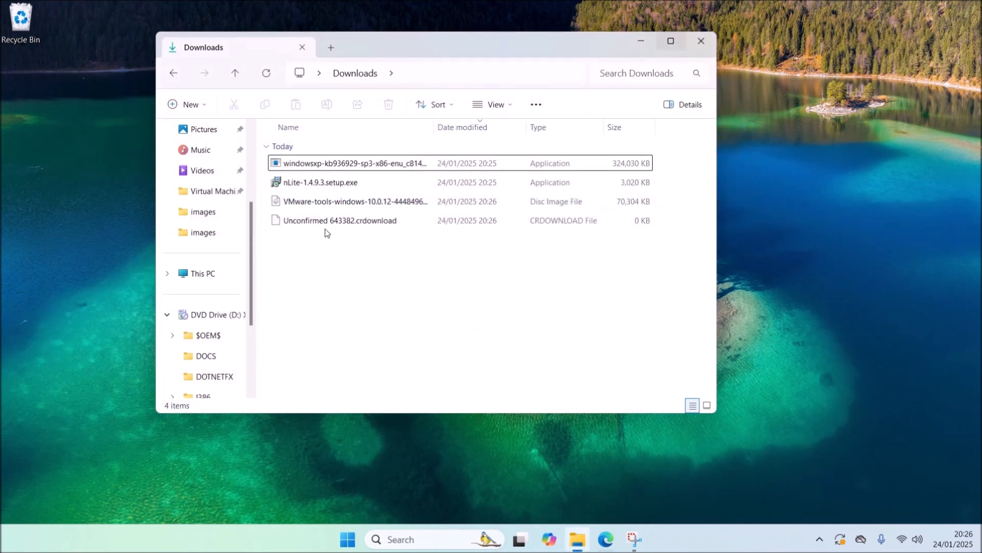
- Copy all files and folders from the XP_PRO_SP2_ENG disc in DVD drive D
left_click(218, 320)
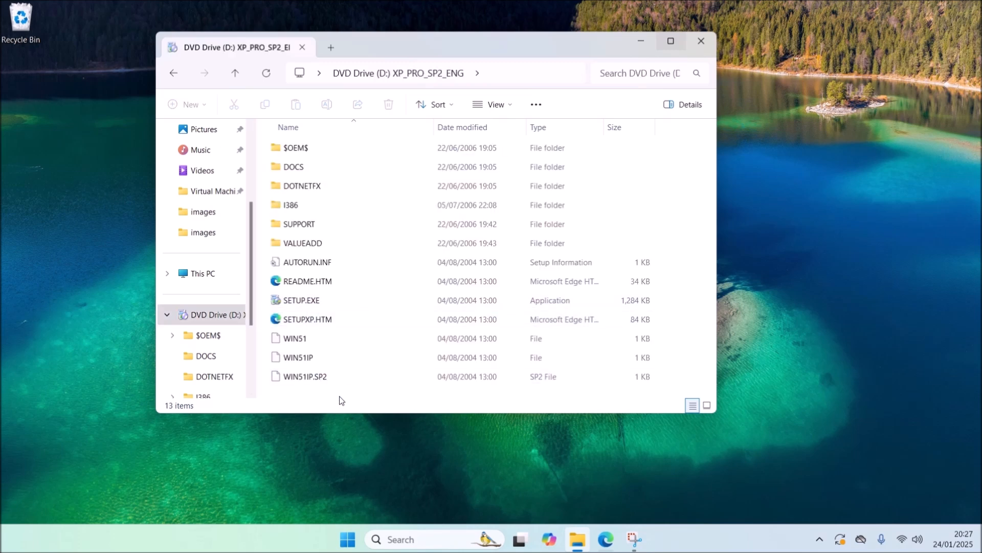
key("ctrl+a")
right_click(331, 180)
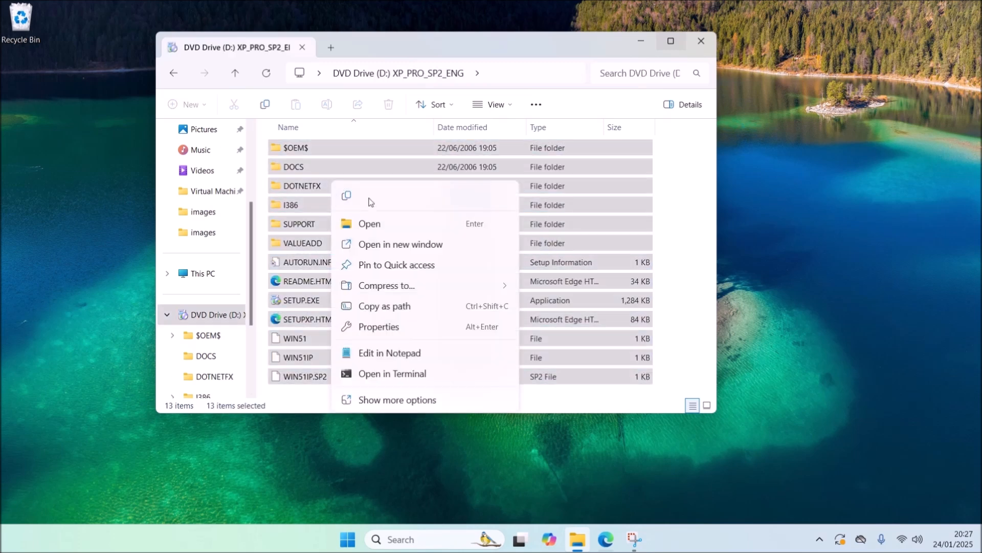
left_click(347, 197)
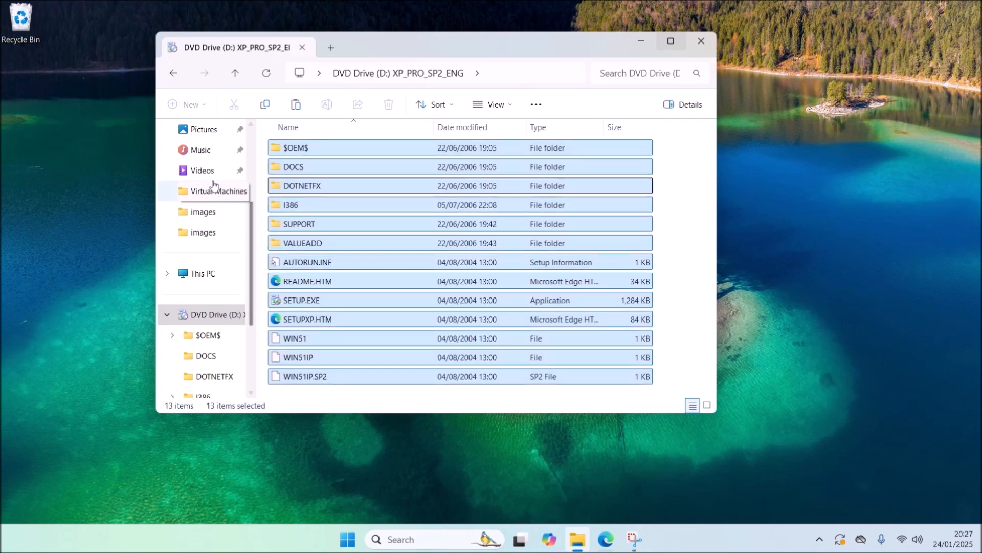
- Create a folder named WinXP in Downloads and open it
scroll(213, 285, "up", 3)
left_click(199, 238)
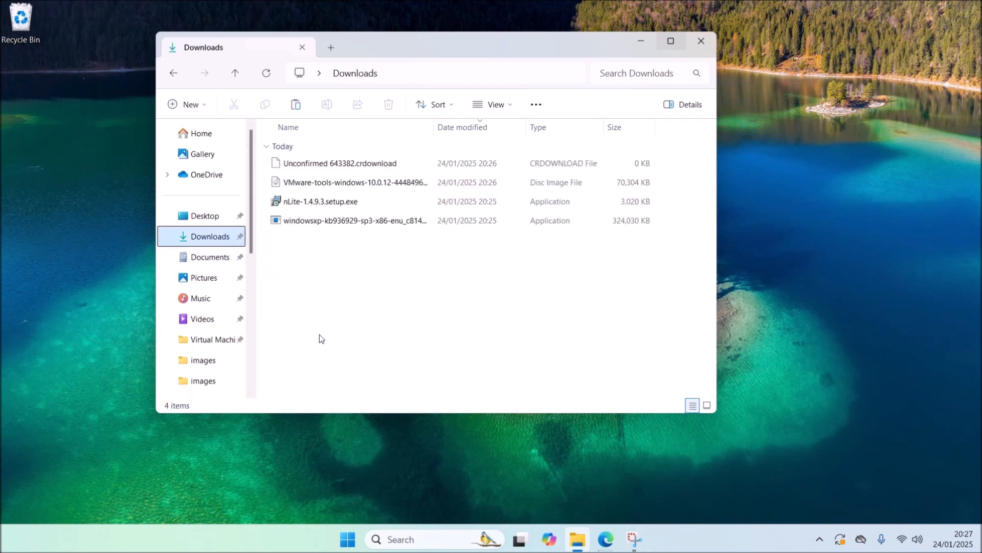
key("ctrl+shift+n")
type("WinXP")
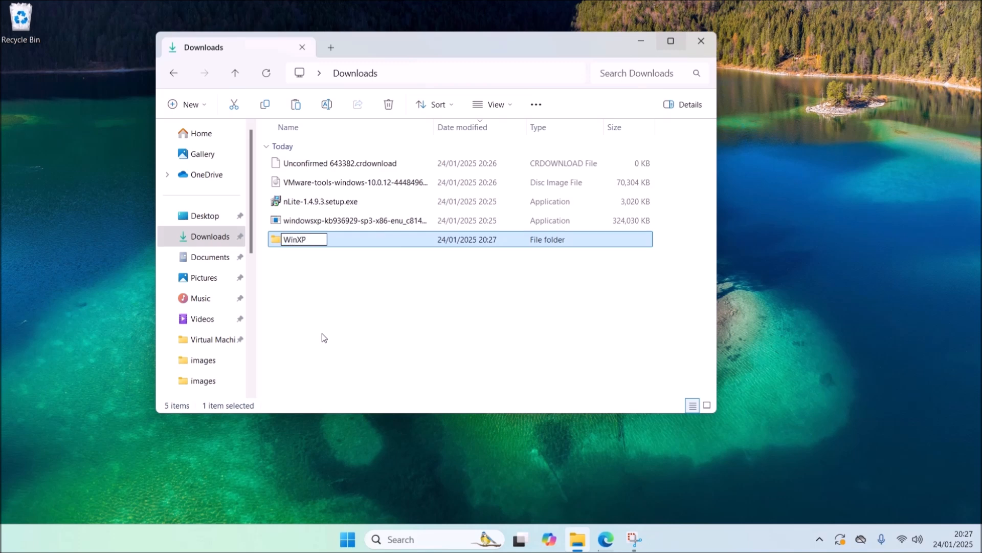
key("Return")
key("Return")
- Paste the copied Windows XP disc contents into the WinXP folder
right_click(424, 189)
key("Escape")
key("ctrl+v")
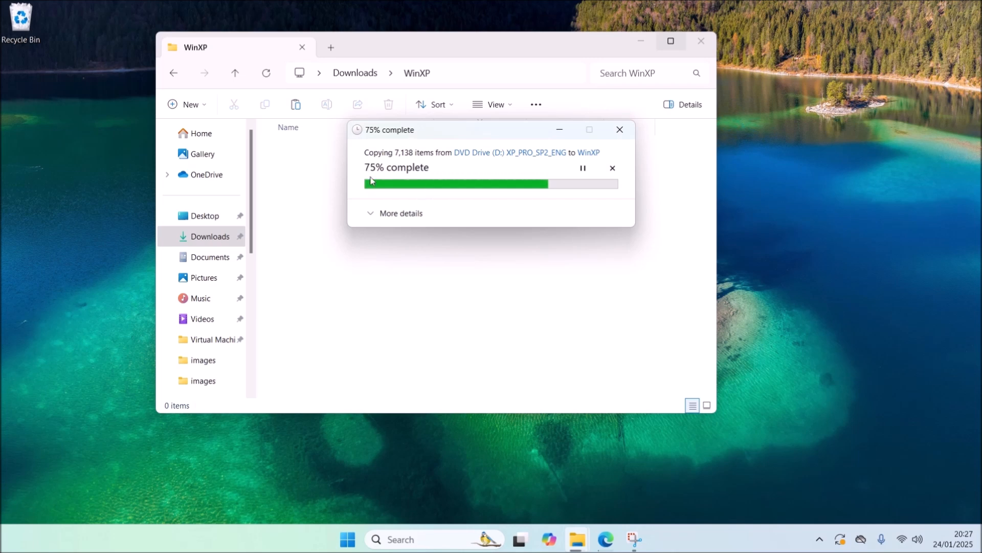
- Return to the Downloads folder and start nLite-1.4.9.3.setup.exe with English as the setup language
left_click(175, 75)
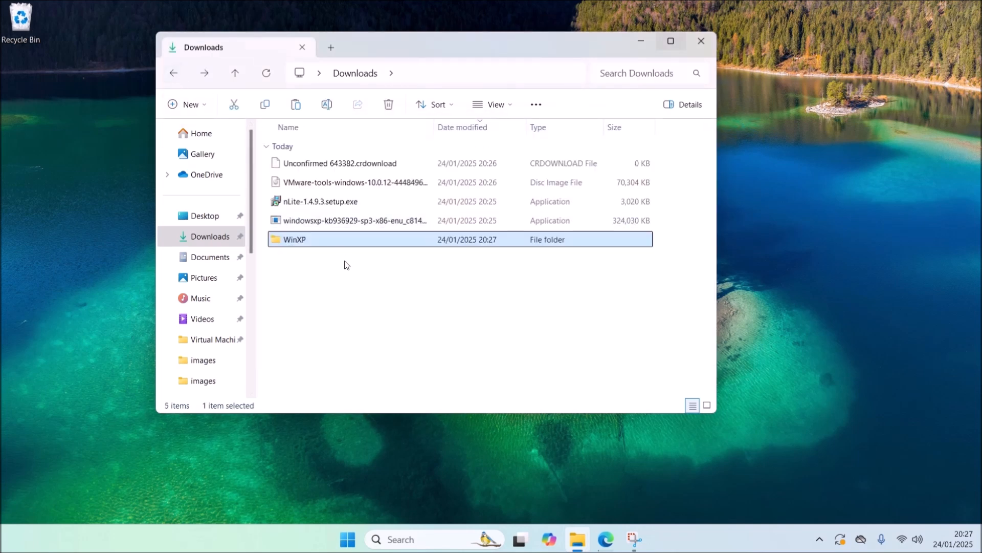
left_click(353, 291)
left_click(306, 245)
double_click(338, 203)
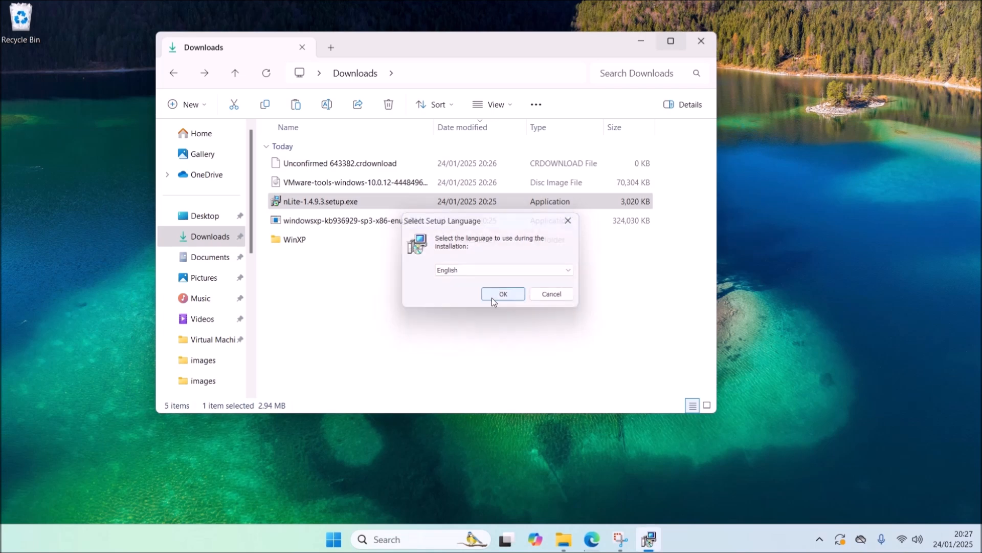
left_click(497, 295)
- Accept the nLite licence agreement, install into the existing C:\Program Files (x86)\nLite folder and finish the setup
left_click(558, 369)
left_click(409, 329)
left_click(557, 369)
left_click(557, 370)
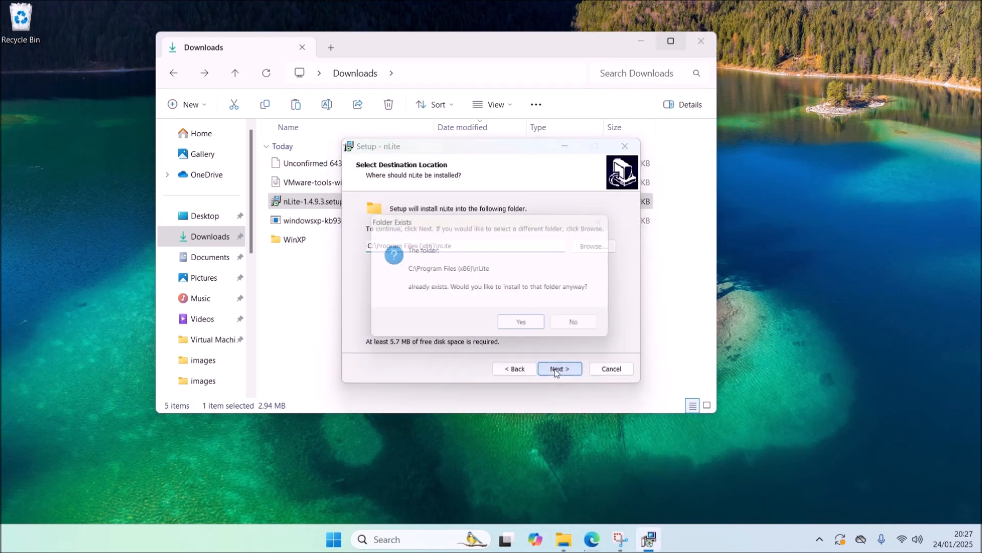
left_click(527, 329)
left_click(559, 368)
left_click(558, 369)
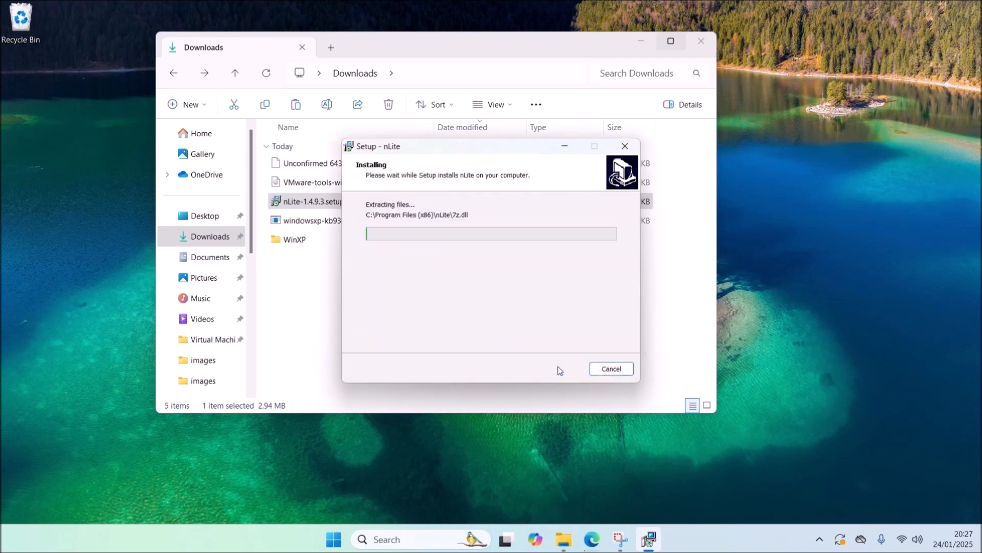
left_click(561, 367)
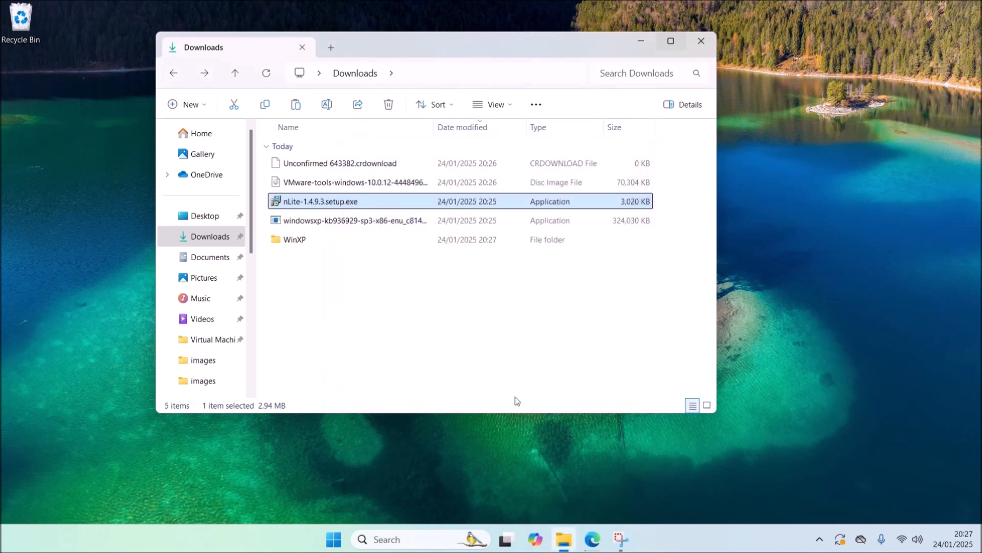
- Launch the installed nLite application and minimise the Downloads window
key("super")
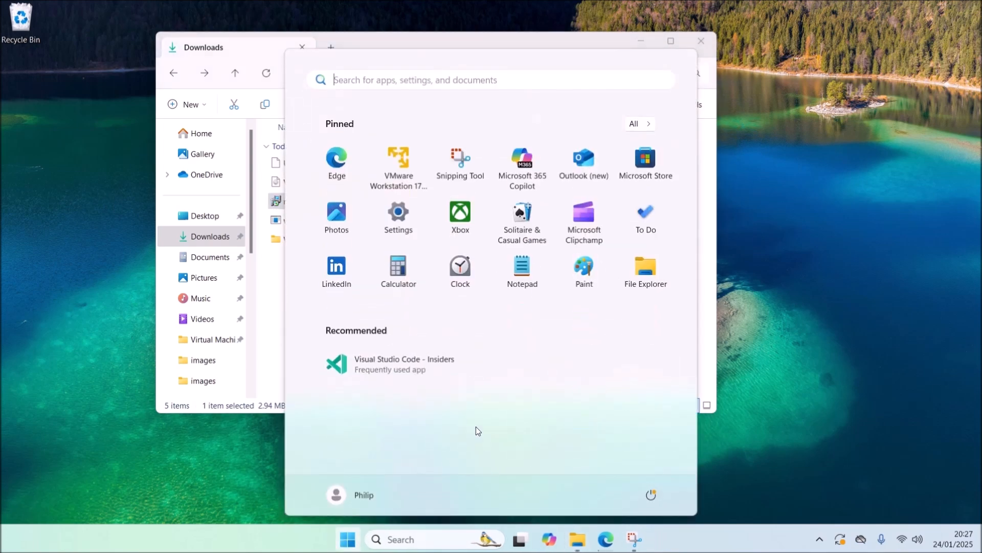
type("nlite")
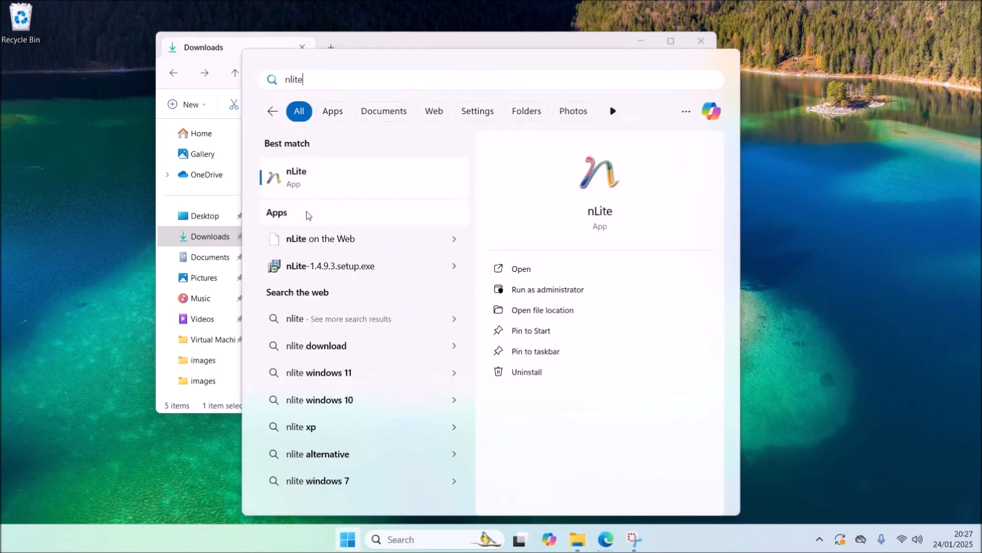
left_click(299, 174)
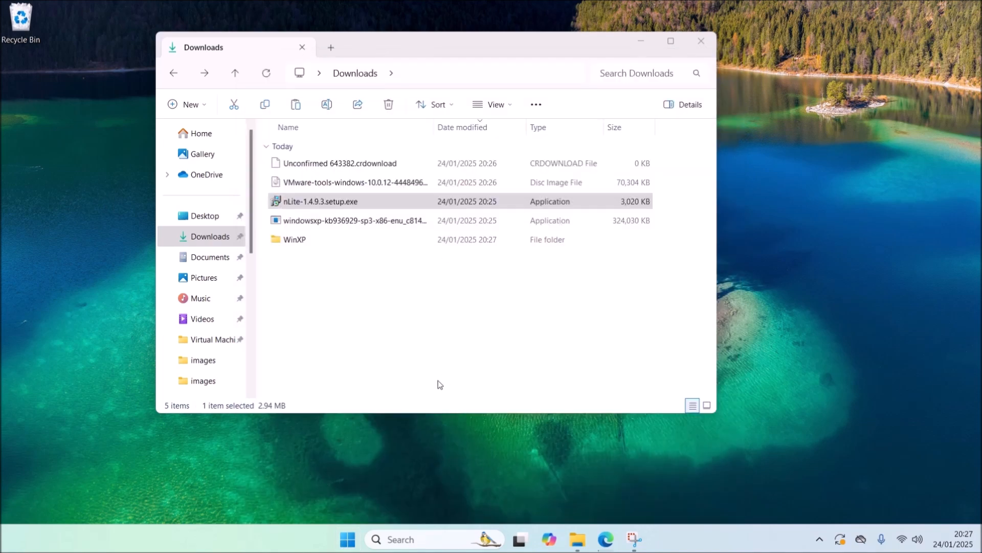
left_click(640, 41)
- Continue past the nLite welcome page and select the WinXP folder in Downloads as the Windows installation source
left_click(600, 408)
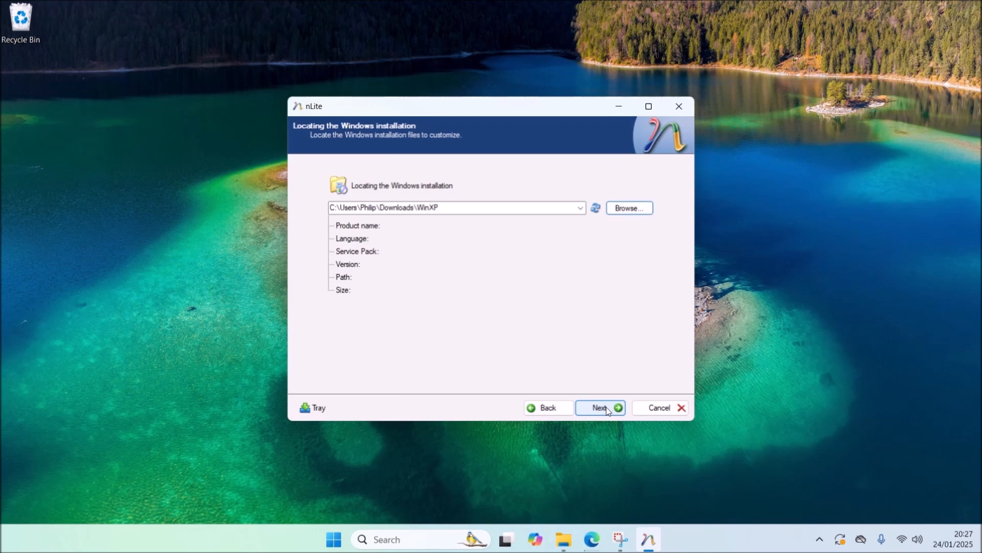
left_click(630, 207)
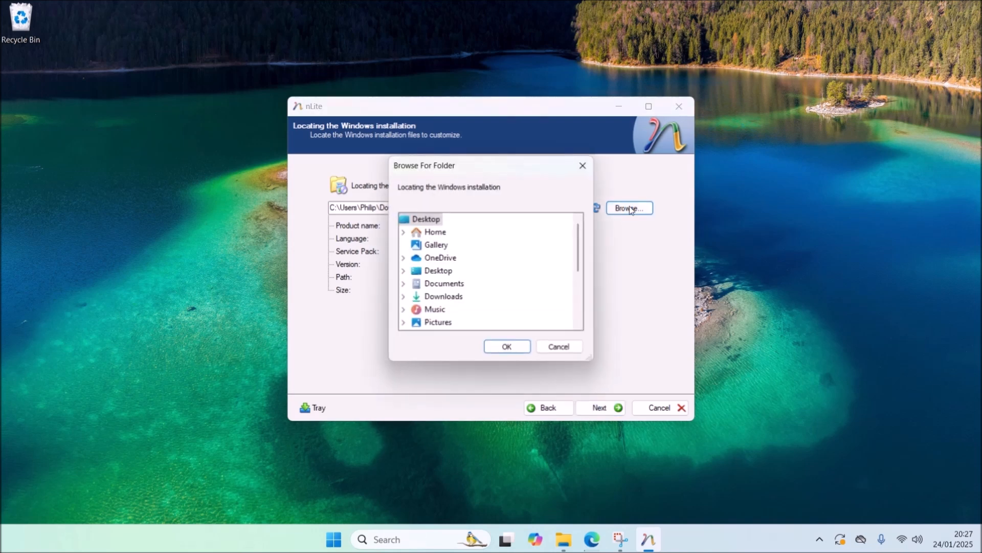
left_click(404, 297)
scroll(496, 276, "down", 1)
scroll(494, 275, "up", 1)
left_click(446, 245)
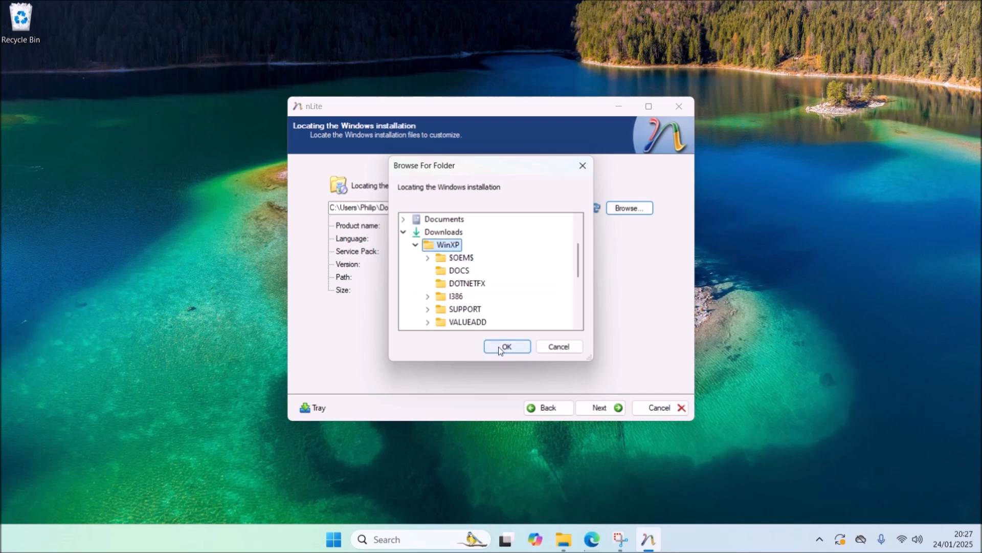
left_click(500, 347)
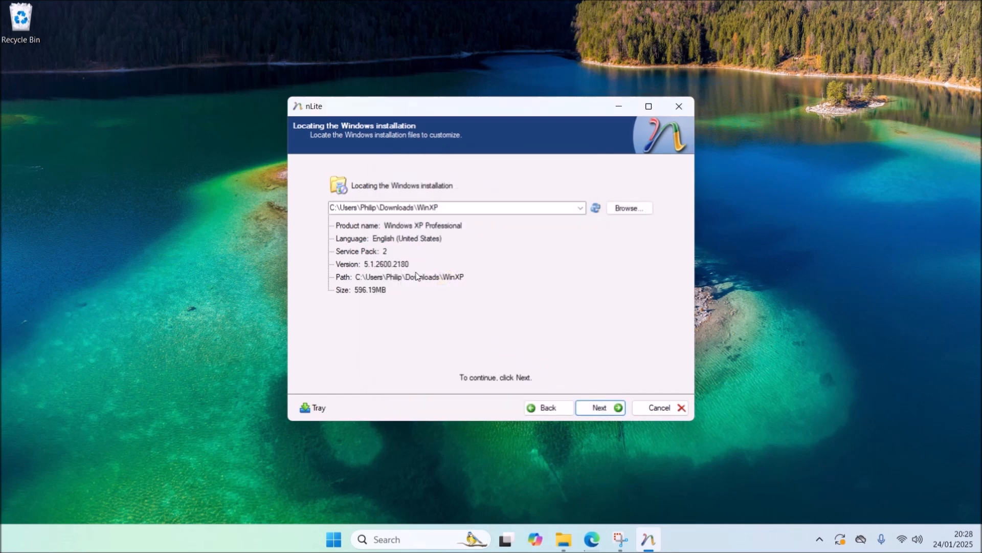
- Continue past the presets without loading one, and choose the Service Pack and Bootable ISO tasks
left_click(599, 407)
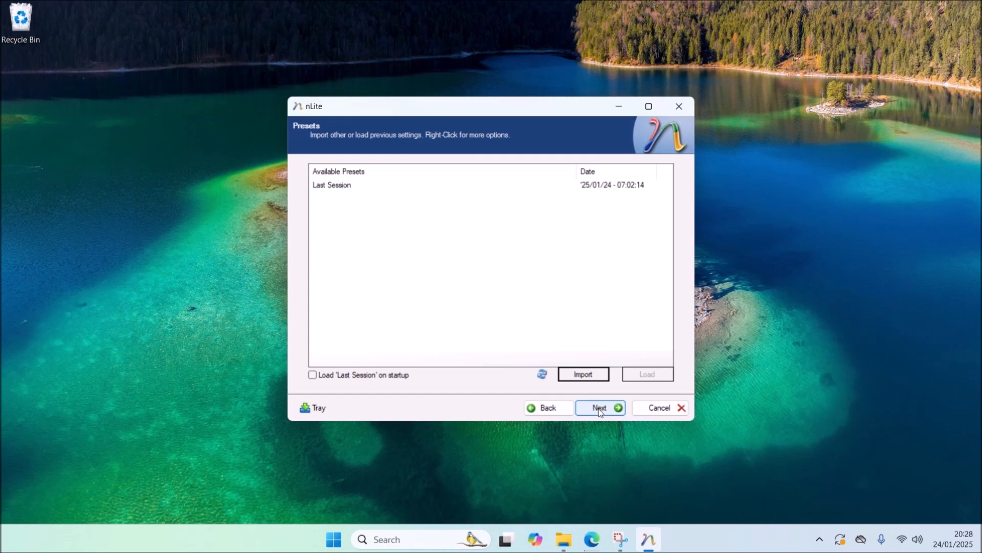
left_click(599, 408)
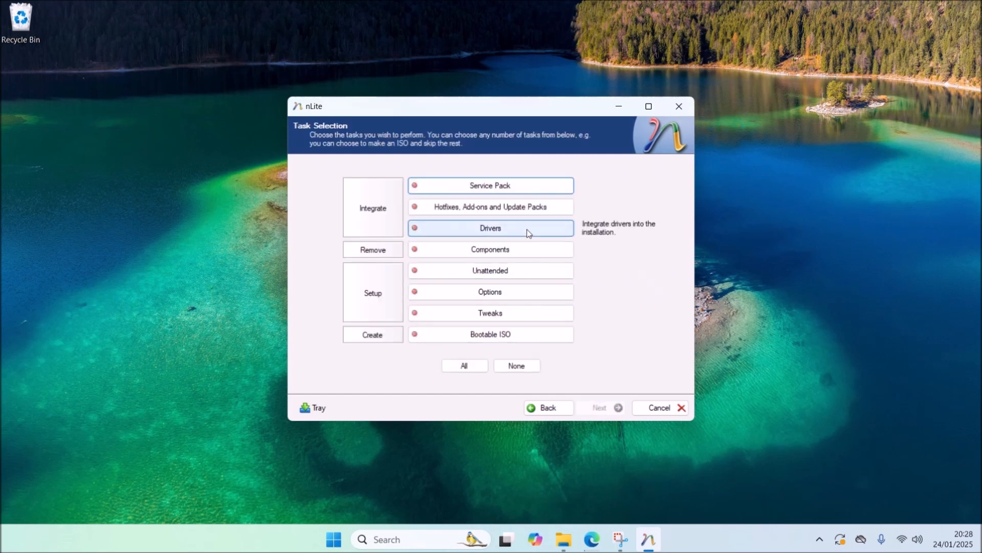
left_click(508, 191)
left_click(517, 334)
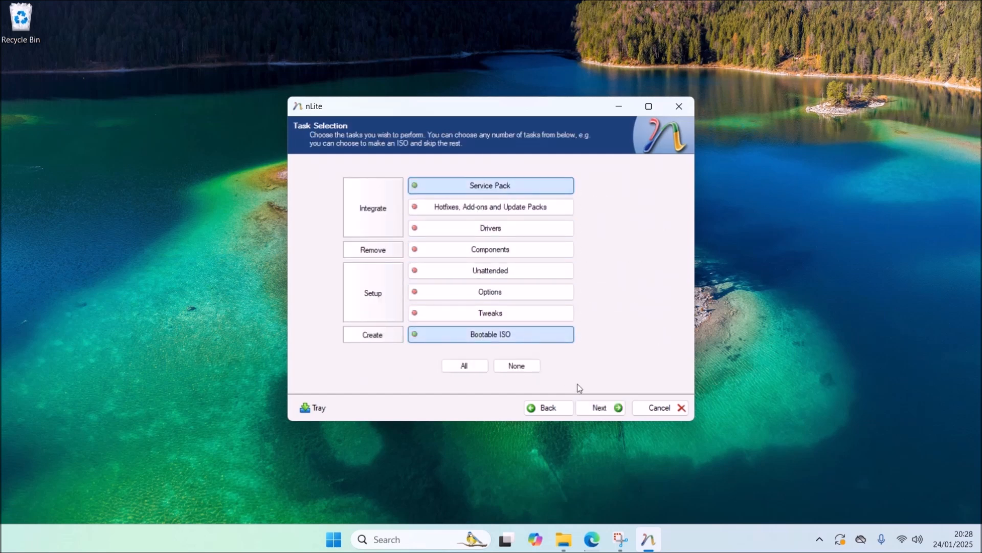
left_click(614, 407)
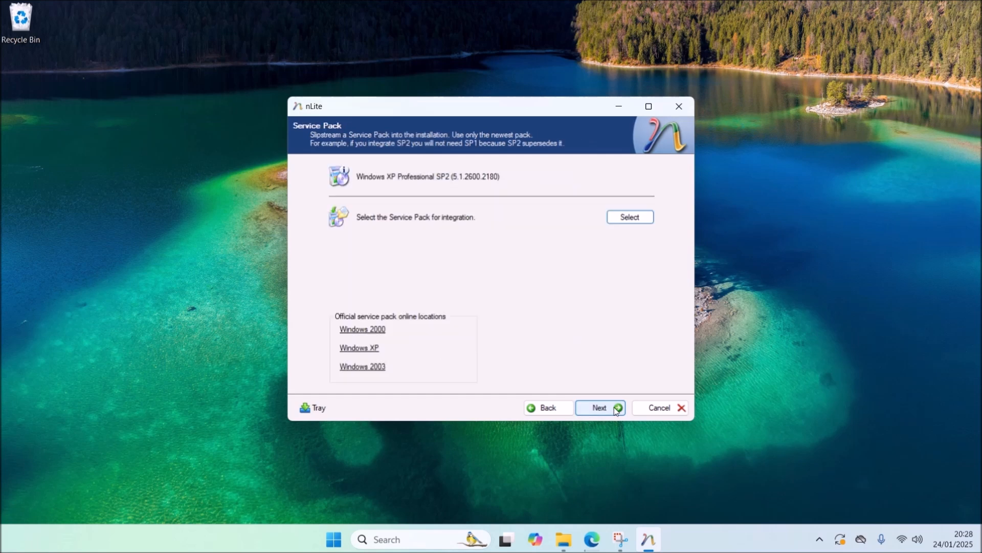
- Slipstream the windowsxp-kb936929-sp3-x86-enu Service Pack 3 executable into the installation and continue to the Bootable ISO page
left_click(634, 222)
left_click(545, 329)
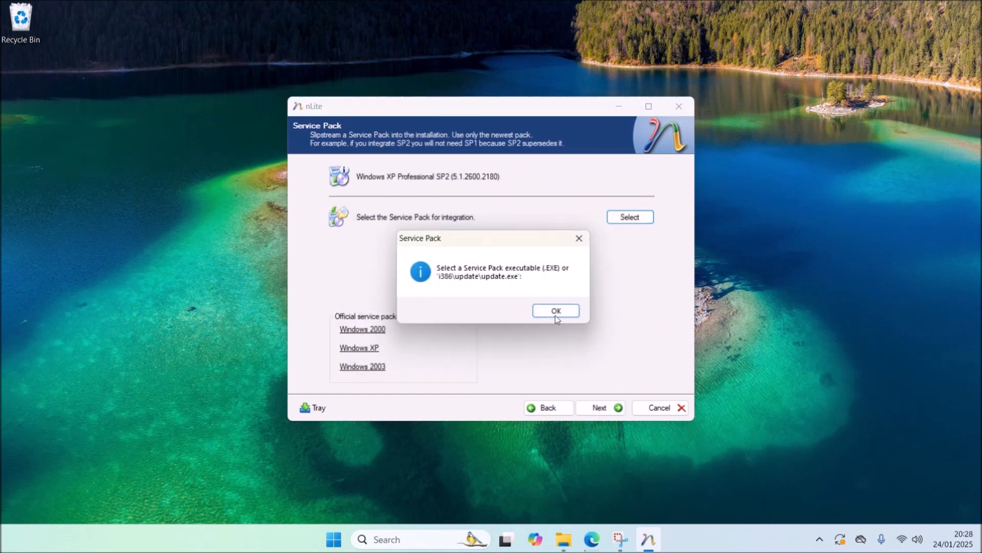
left_click(556, 314)
double_click(468, 258)
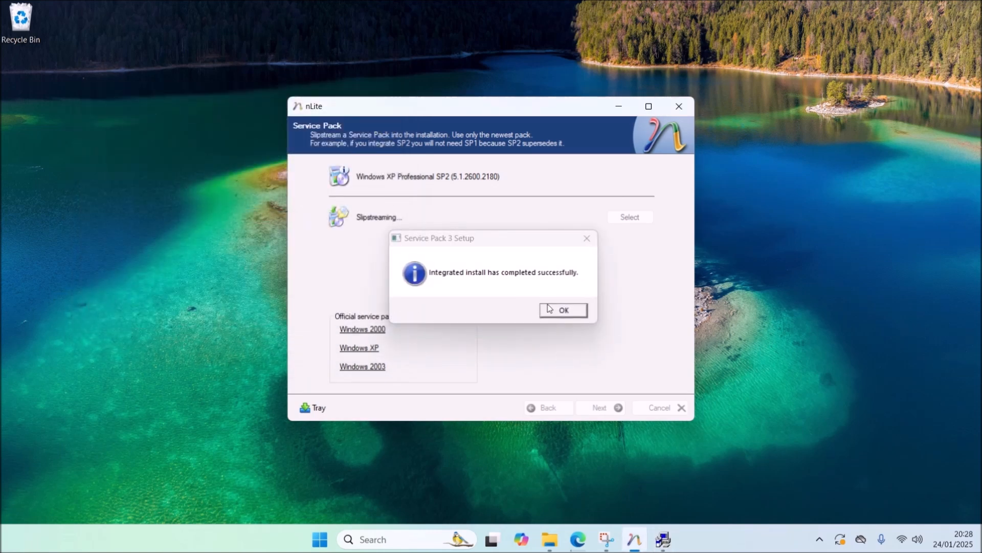
left_click(549, 308)
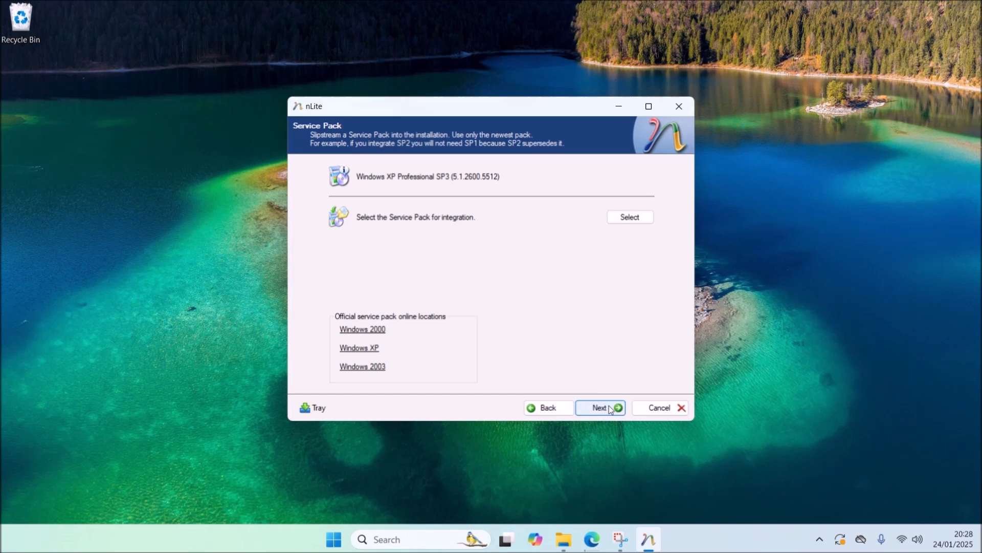
left_click(609, 407)
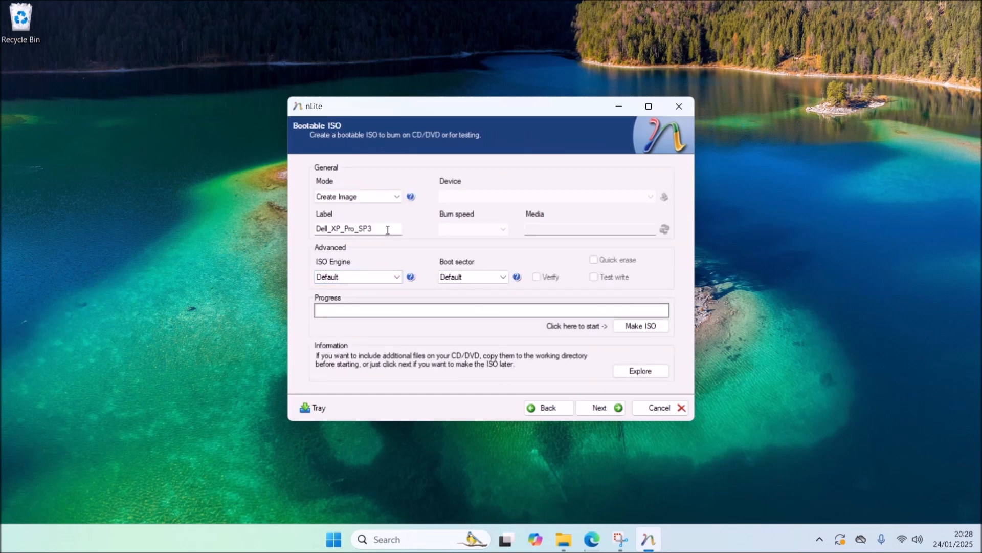
- Create the bootable ISO in Downloads, reusing the disc label Dell_XP_Pro_SP3 as its file name, and finish the nLite wizard
left_click_drag(387, 230, 293, 225)
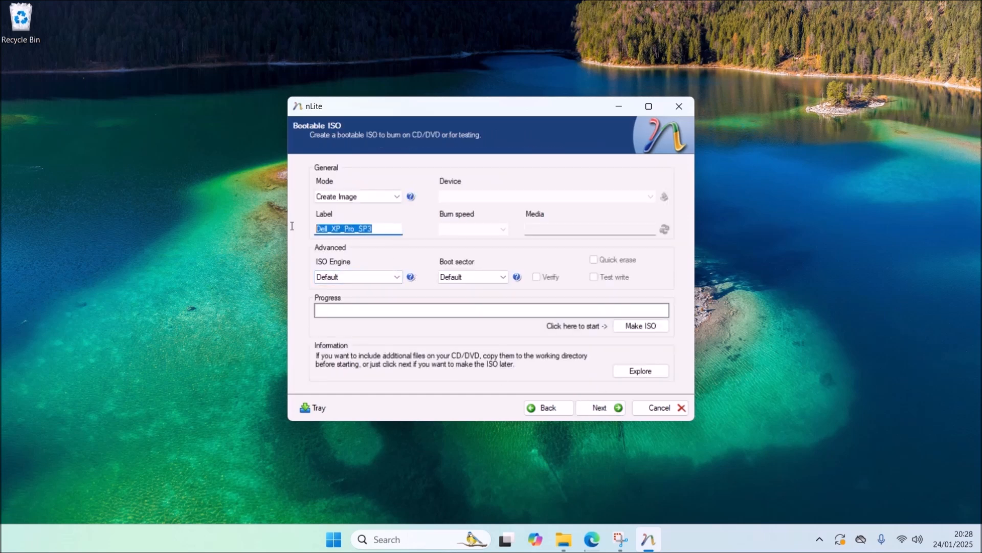
right_click(364, 243)
left_click(399, 270)
left_click(640, 327)
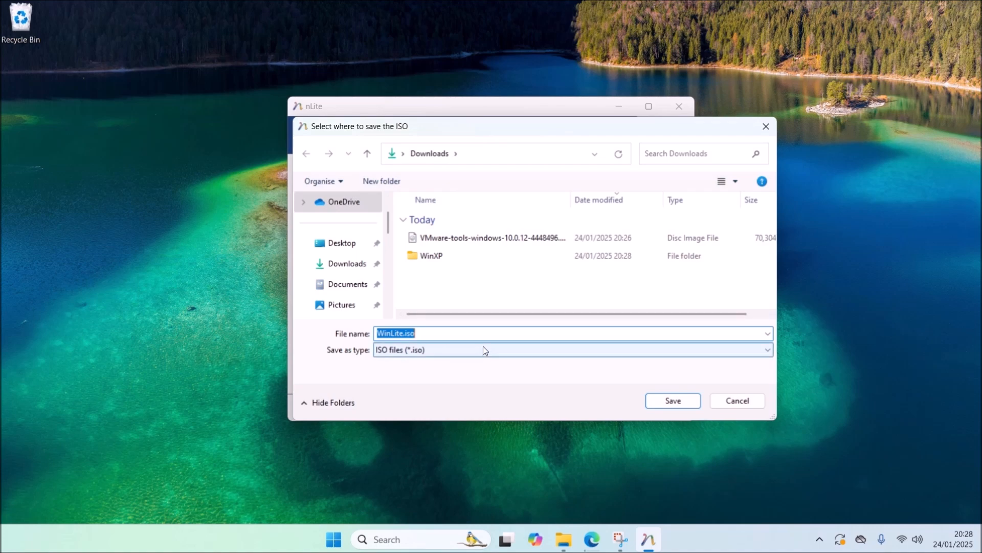
key("ctrl+v")
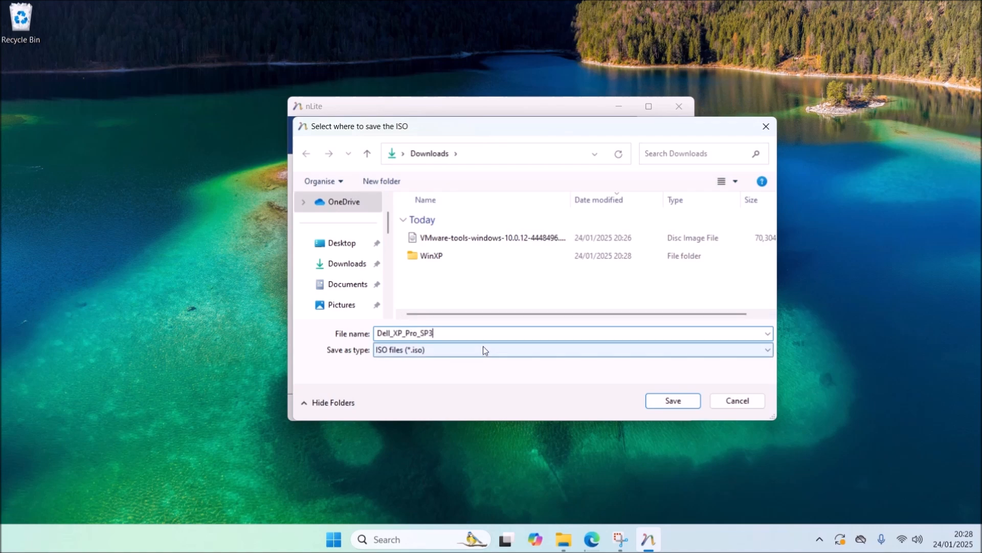
left_click(453, 159)
left_click(673, 399)
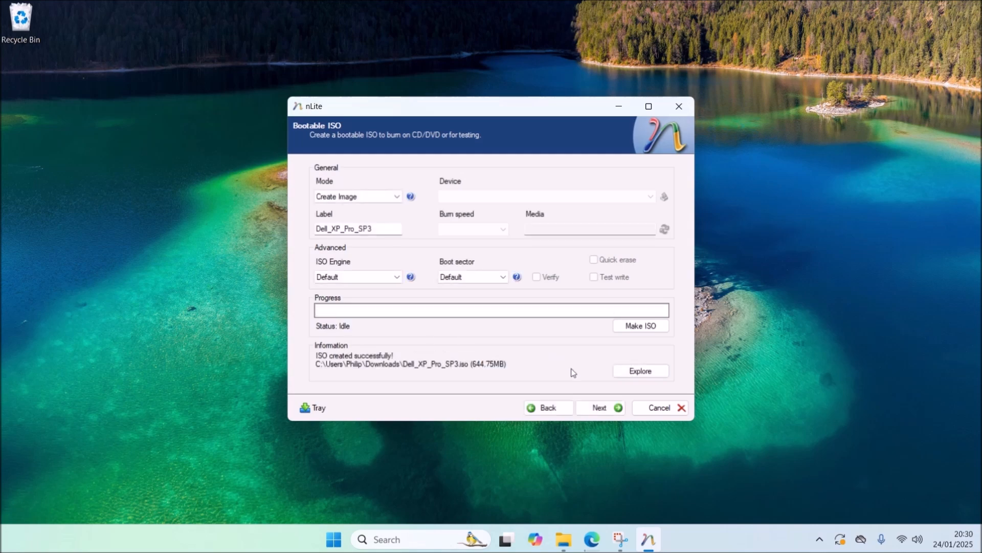
left_click(597, 407)
left_click(597, 407)
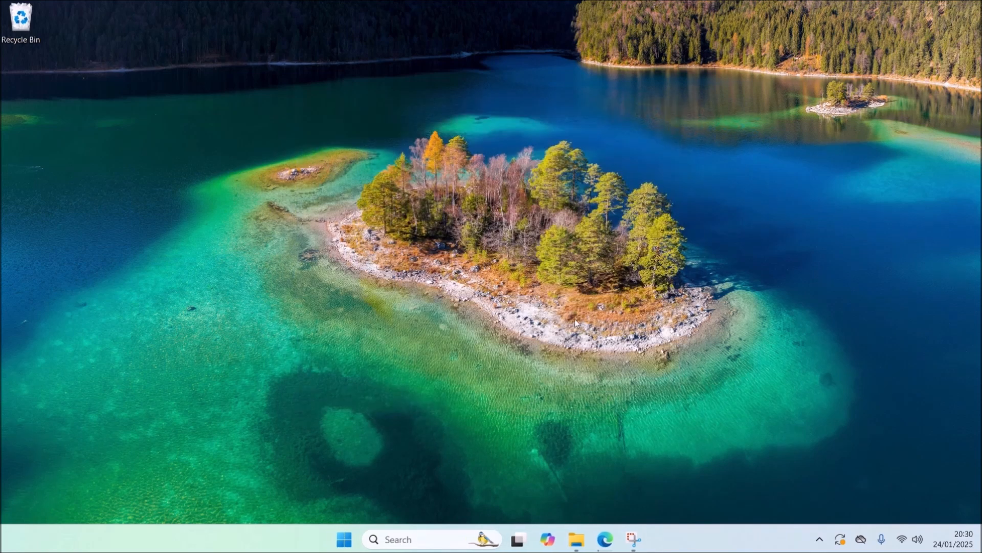
- Reopen the Downloads folder and delete the nLite setup, the Service Pack 3 executable and the WinXP folder
left_click(349, 543)
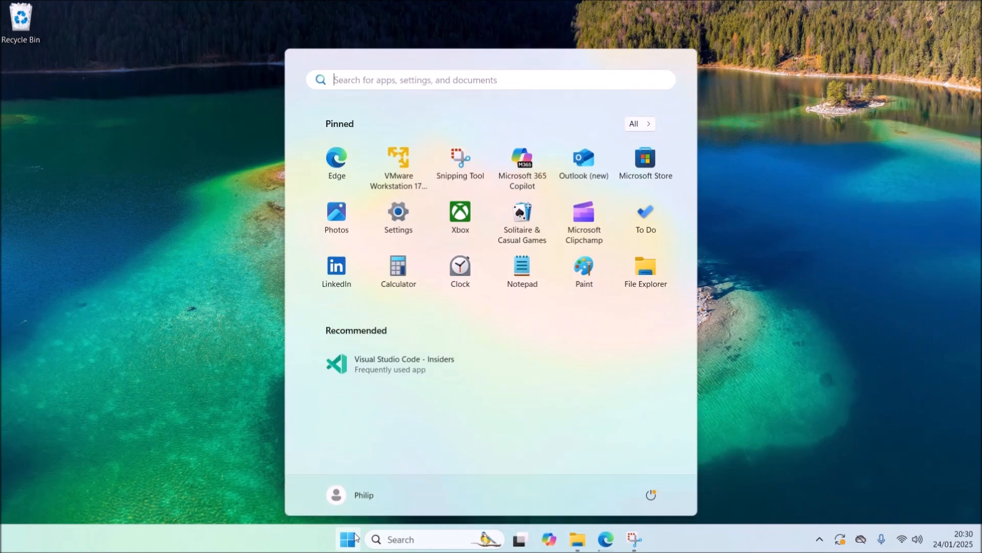
left_click(537, 545)
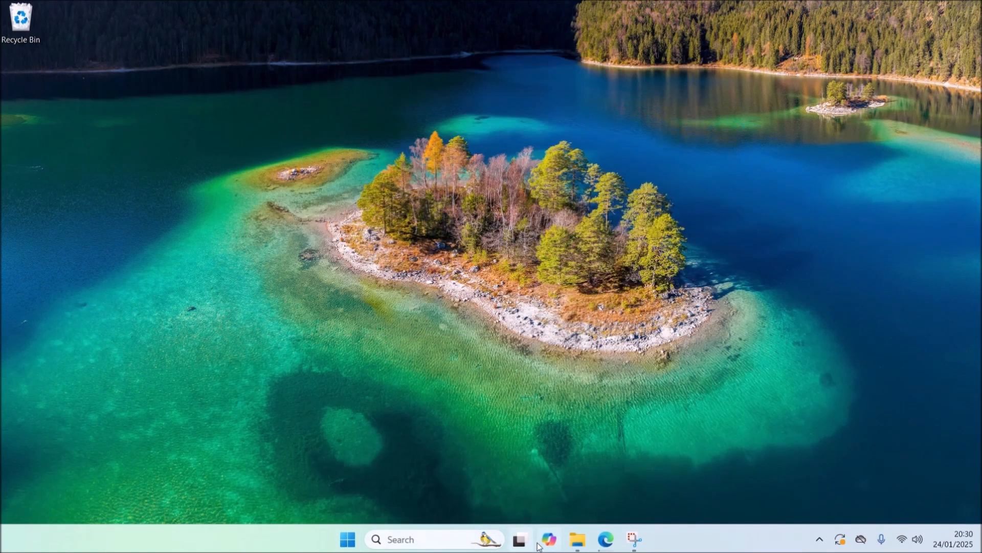
left_click(578, 540)
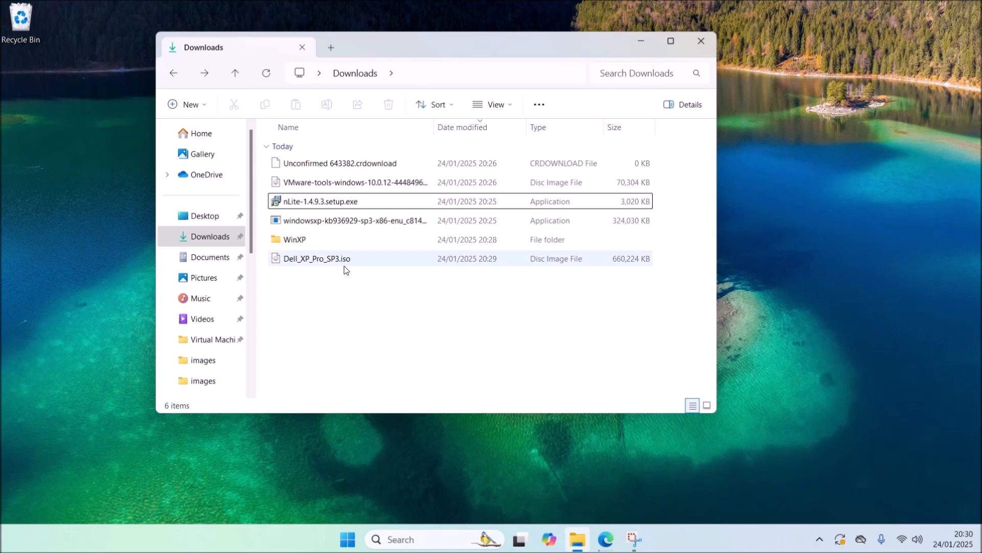
left_click(357, 219, "ctrl")
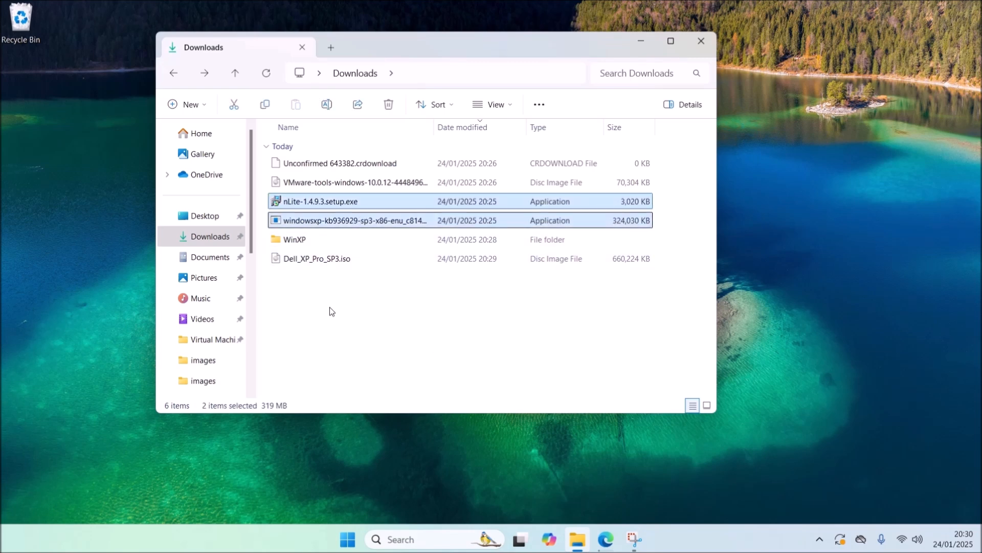
key("Delete")
left_click(337, 225)
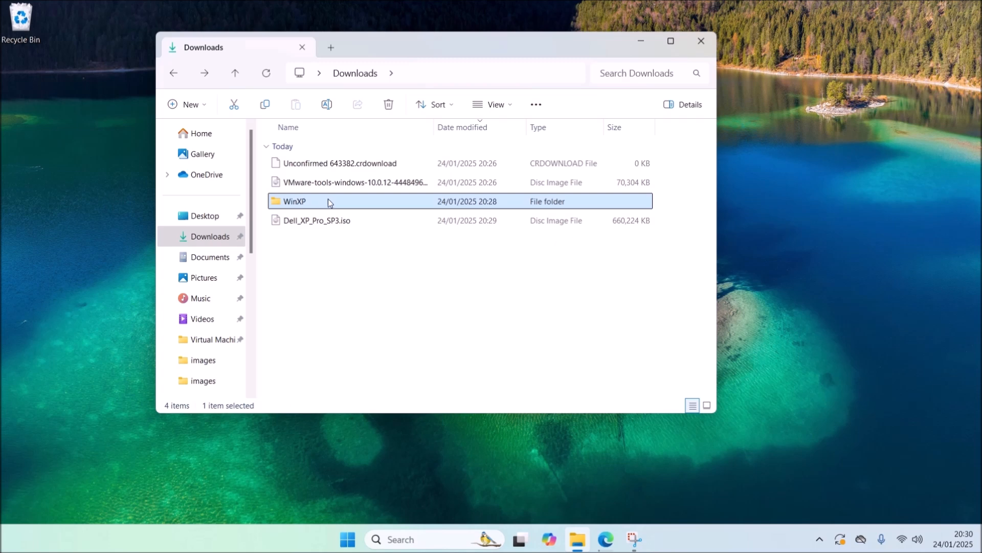
key("Delete")
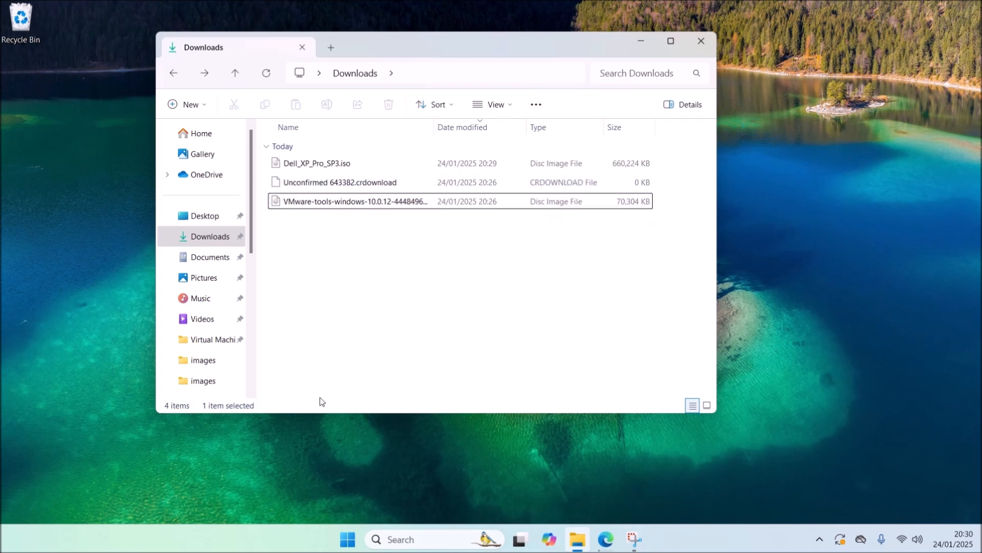
- Open VMware Workstation 17 Player and start the New Virtual Machine Wizard
left_click(350, 540)
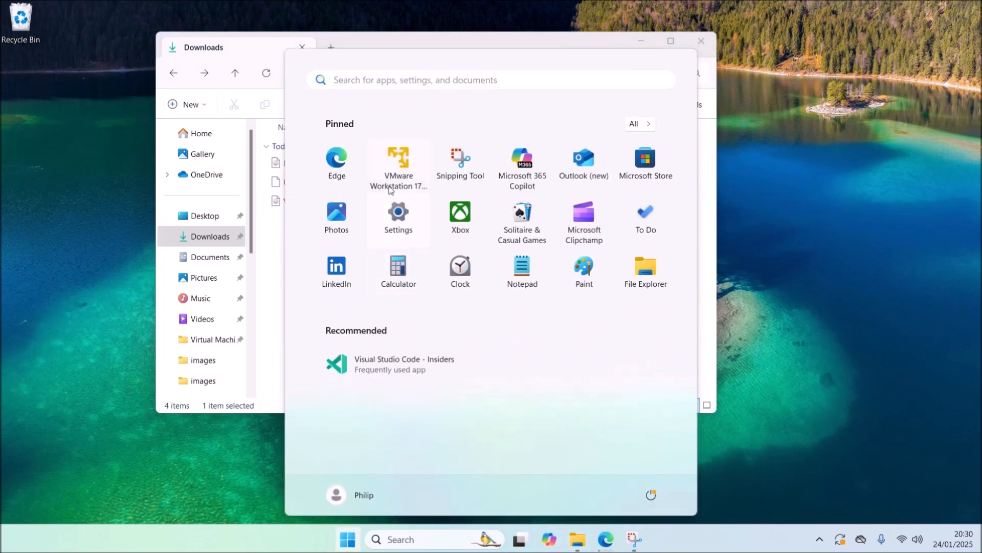
left_click(399, 164)
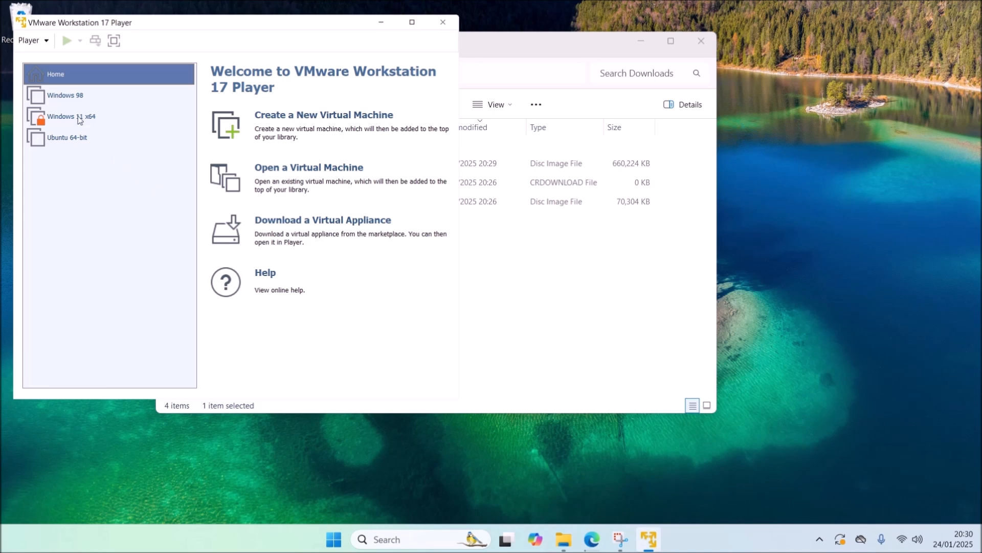
left_click(36, 45)
mouse_move(102, 59)
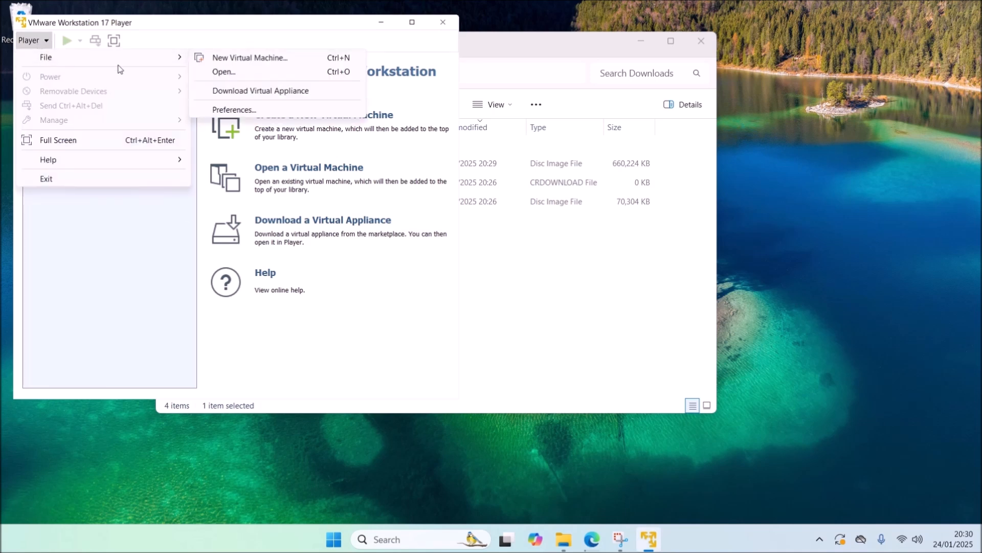
left_click(246, 59)
- Choose to install from a disc image file and select Dell_XP_Pro_SP3.iso from Downloads
left_click(126, 209)
left_click(324, 224)
double_click(256, 204)
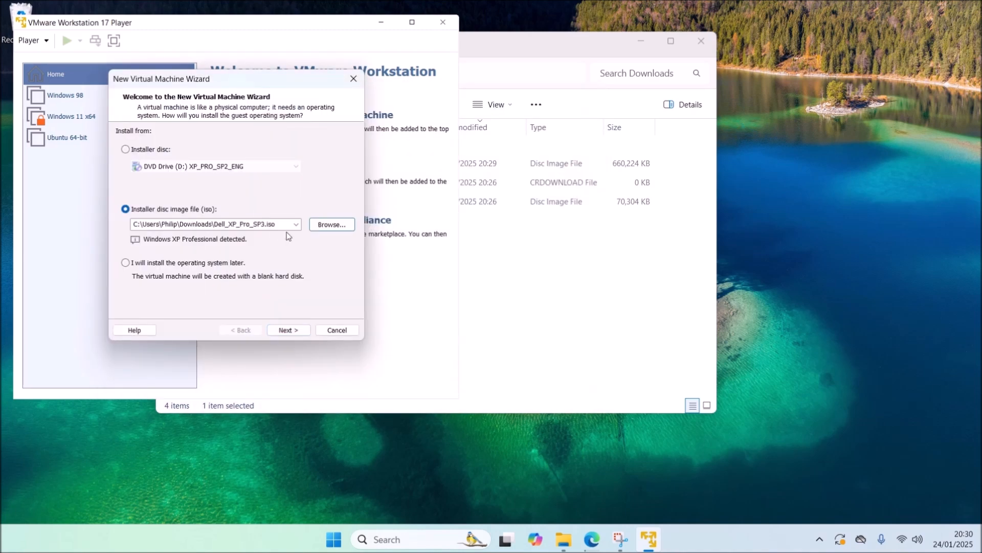
left_click(293, 330)
left_click(294, 330)
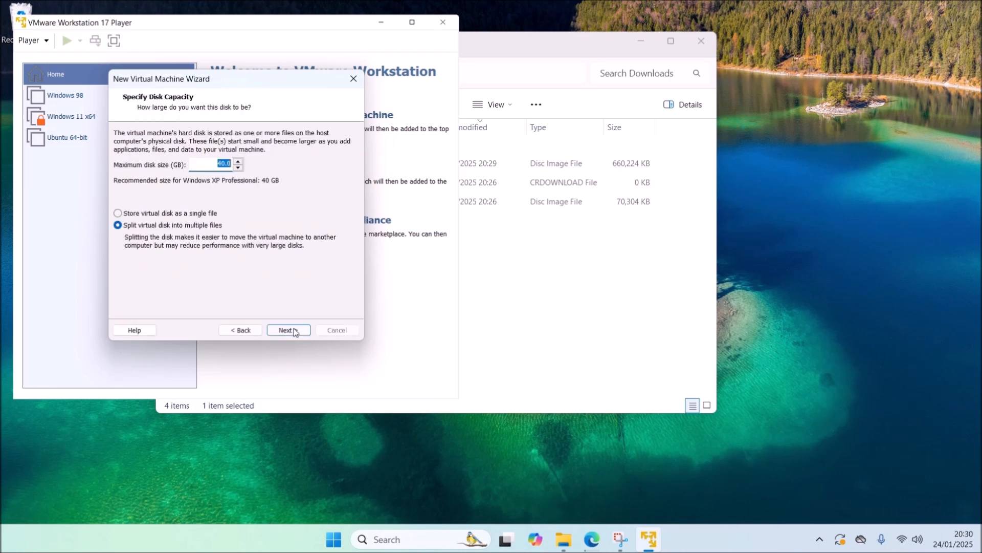
left_click(294, 330)
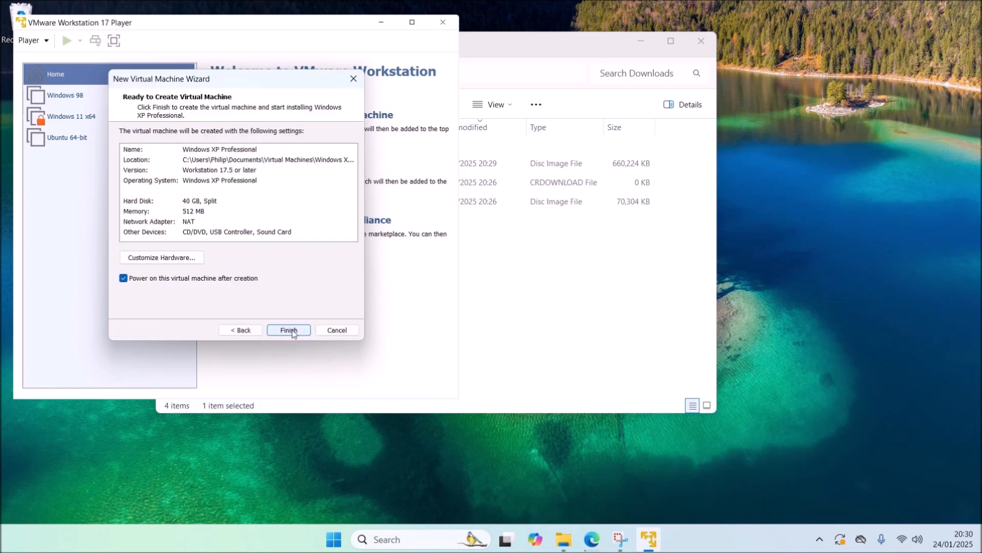
left_click(255, 330)
left_click(254, 331)
left_click(254, 331)
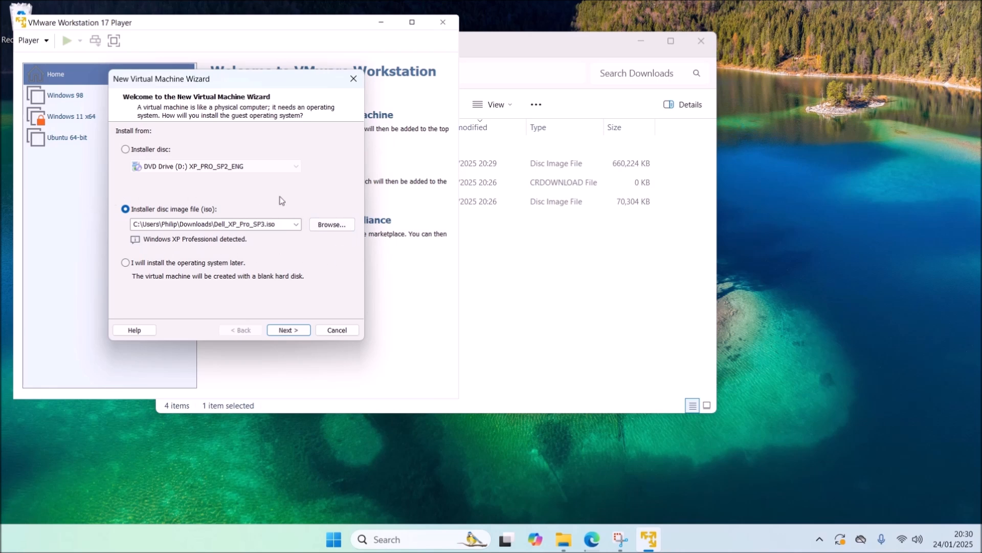
- Choose to install the operating system later, select Windows XP Professional as the guest version and accept the default virtual machine name and location
left_click(137, 262)
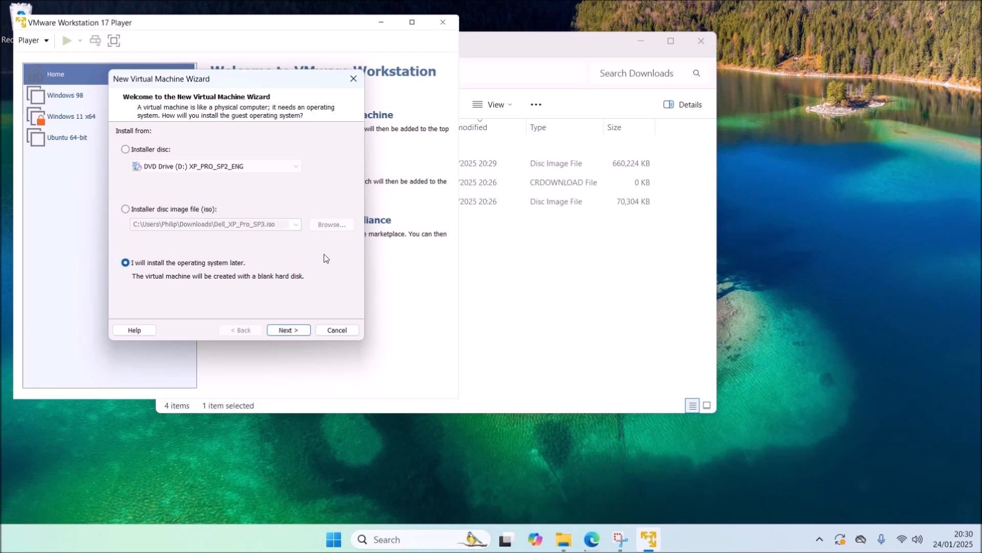
left_click(288, 331)
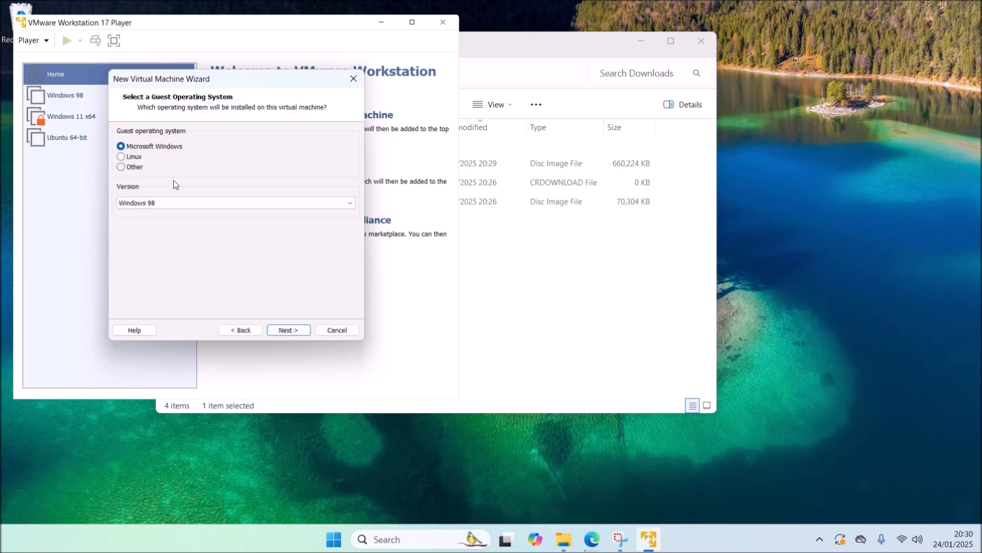
left_click(191, 202)
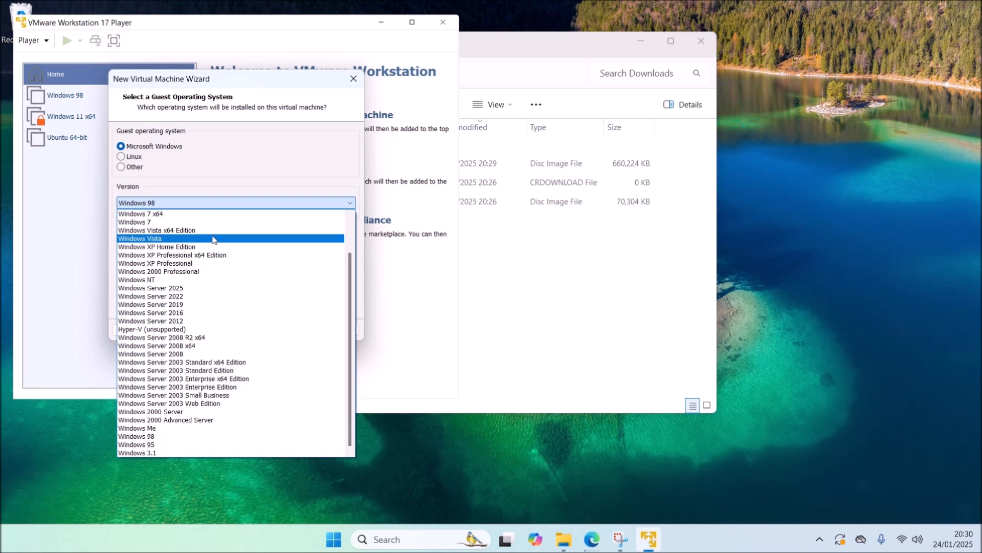
left_click(233, 263)
left_click(296, 333)
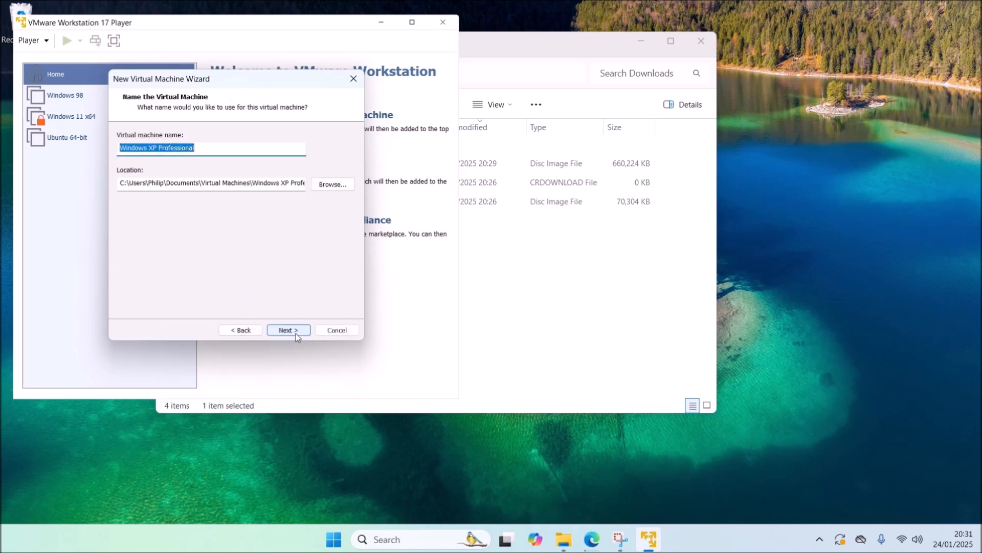
left_click(293, 330)
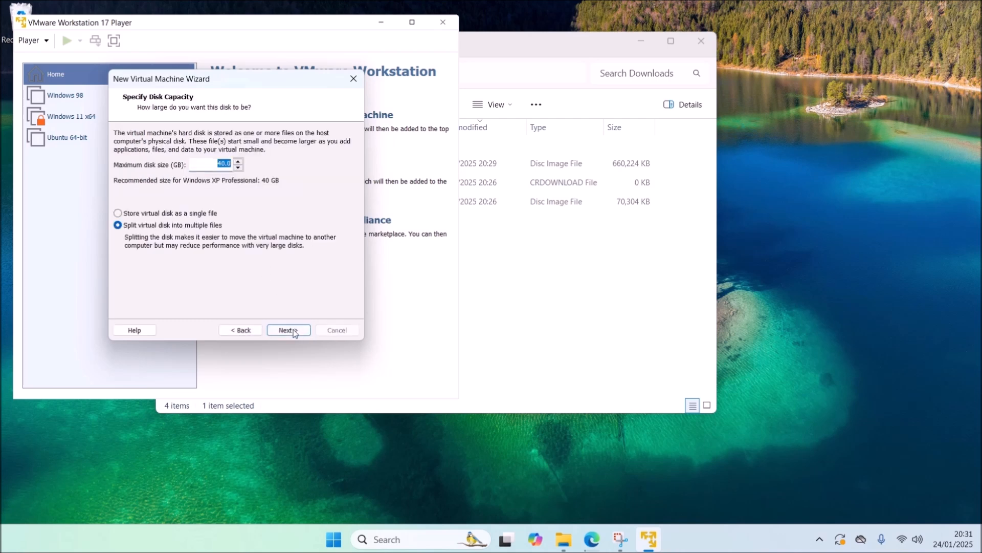
- Set the maximum disk size to 256 GB, keep it split into multiple files, and check the hard disk entry in the summary
left_click_drag(218, 162, 228, 166)
type("256")
left_click(298, 332)
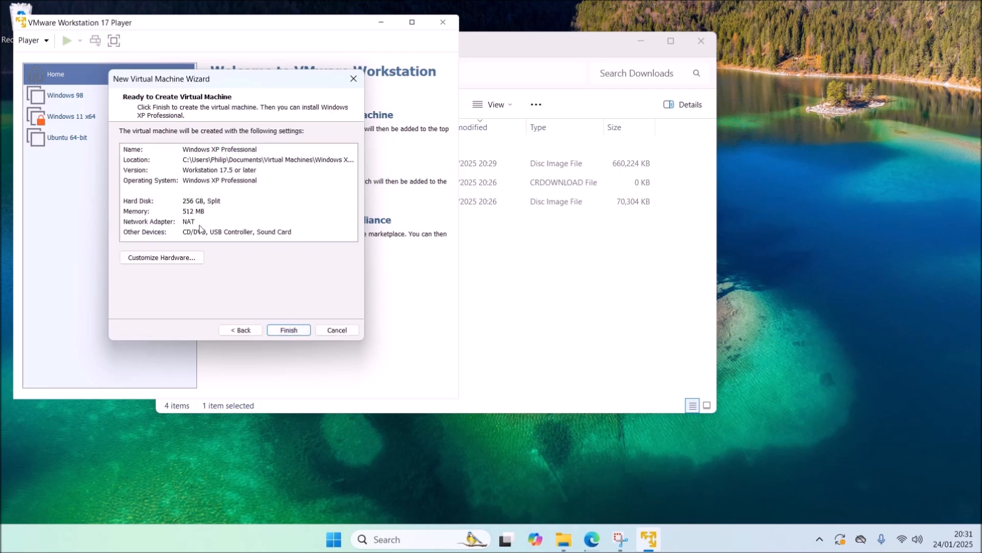
left_click(169, 202)
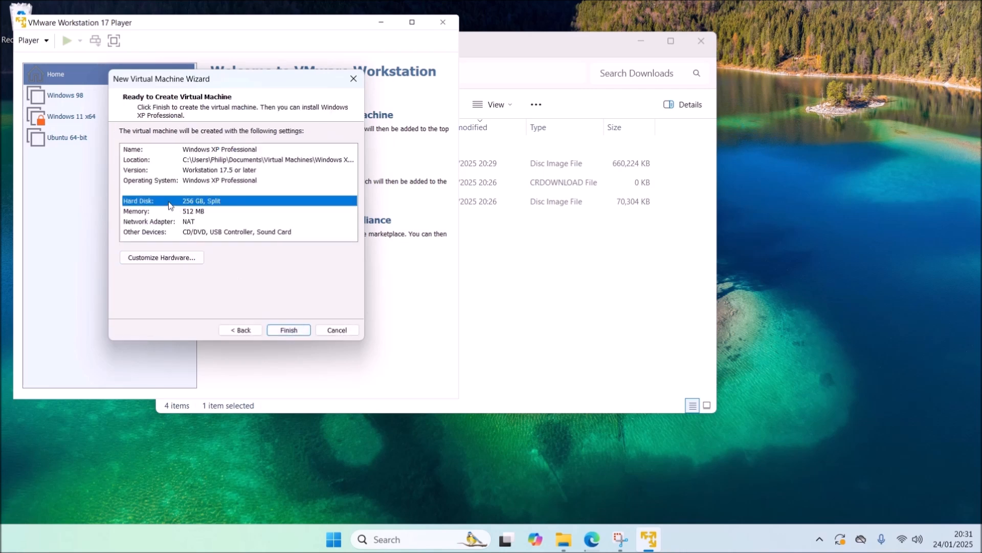
- Customize the virtual machine's hardware with 4096 MB of memory and 2 processor cores
left_click(180, 256)
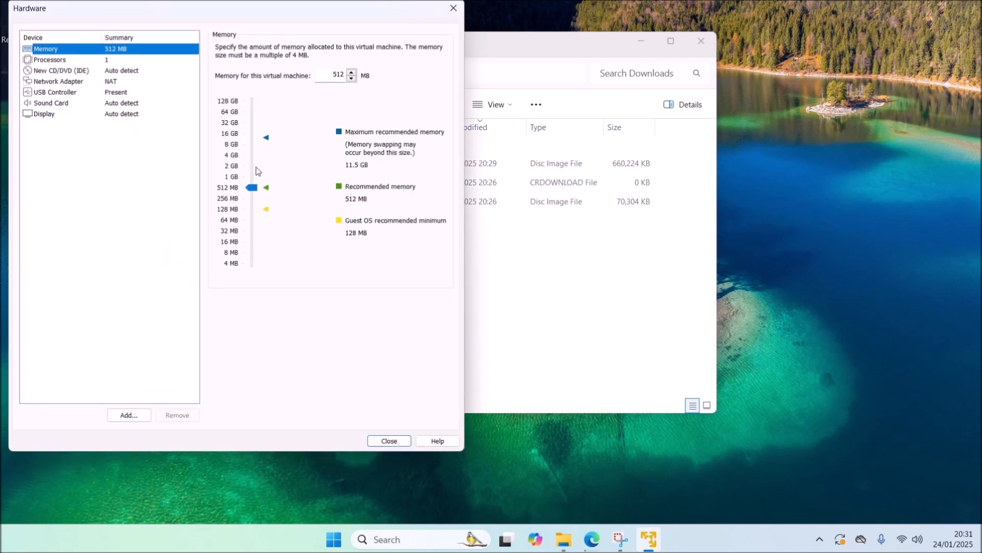
double_click(337, 75)
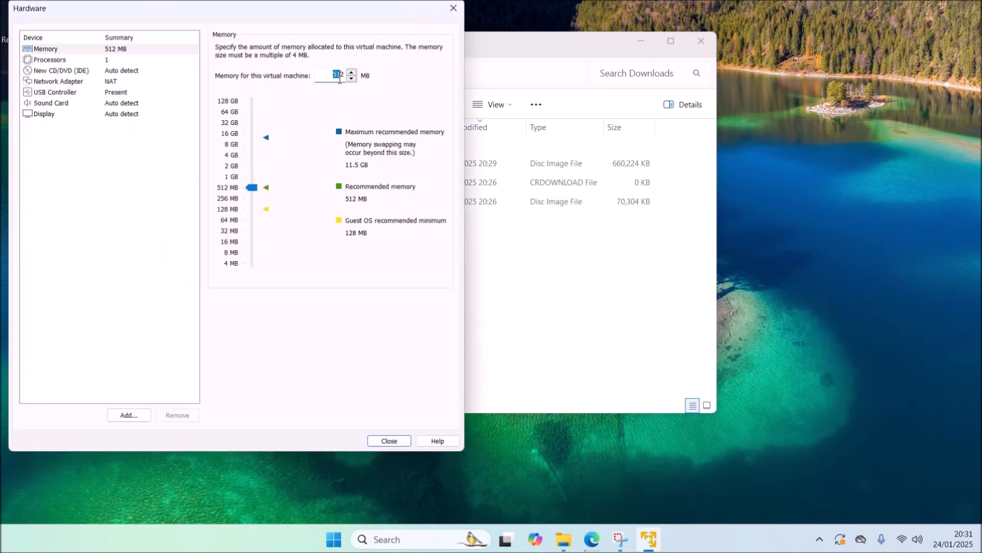
type("4096")
left_click(108, 60)
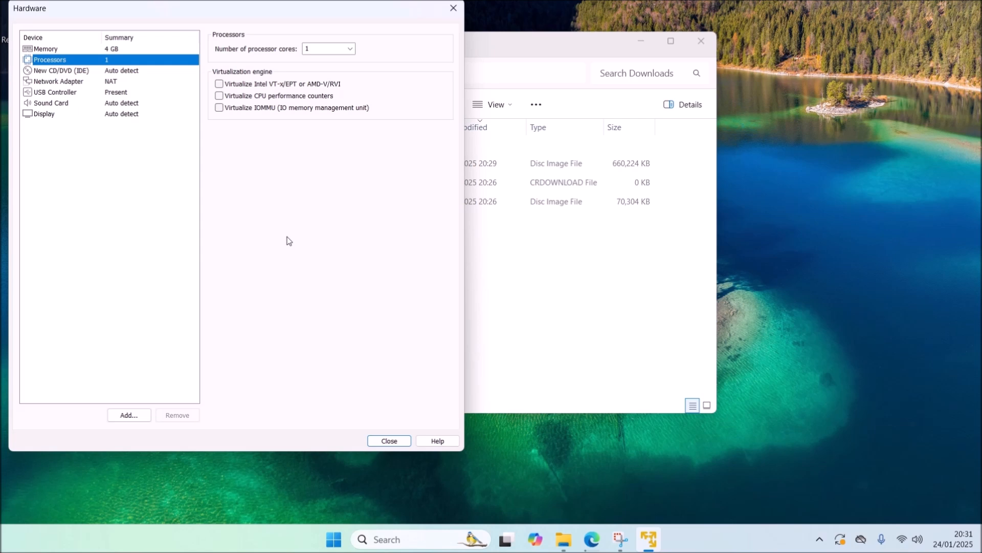
left_click(337, 49)
left_click(343, 50)
left_click(350, 49)
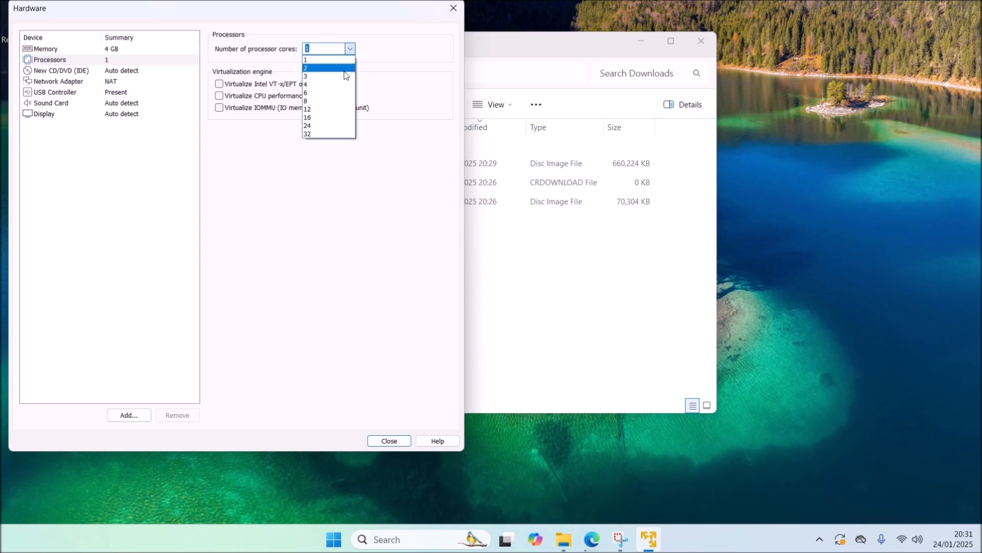
left_click(344, 68)
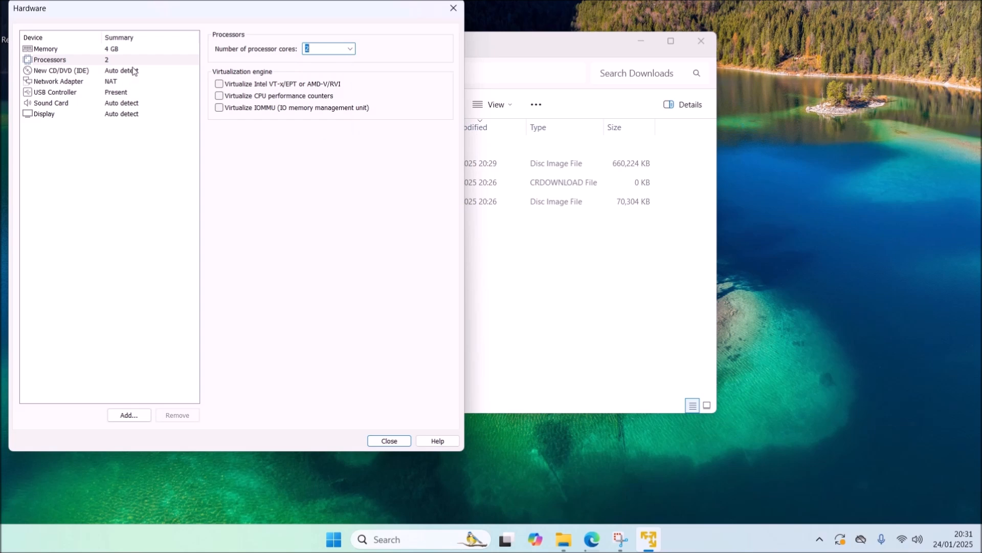
- Set the virtual CD/DVD drive to use the ISO image Dell_XP_Pro_SP3.iso from Downloads
left_click(134, 71)
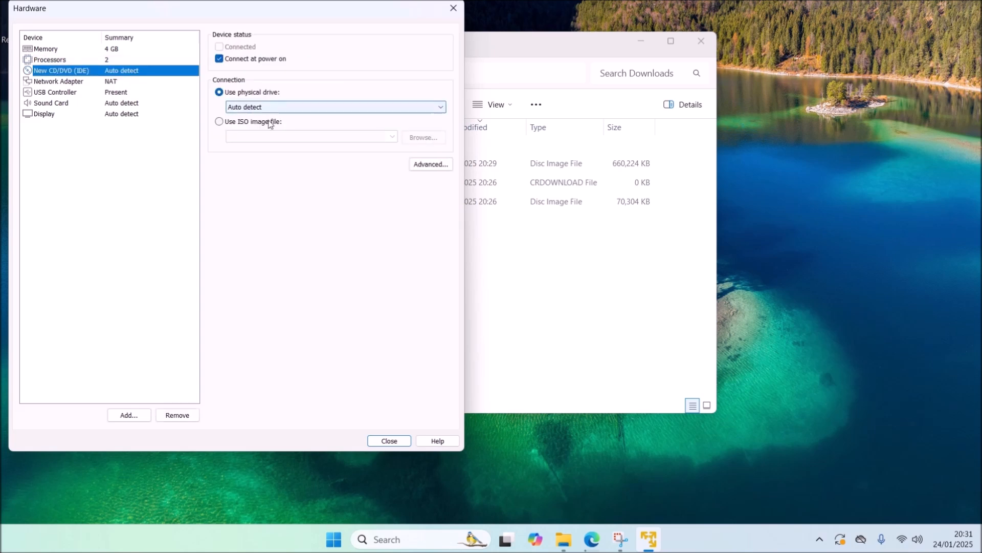
left_click(219, 122)
left_click(424, 137)
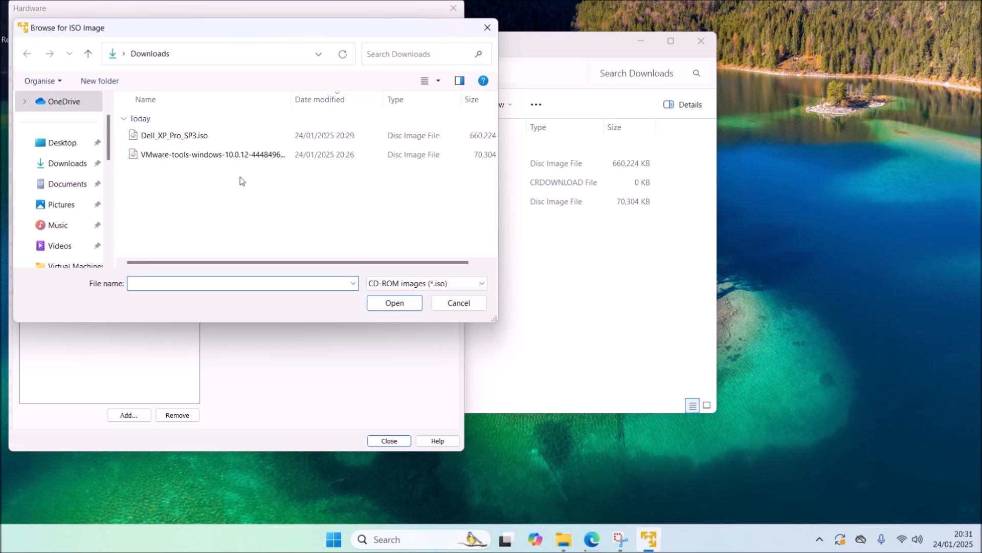
left_click(181, 136)
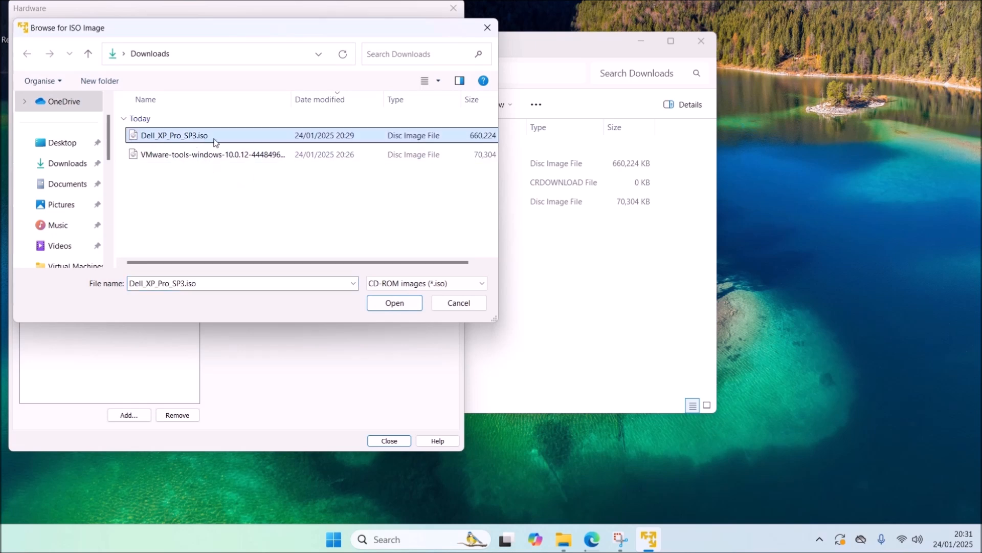
left_click(395, 302)
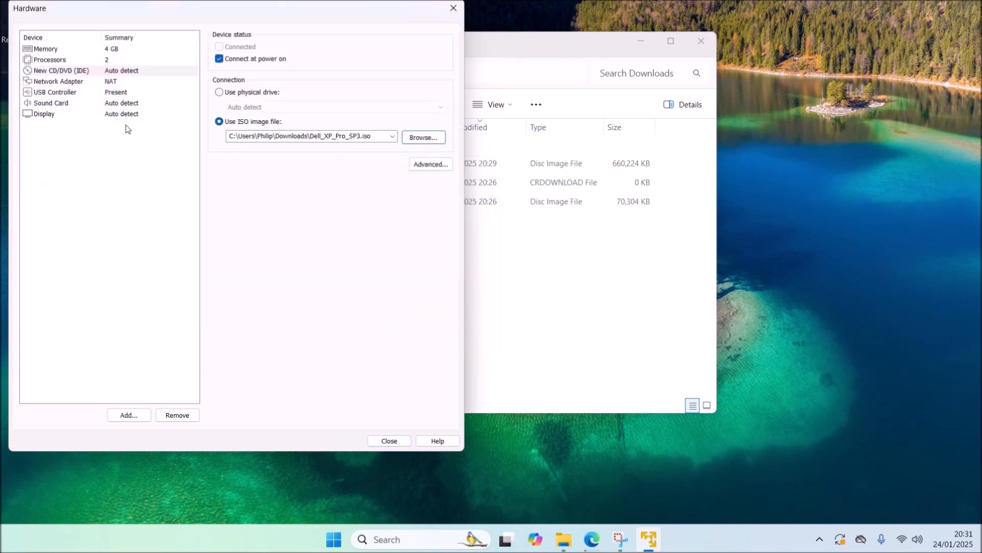
- Review the network adapter, USB controller, sound card and display settings, including USB compatibility and graphics memory, and close the hardware settings
left_click(127, 83)
left_click(135, 103)
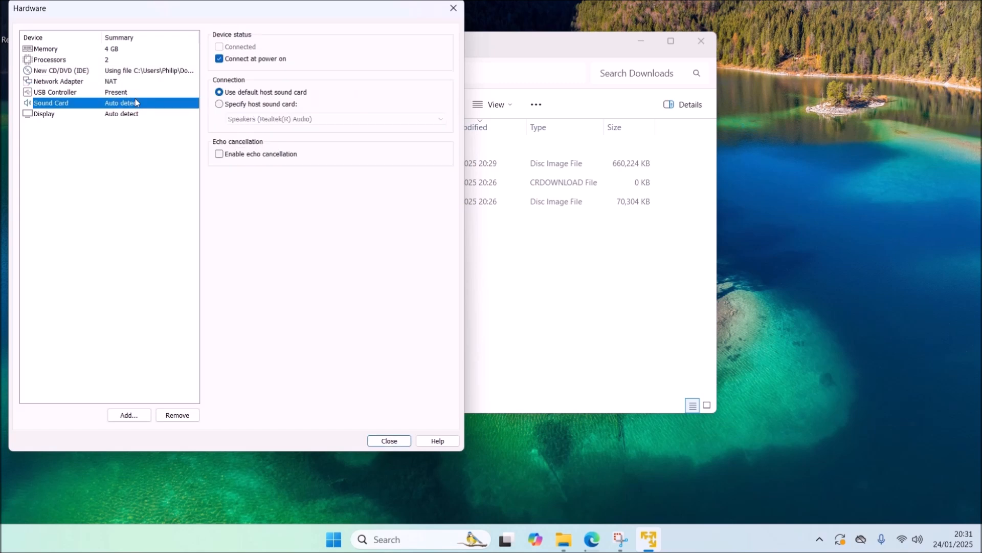
left_click(134, 93)
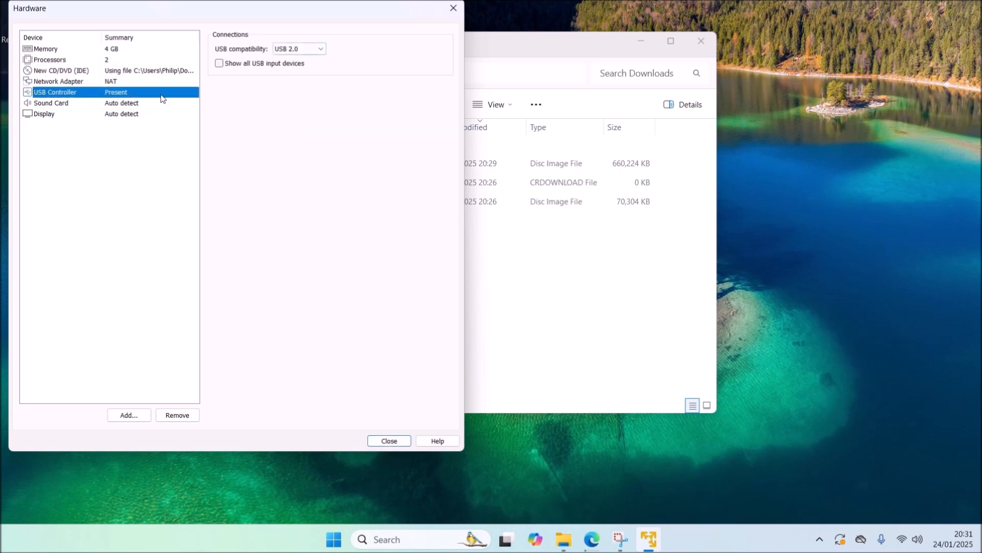
left_click(318, 52)
left_click(310, 70)
left_click(153, 104)
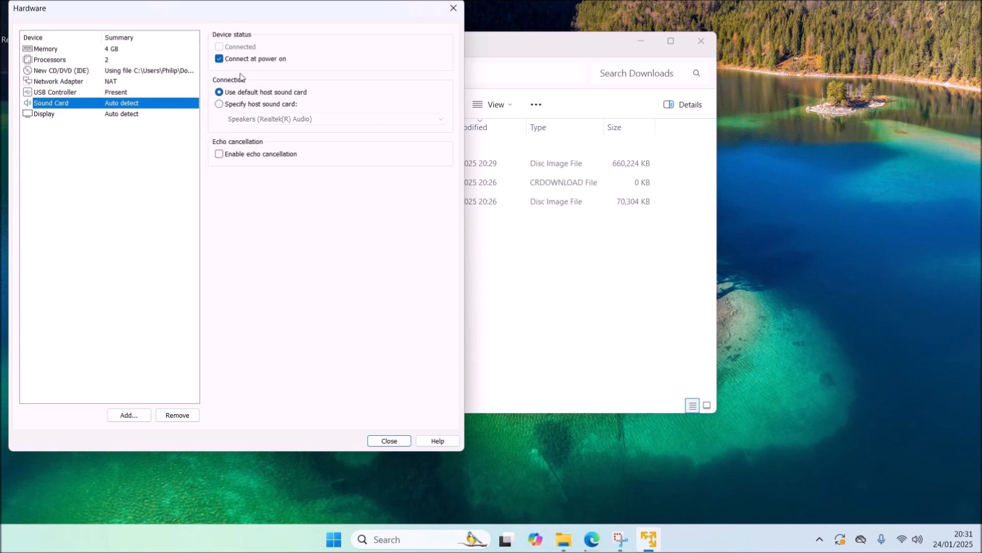
left_click(125, 114)
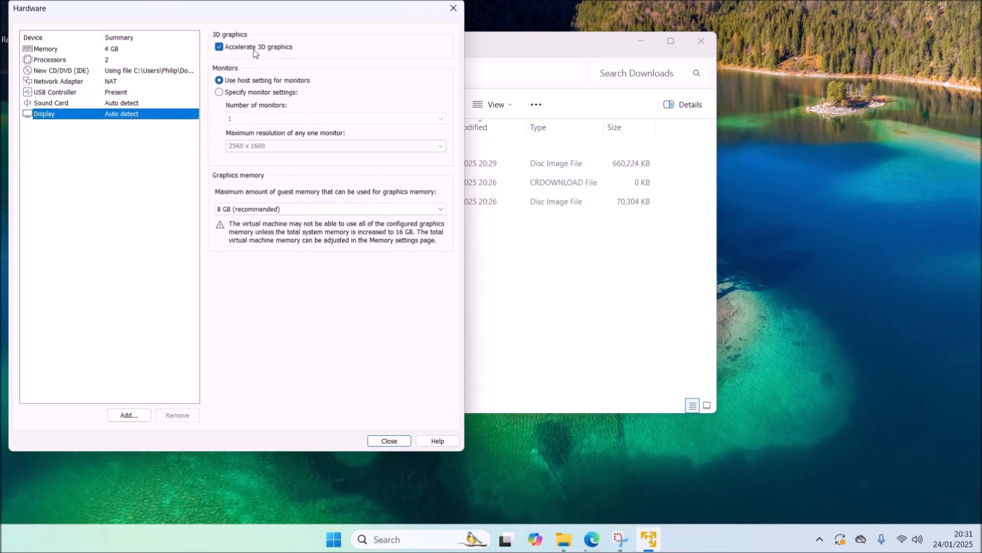
left_click(365, 209)
left_click(386, 368)
left_click(402, 440)
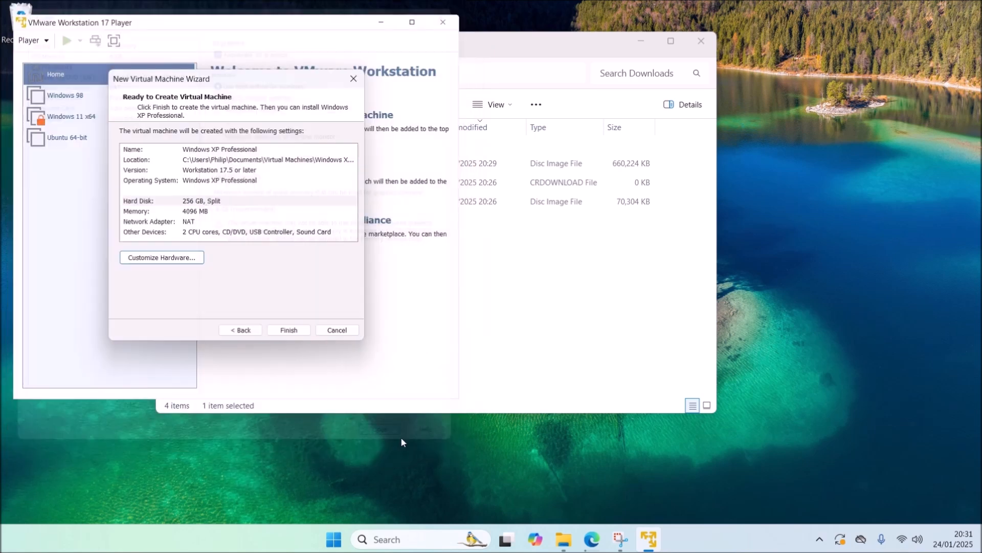
- Finish creating the Windows XP Professional virtual machine, power it on and direct input to it
left_click(297, 330)
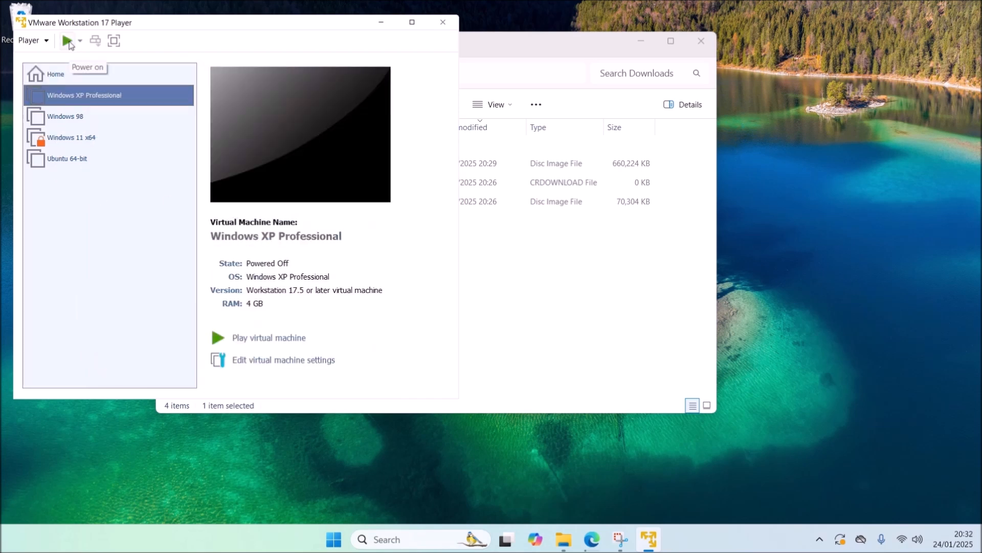
left_click(67, 41)
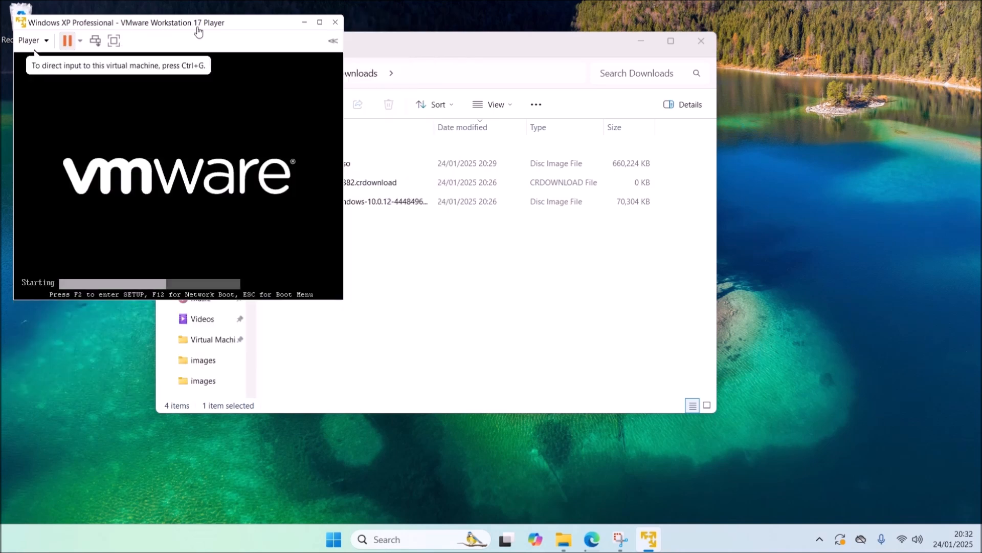
left_click(228, 139)
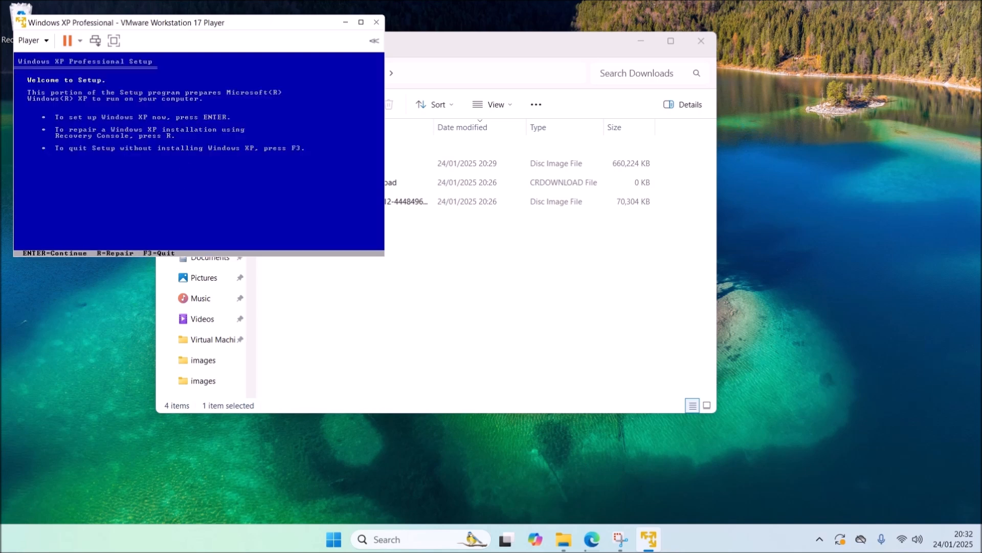
- Start Windows XP setup, accept the licence agreement and install on the unpartitioned space, formatting it with the NTFS file system (Quick)
key("Return")
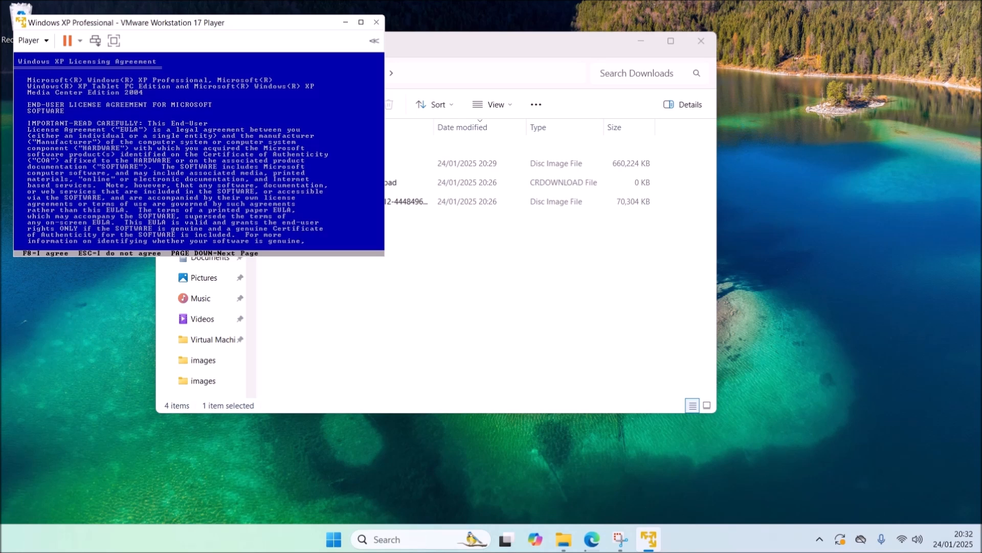
key("F8")
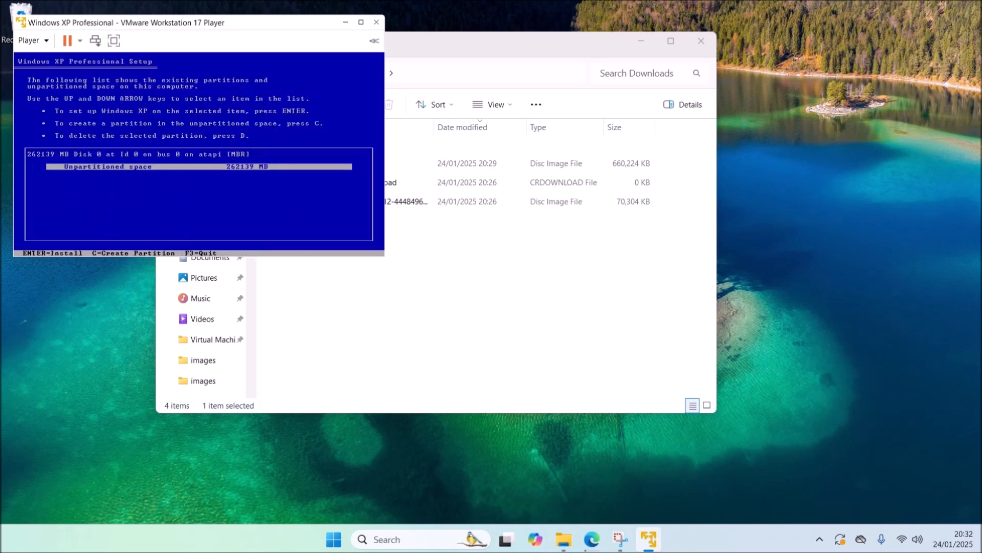
key("Return")
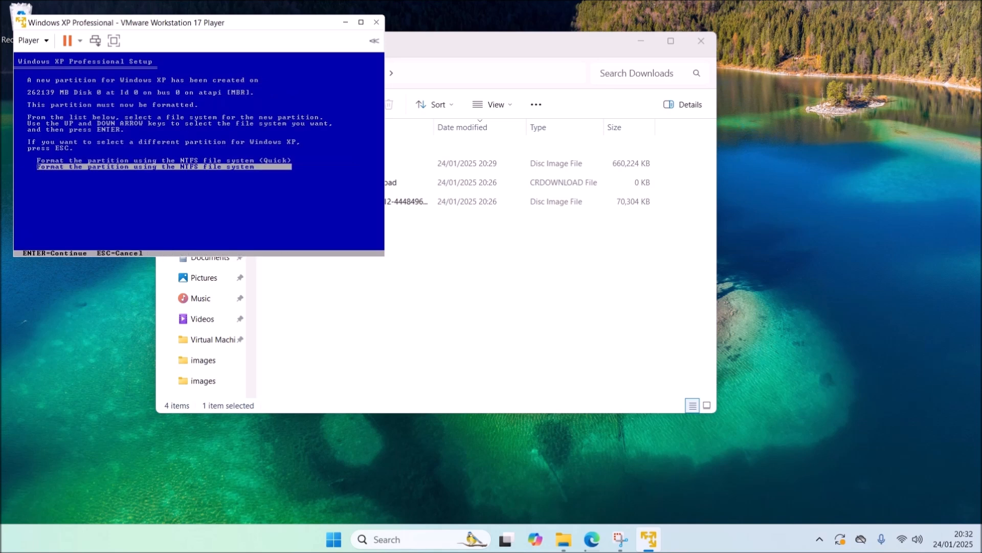
key("Up")
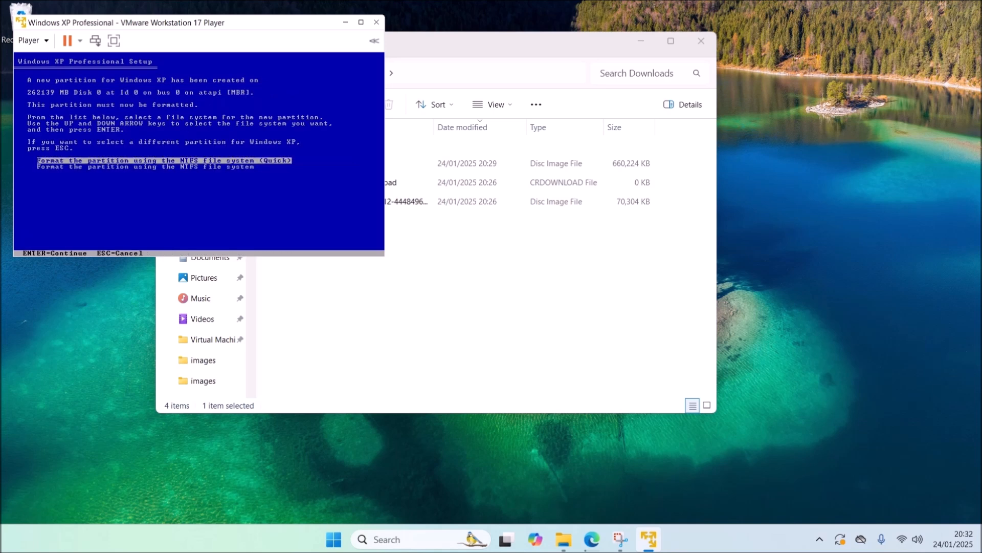
key("Return")
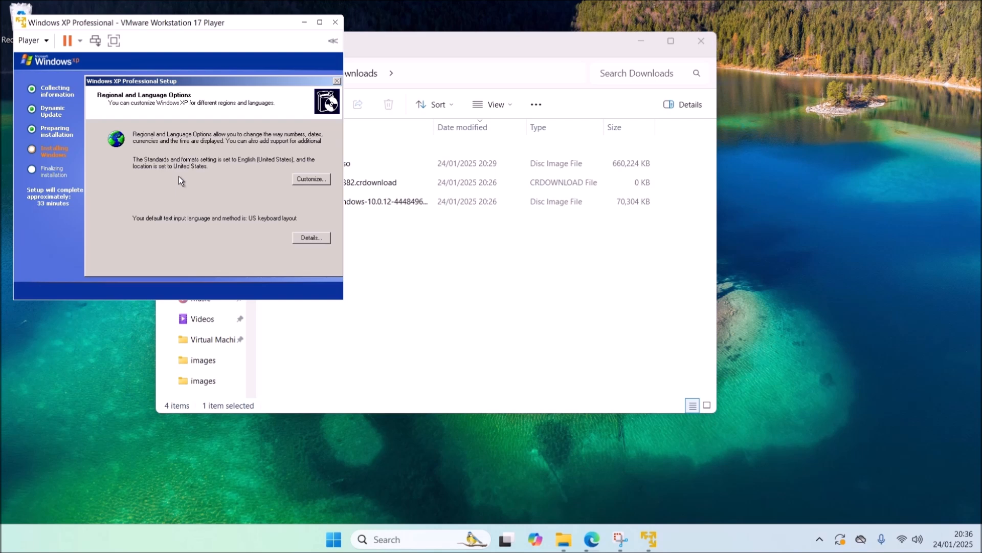
- Customize the regional options in Windows XP setup by setting the location to United Kingdom
left_click(118, 210)
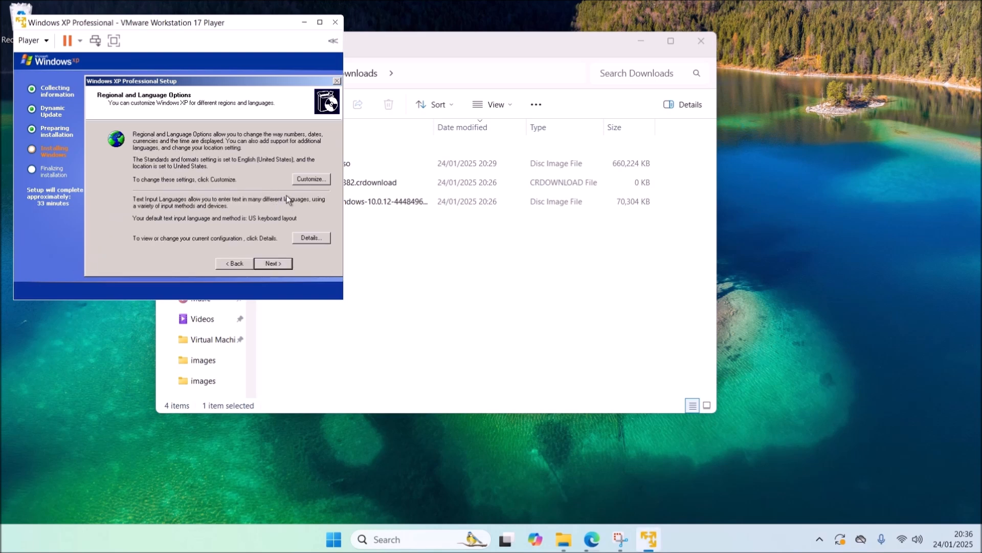
left_click(307, 179)
left_click(130, 254)
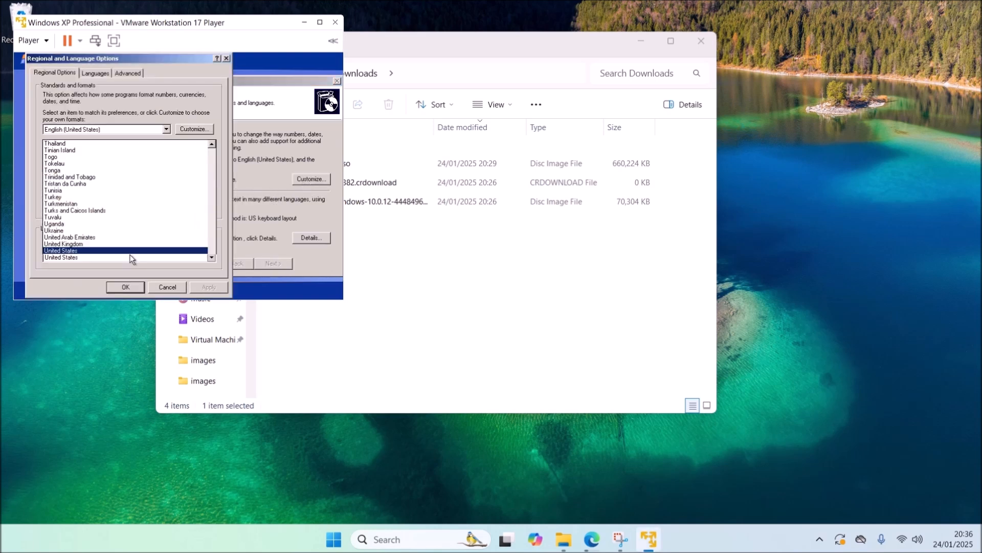
left_click(117, 159)
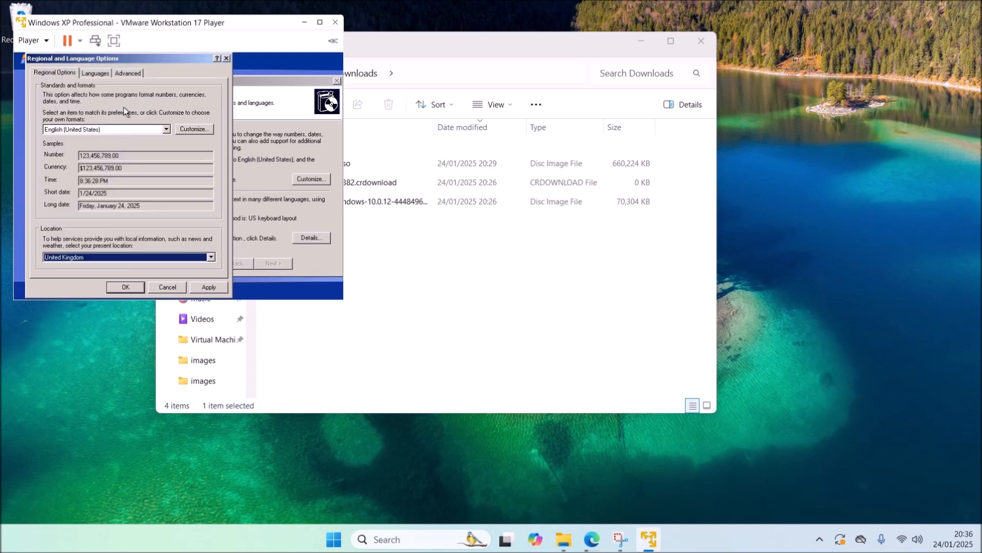
- Set the standards and formats to English (United Kingdom), apply the change and close the regional options
left_click(118, 129)
scroll(113, 122, "up", 1)
left_click(204, 281)
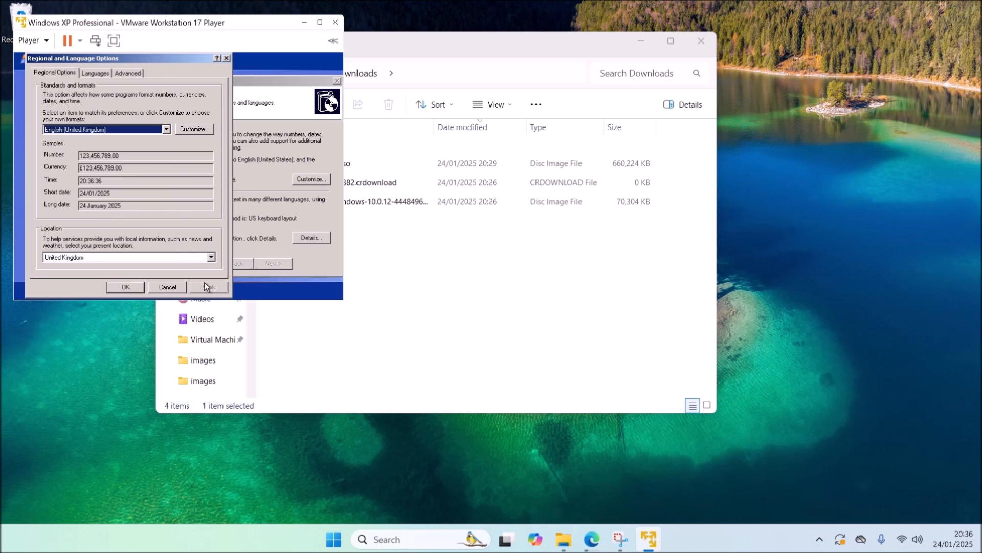
left_click(125, 287)
- Change the default input language to English (United Kingdom) with the United Kingdom keyboard, then apply and close the text services settings
left_click(309, 238)
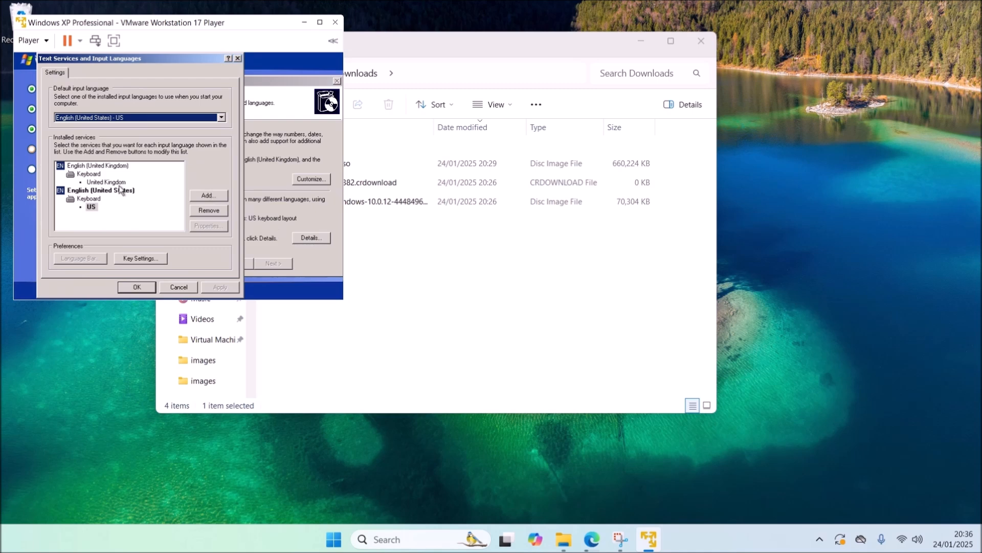
left_click(107, 182)
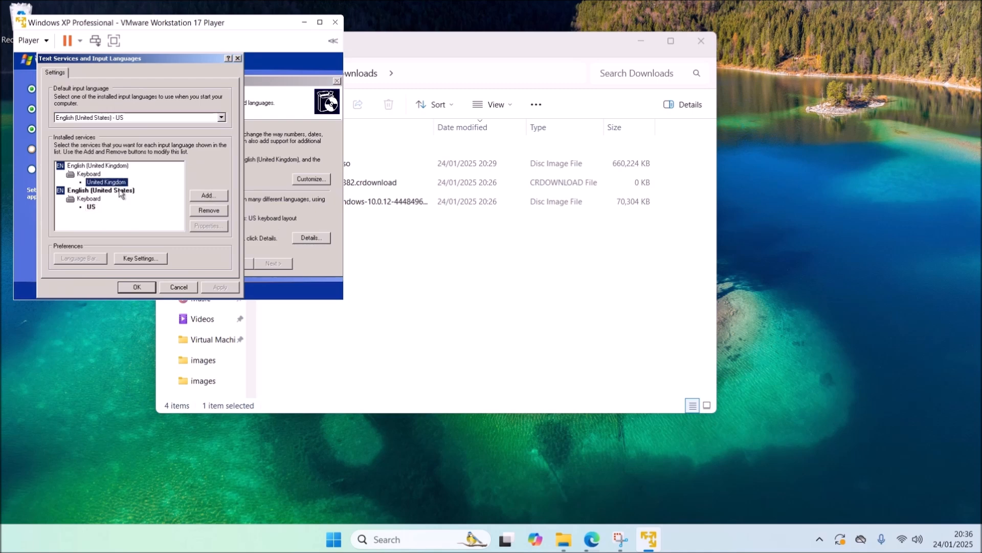
left_click(206, 118)
left_click(206, 122)
left_click(206, 118)
left_click(203, 125)
left_click(213, 285)
left_click(137, 286)
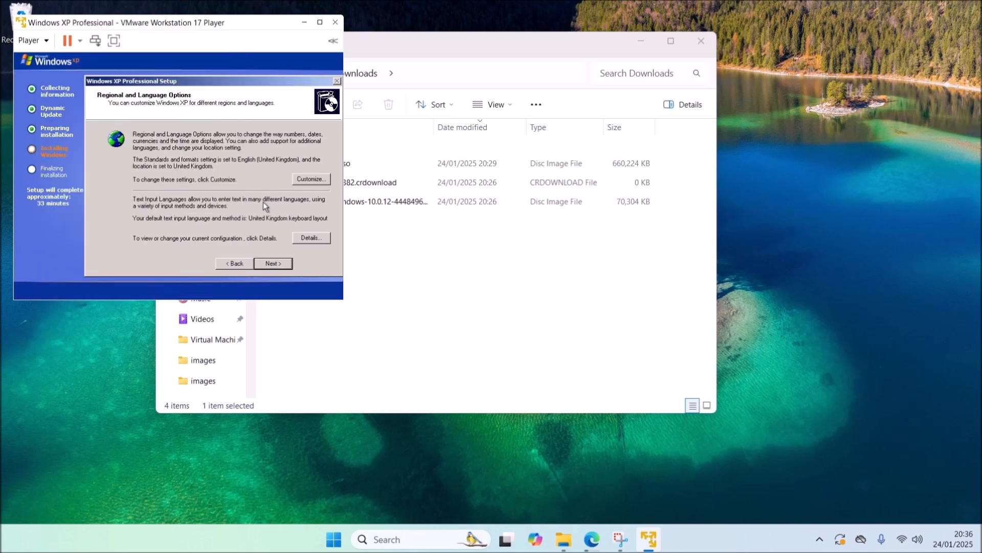
- Enter the owner's name without an organization and name the computer VM, leaving the administrator password empty
left_click(273, 263)
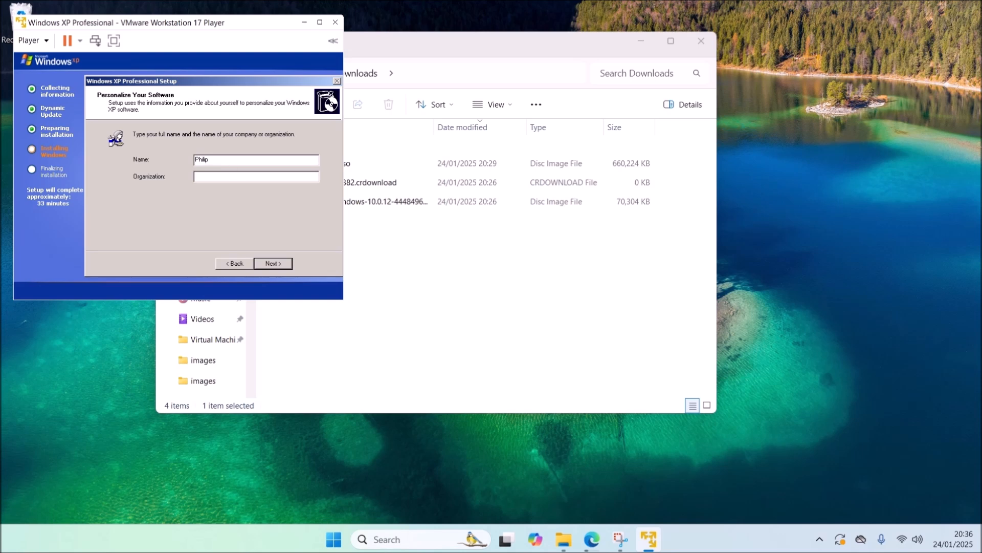
key("Return")
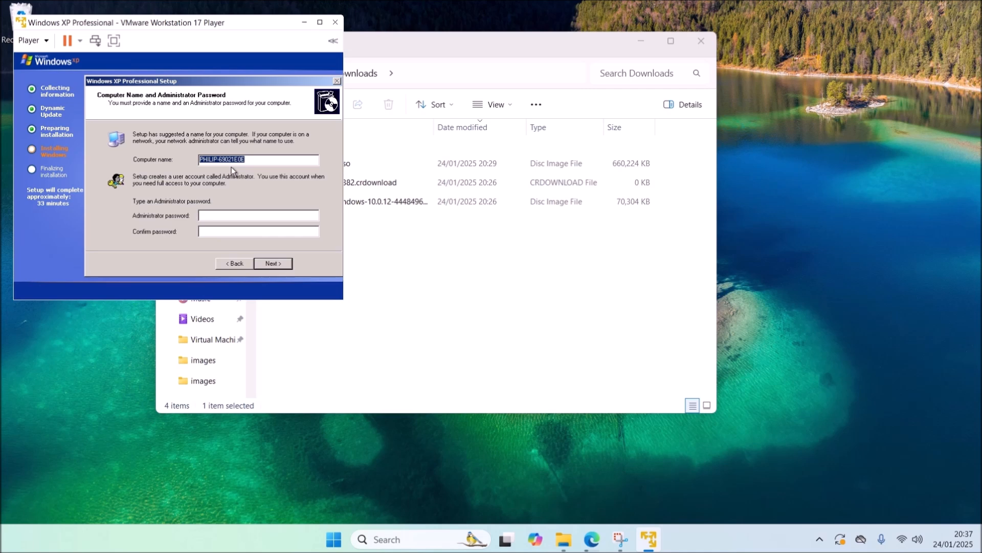
type("VM")
left_click(275, 266)
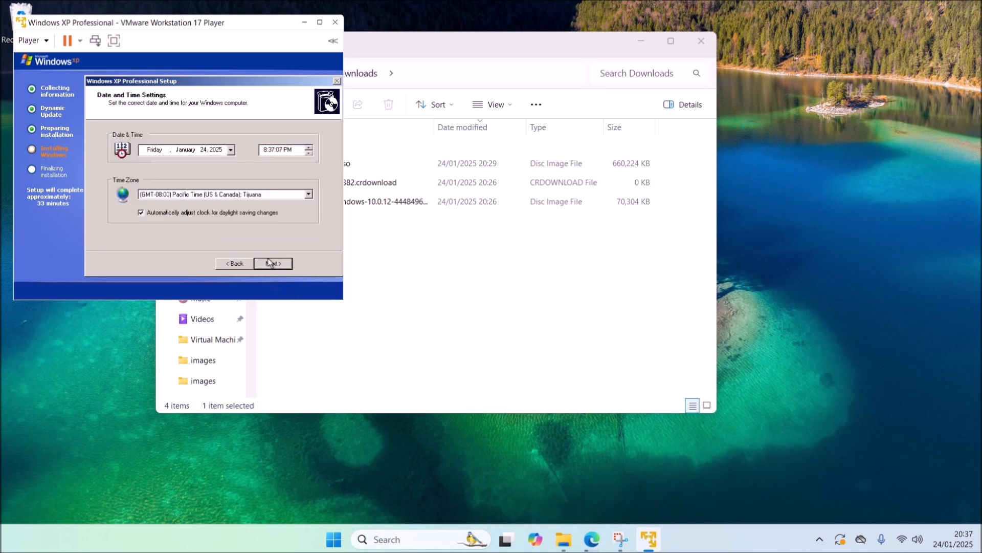
- Set the time zone to Greenwich Mean Time (Dublin, Edinburgh, Lisbon, London) and continue setup with typical networking settings
left_click(280, 197)
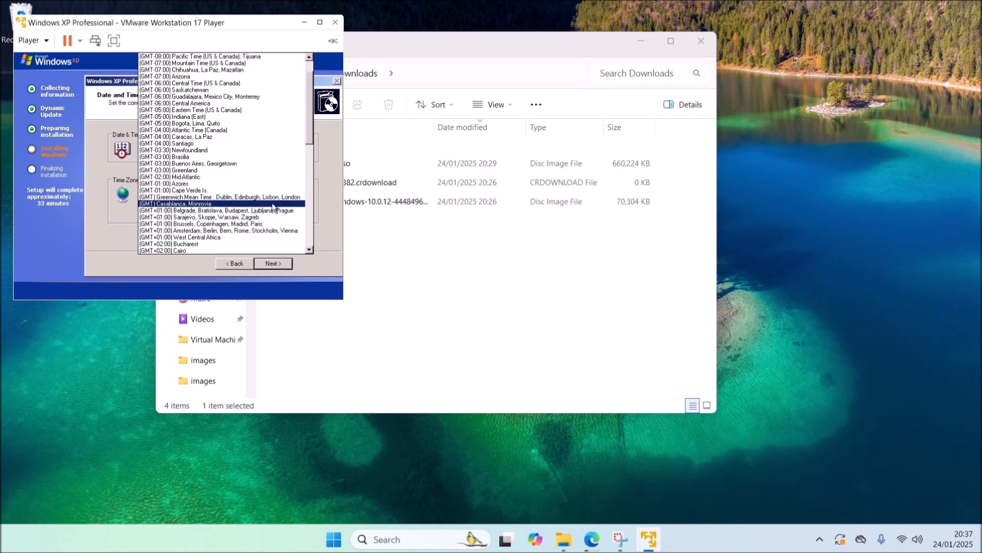
left_click(273, 197)
left_click(279, 265)
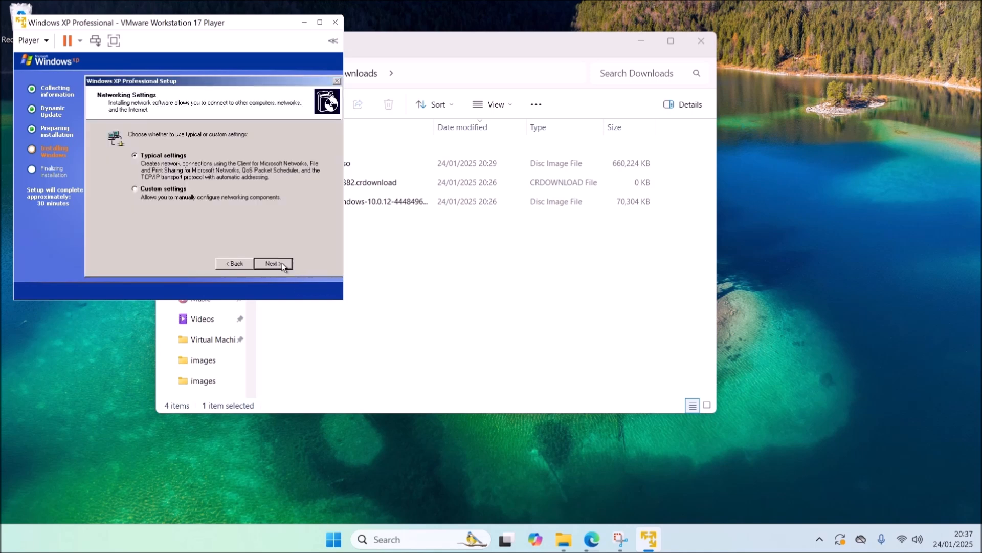
left_click(283, 264)
left_click(283, 264)
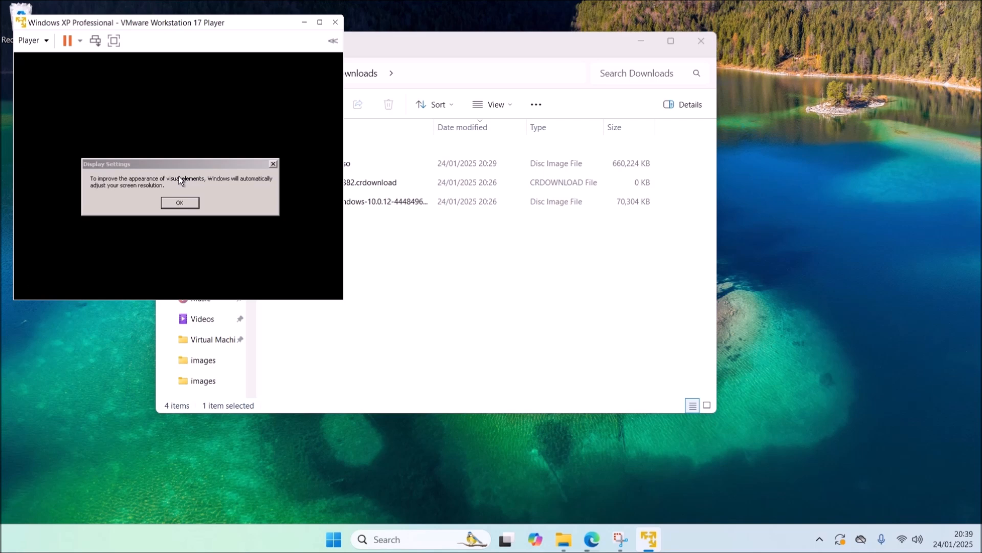
- Accept the display adjustment and go through the welcome screens, declining Automatic Updates, skipping the Internet check and declining registration
left_click(174, 204)
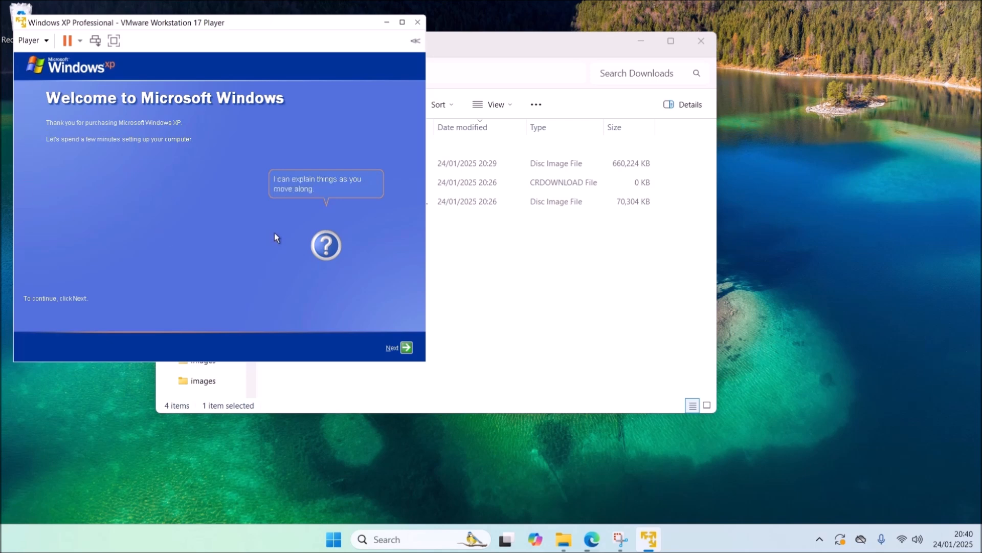
left_click(406, 349)
left_click(129, 221)
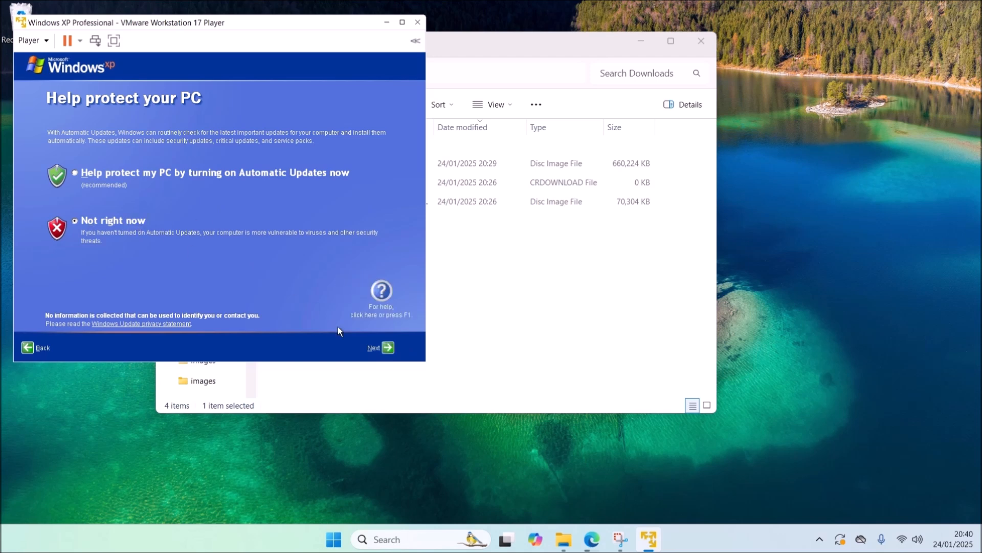
left_click(388, 348)
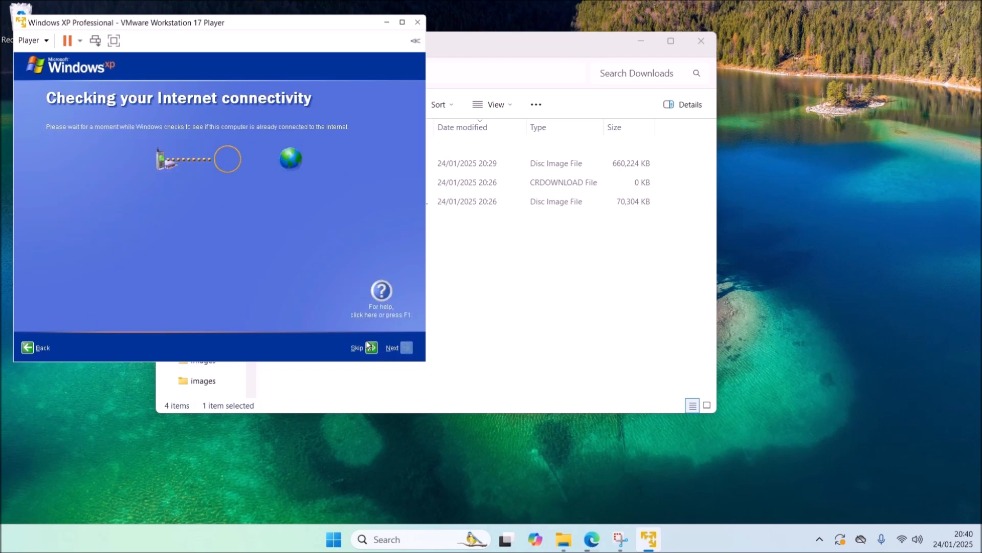
left_click(368, 347)
left_click(81, 171)
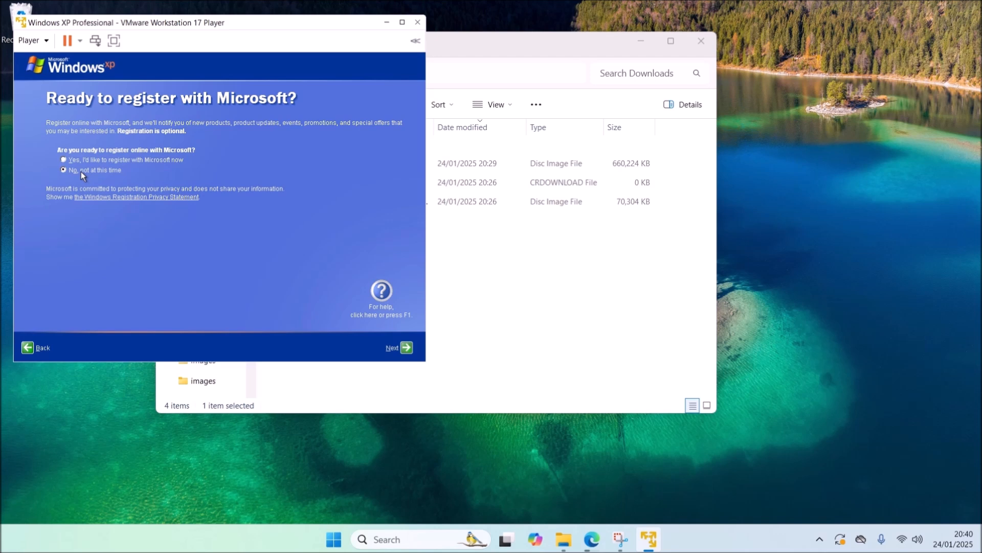
left_click(406, 348)
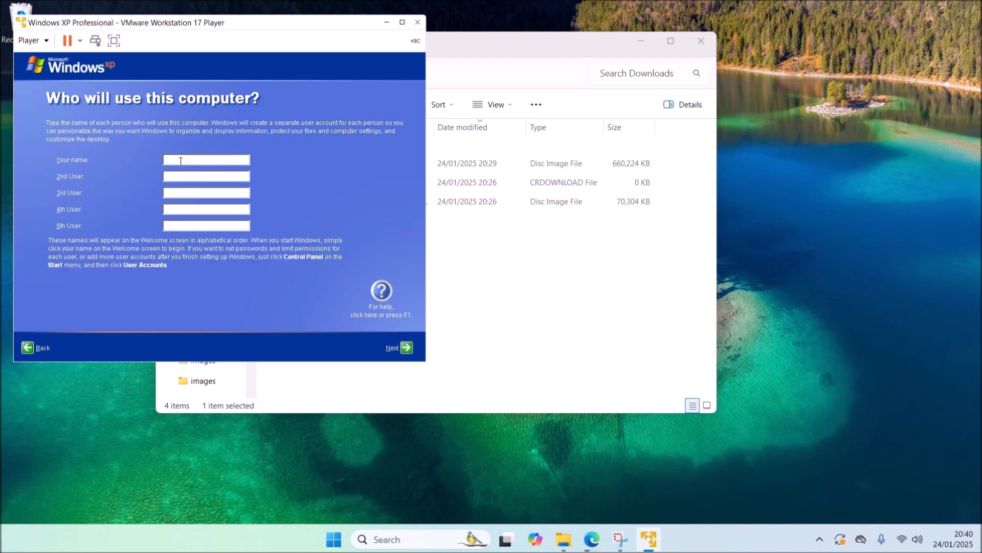
- Enter the user's name for the first account and finish the Windows XP setup
type("Philip")
left_click(406, 348)
left_click(408, 351)
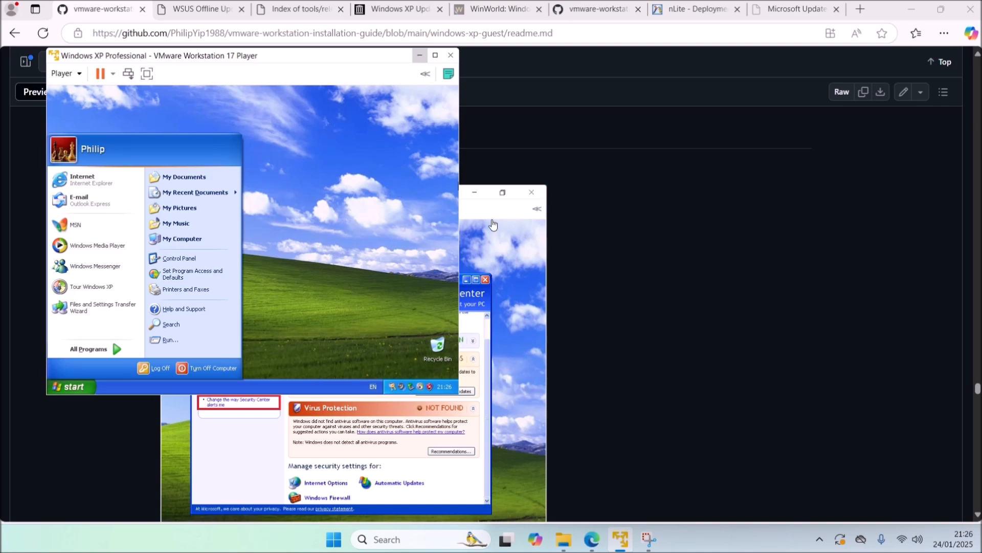
- Switch to the GitHub guide in the browser and copy the command %systemroot%\system32\oobe\msoobe.exe /a
left_click(581, 230)
scroll(576, 278, "down", 6)
scroll(537, 313, "down", 12)
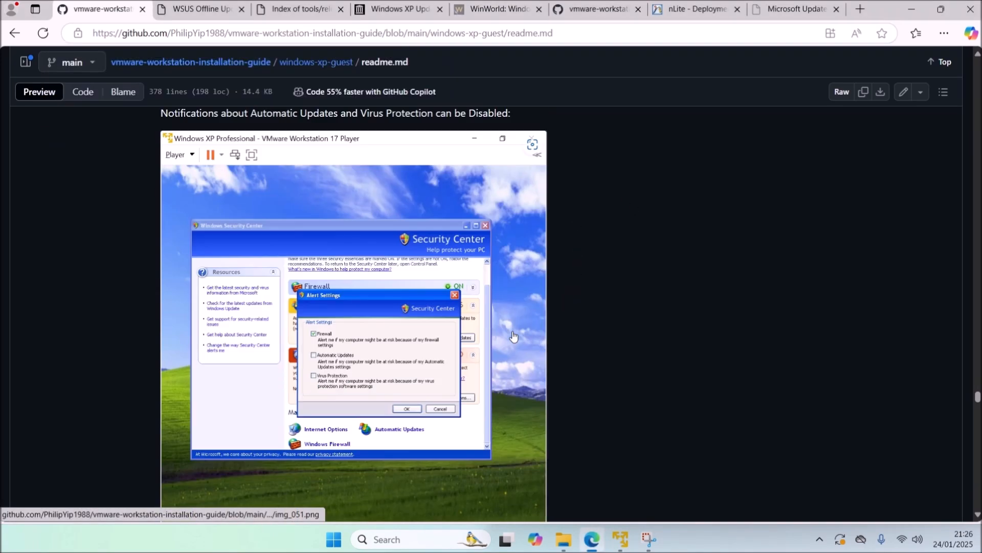
scroll(481, 336, "down", 3)
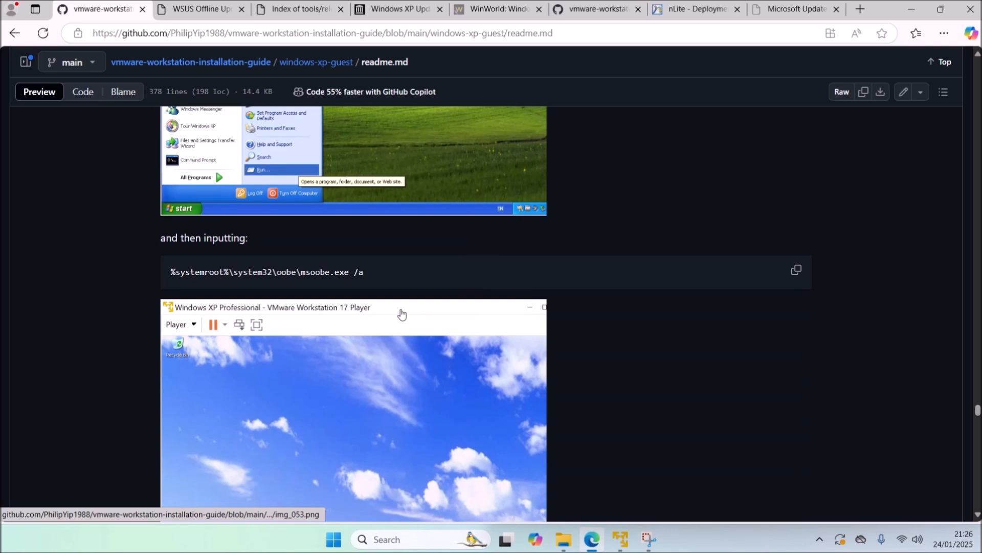
left_click_drag(364, 273, 165, 272)
right_click(192, 271)
left_click(231, 282)
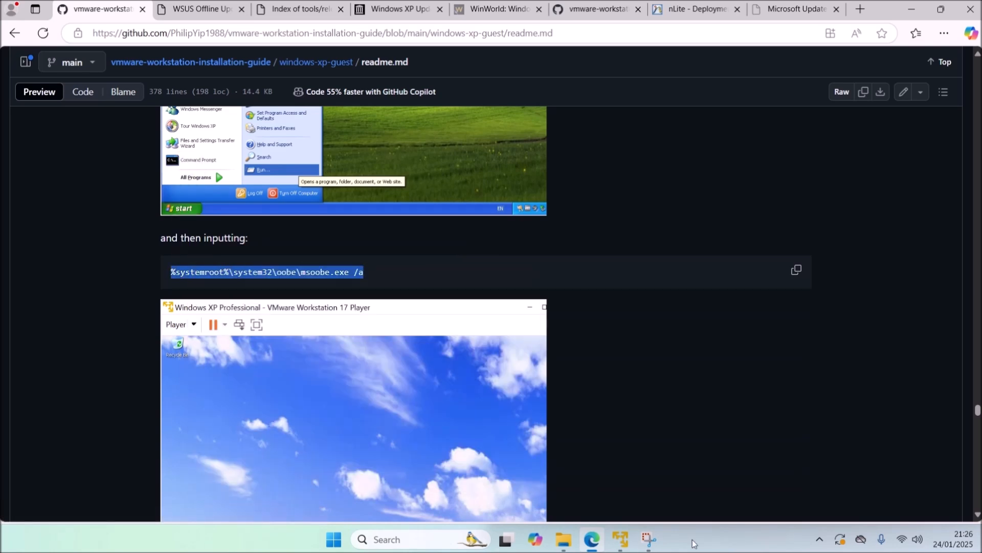
- Switch to the virtual machine, place its window beside the guide and run %systemroot%\system32\oobe\msoobe with the /a option
left_click(620, 539)
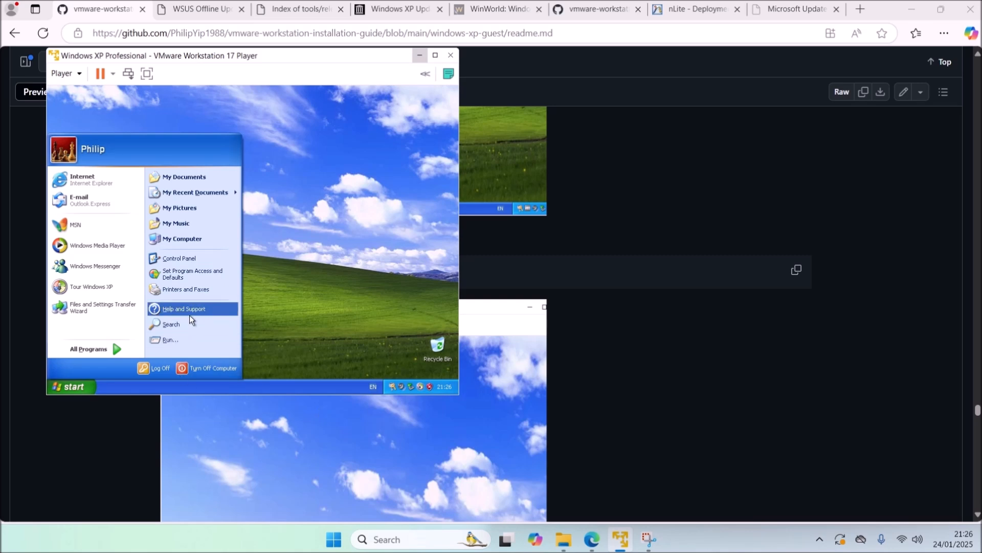
left_click(183, 336)
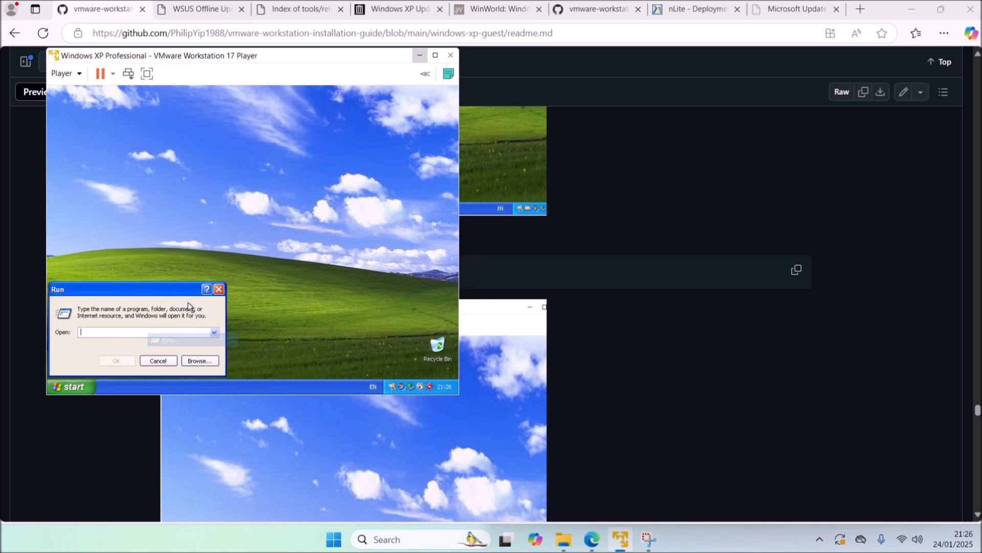
right_click(155, 332)
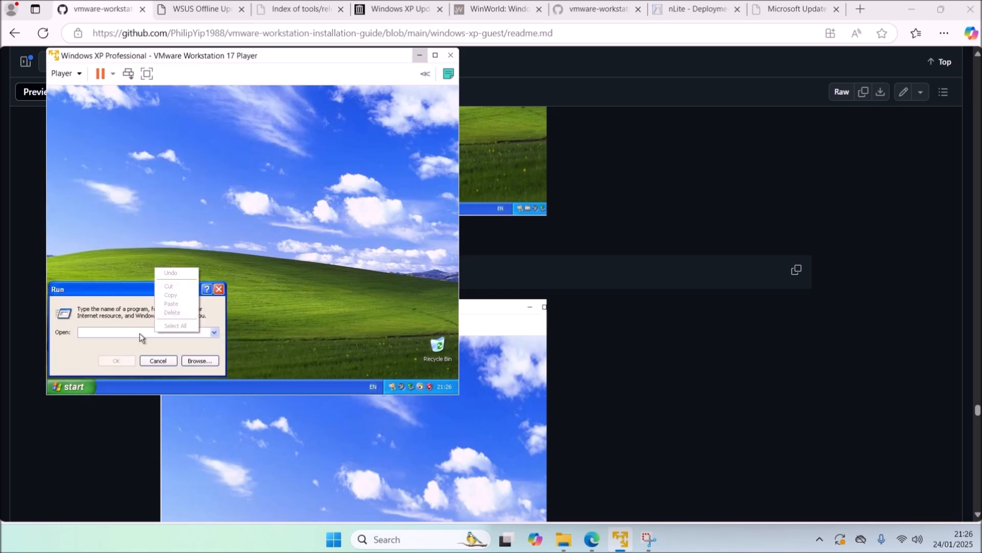
left_click(141, 333)
left_click_drag(100, 87, 521, 94)
type("%systemroot%\\system32\\oobe\\msoobe")
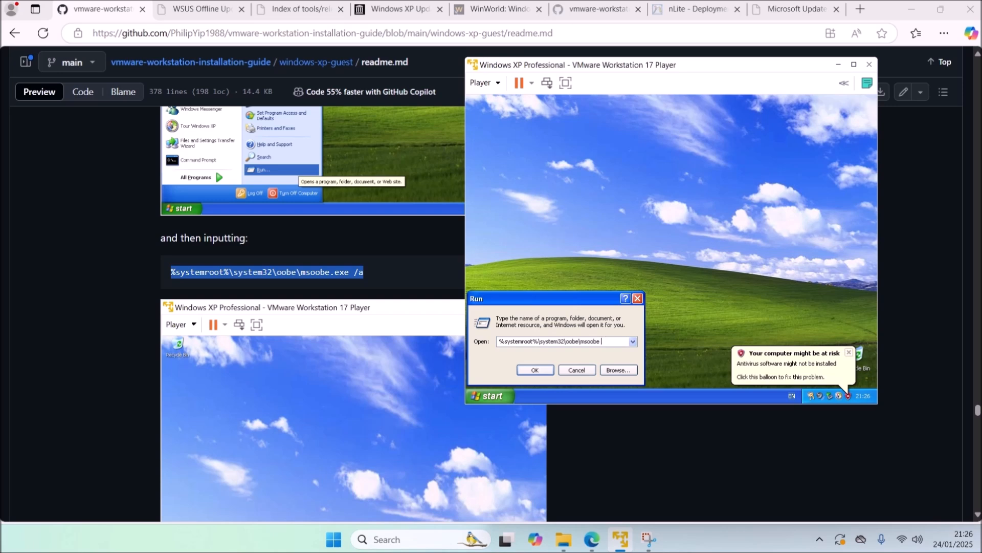
key("Return")
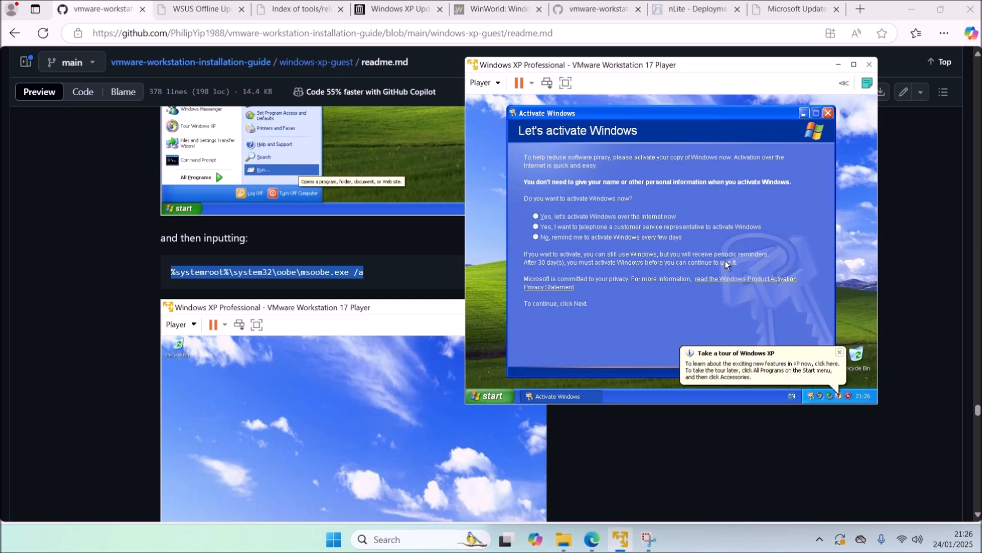
- Turn off the Windows XP guest
left_click(492, 396)
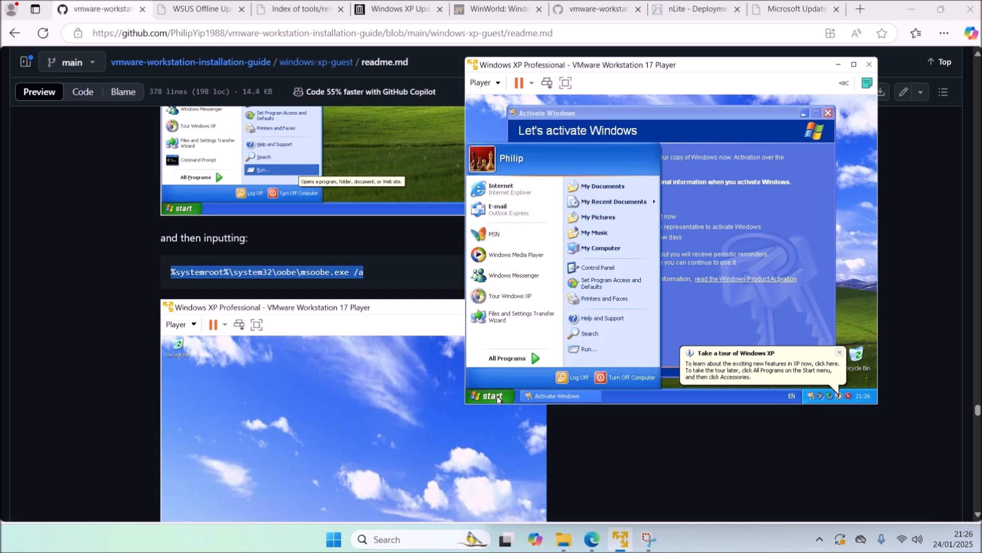
left_click(602, 377)
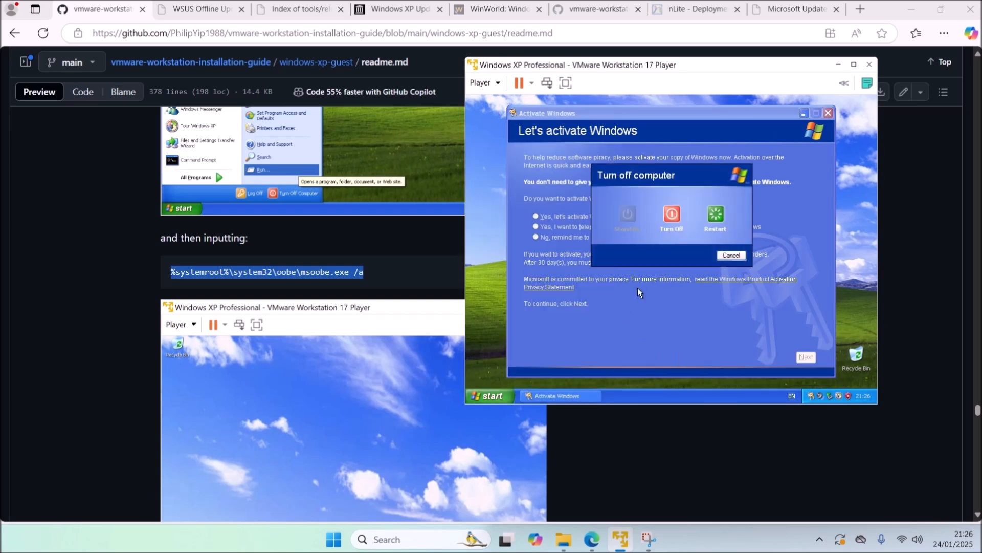
left_click(671, 220)
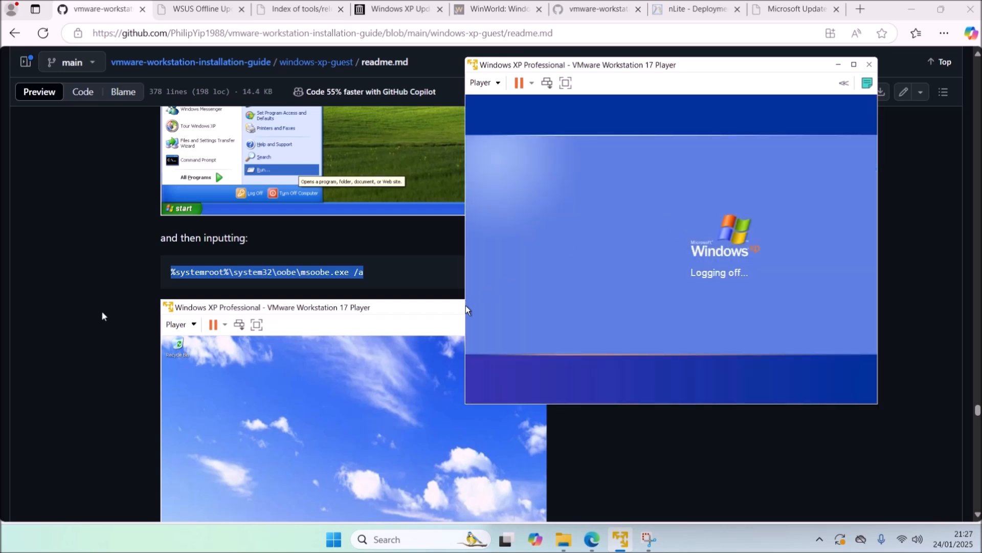
- Read the guide's notes on the activation grace period and on activation with a Volume License or Dell OEM ISO
scroll(157, 285, "down", 1)
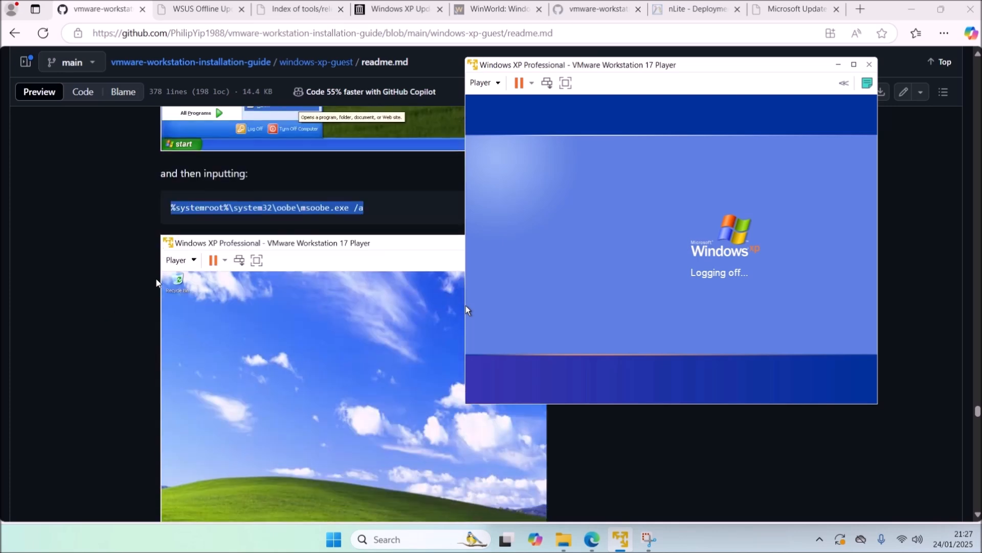
left_click(120, 258)
scroll(186, 270, "down", 5)
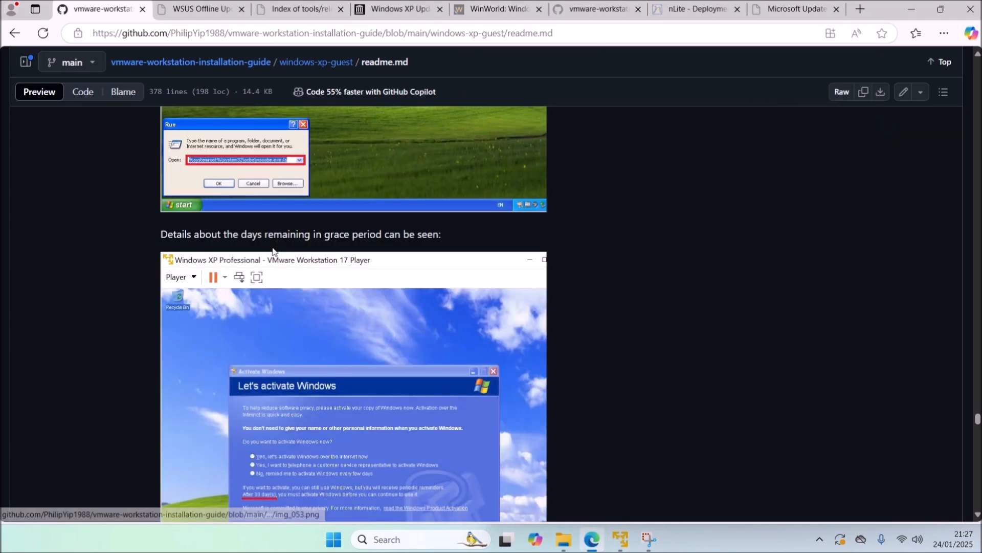
scroll(454, 263, "down", 5)
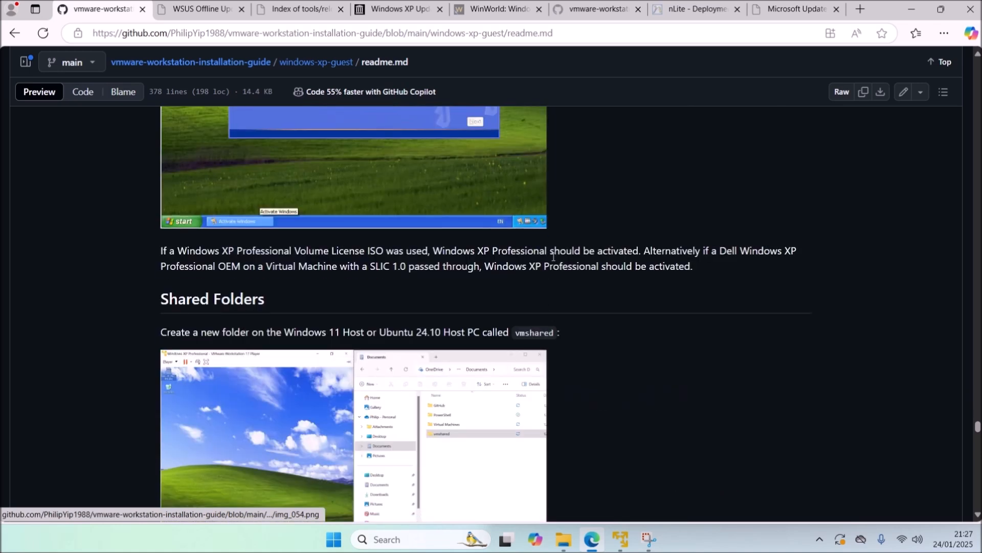
- Expand the guide's Modded ROMs section, view the linked My Digital Life SLIC 1.0, 2.1 Mod thread and minimize the browser
scroll(164, 323, "up", 15)
left_click(164, 318)
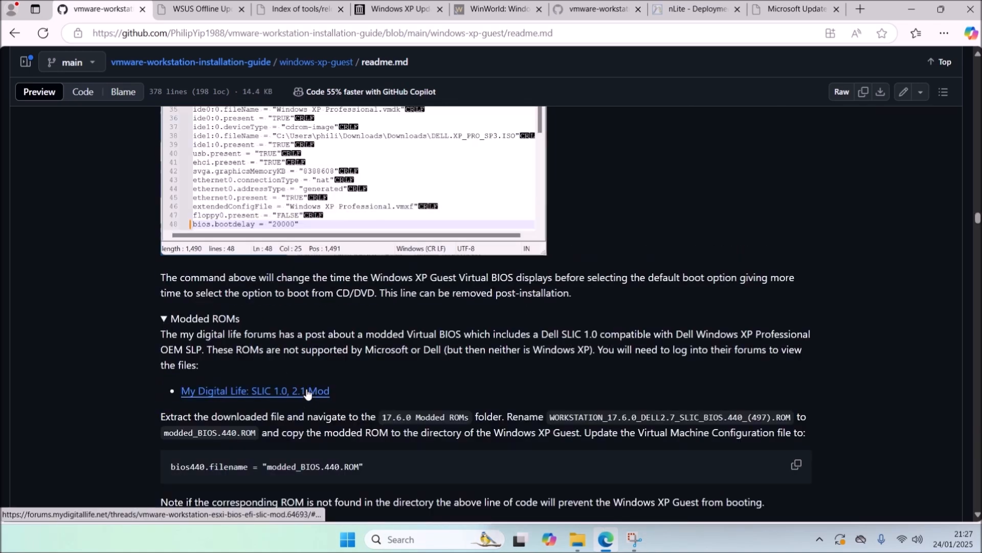
scroll(307, 392, "down", 1)
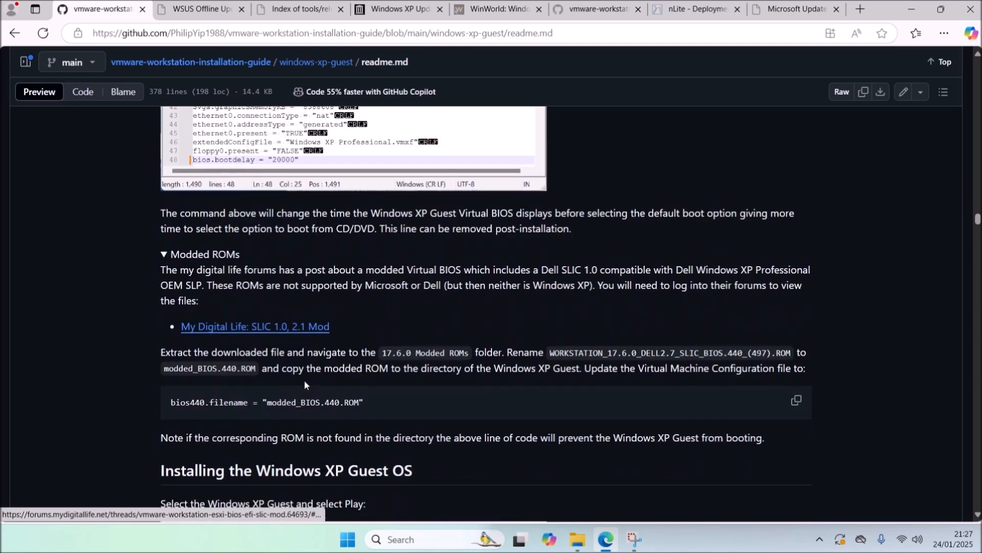
left_click(303, 328)
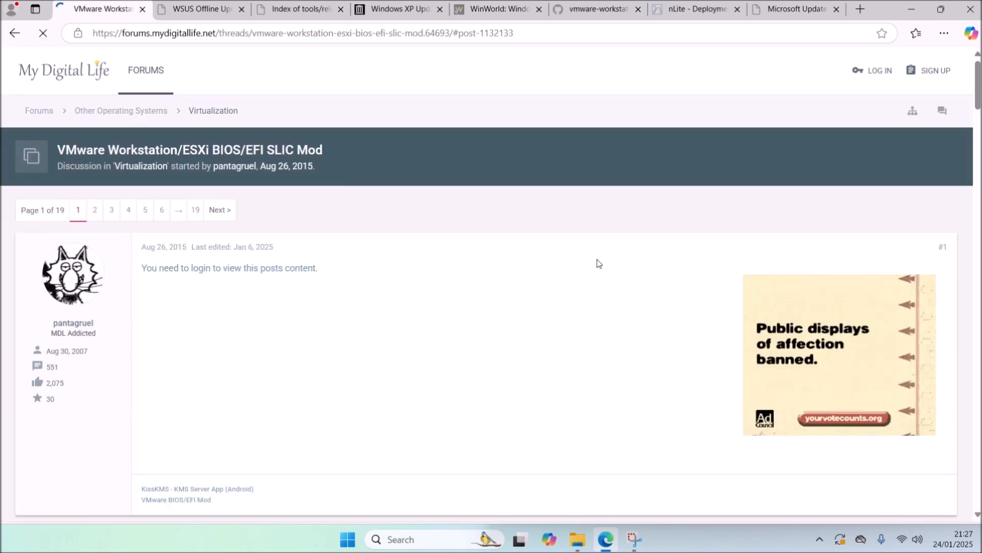
scroll(599, 265, "down", 2)
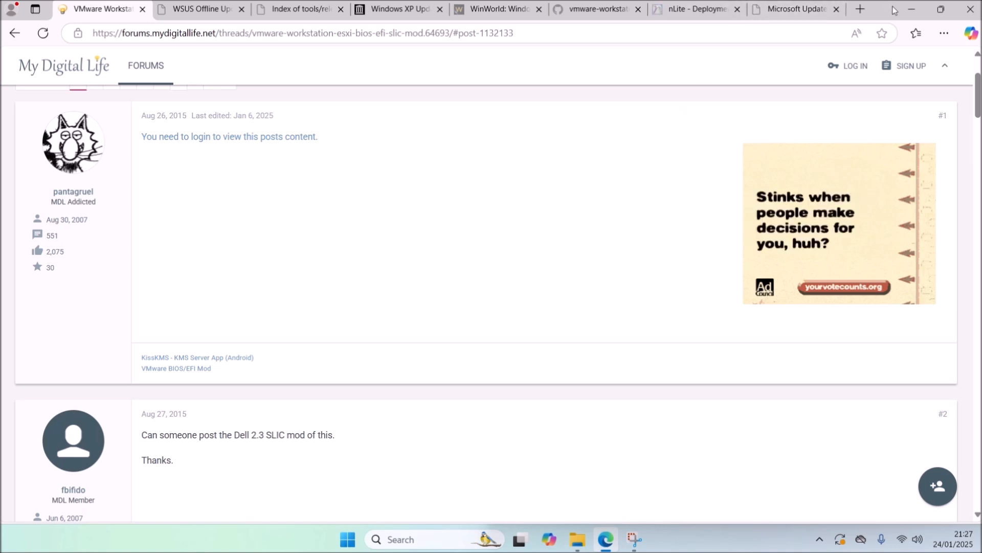
left_click(912, 9)
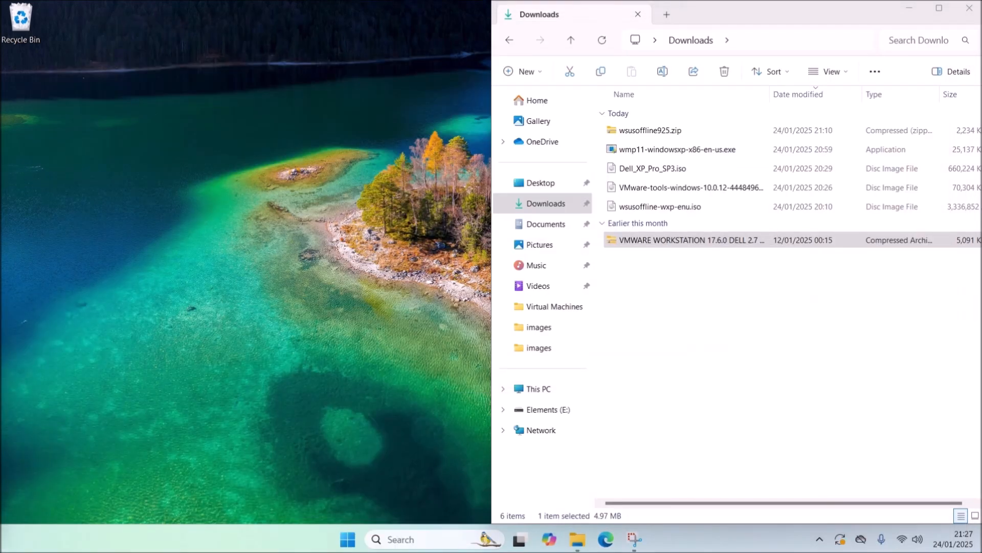
- Extract the VMWARE WORKSTATION 17.6.0 DELL 2.7 BIOS-EFI MOD archive within Downloads and bring up the extracted folder
left_click(711, 309)
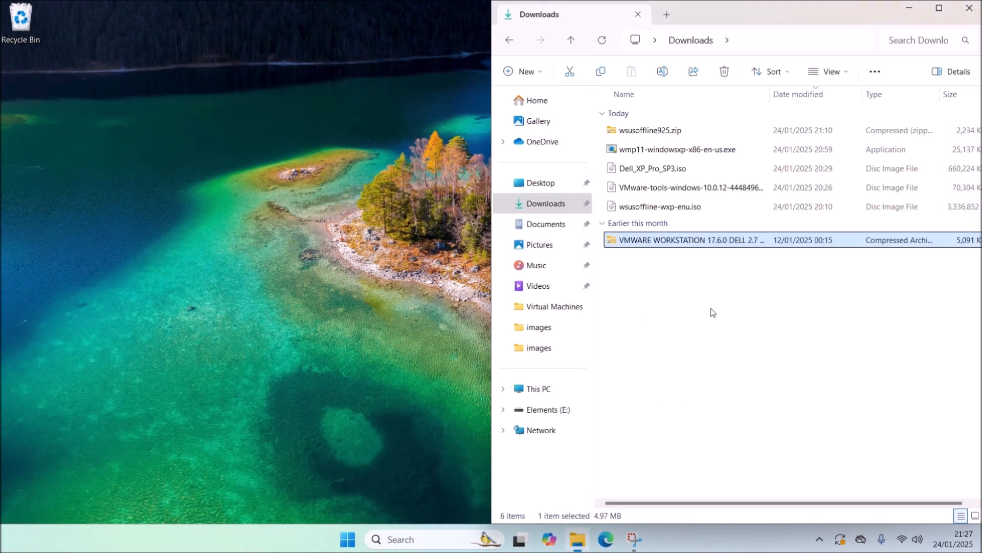
right_click(651, 247)
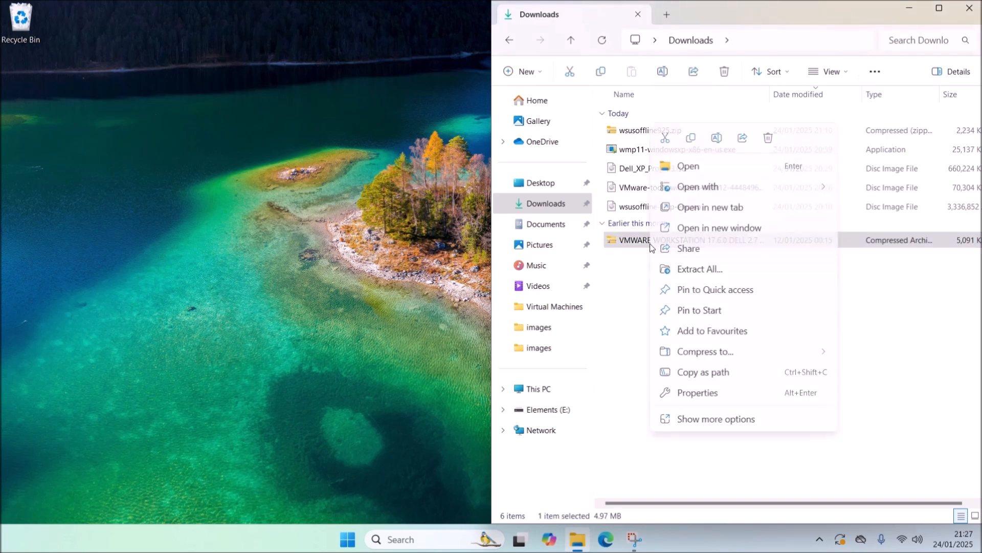
left_click(704, 275)
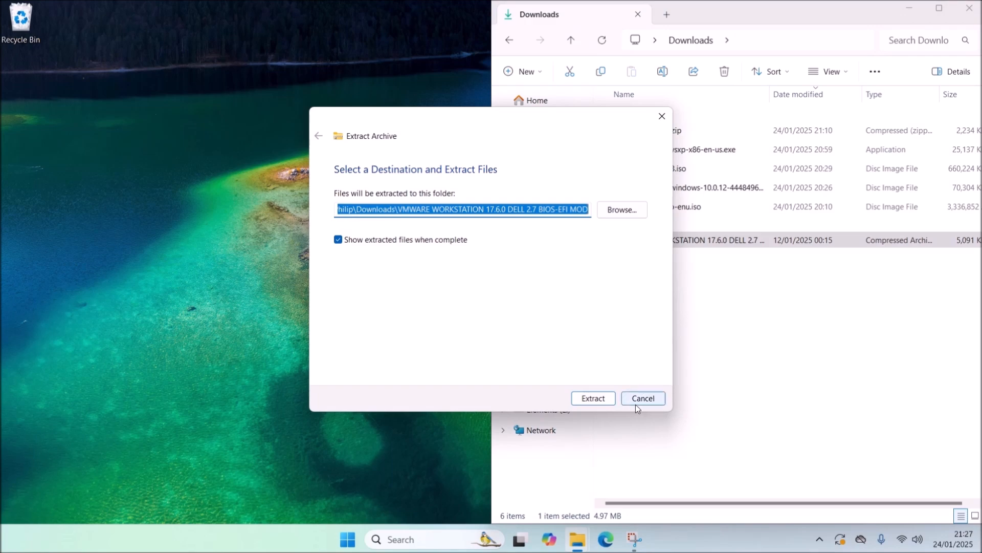
left_click(592, 398)
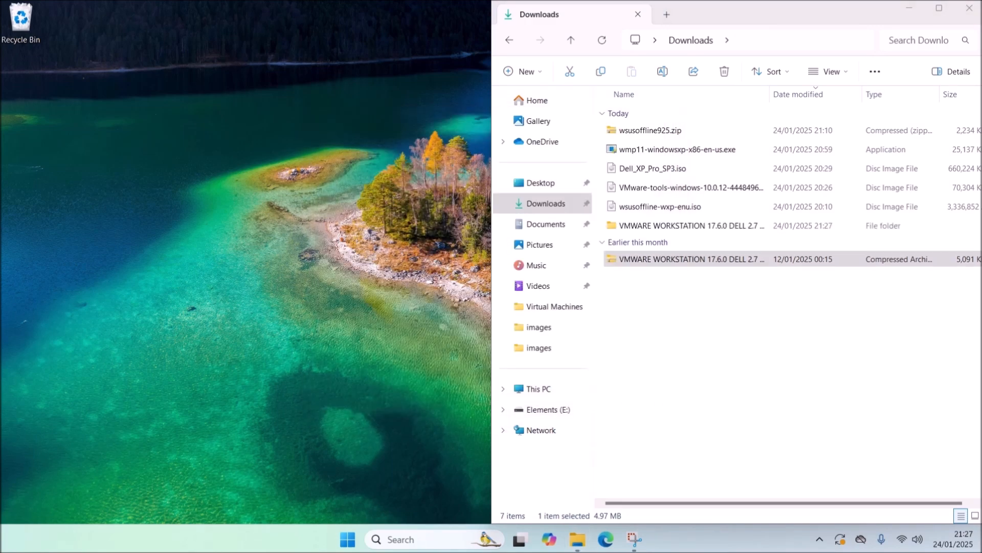
left_click_drag(0, 161, 981, 283)
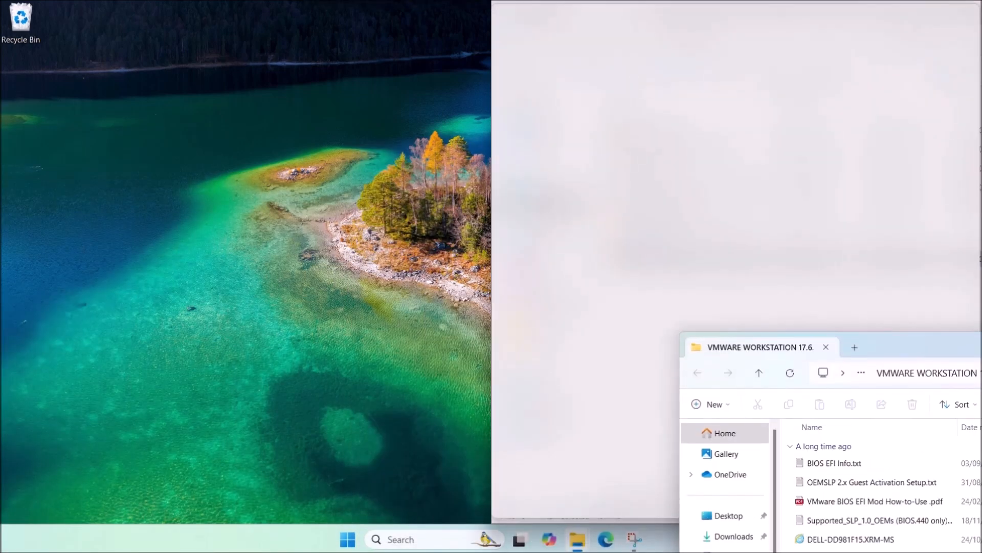
left_click(757, 321)
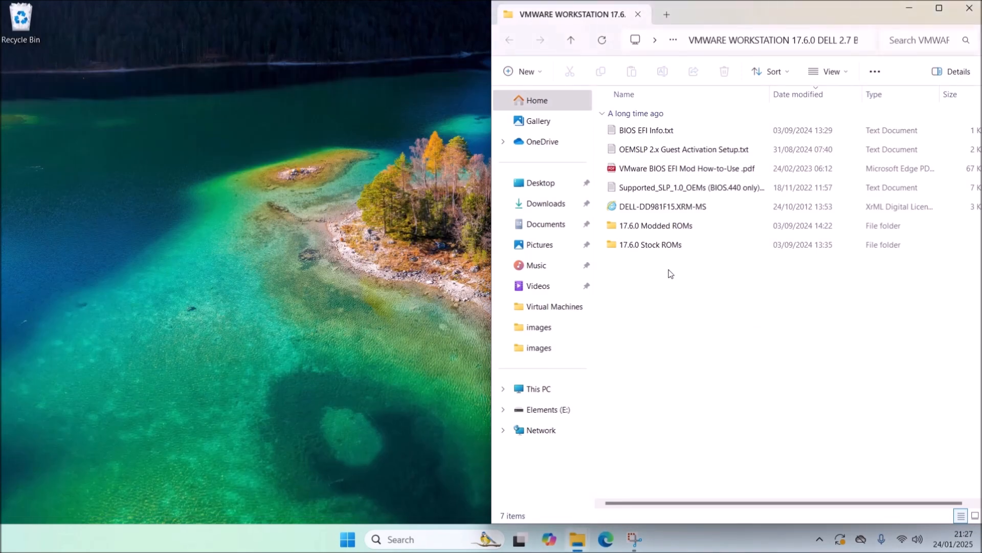
- Copy WORKSTATION_17.6.0_DELL2.7_SLIC_BIOS.440_(497).ROM from the 17.6.0 Modded ROMs folder, widening the name column to show full file names
double_click(660, 232)
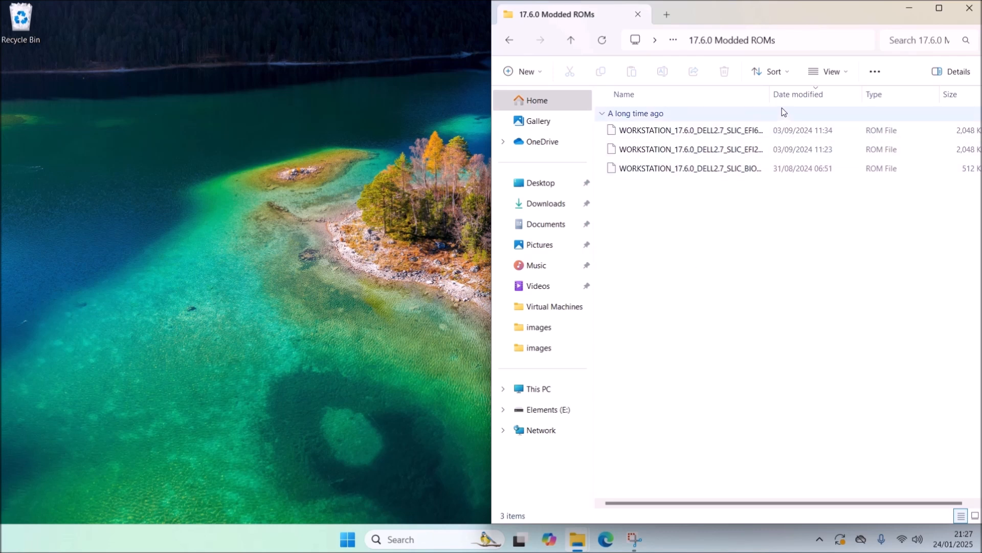
left_click_drag(772, 95, 869, 111)
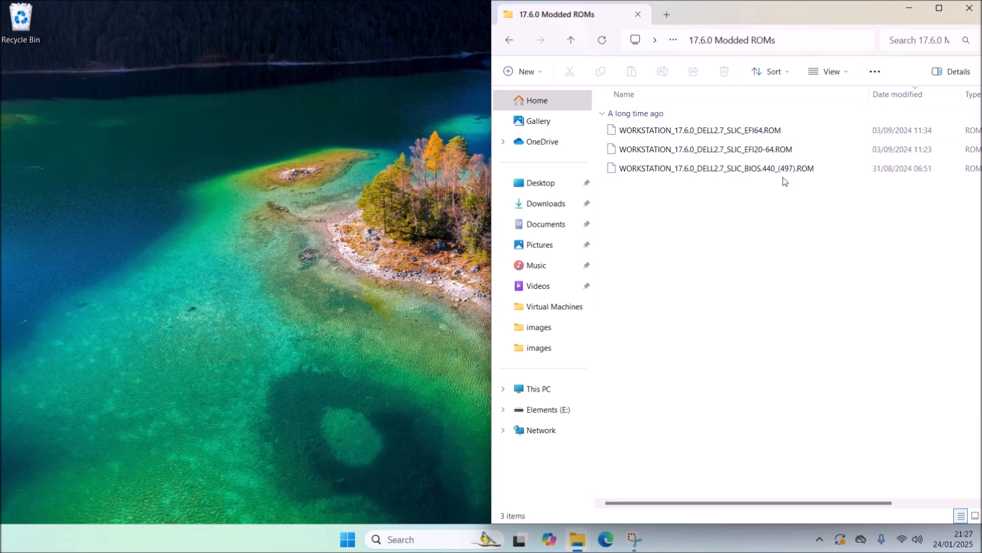
right_click(757, 170)
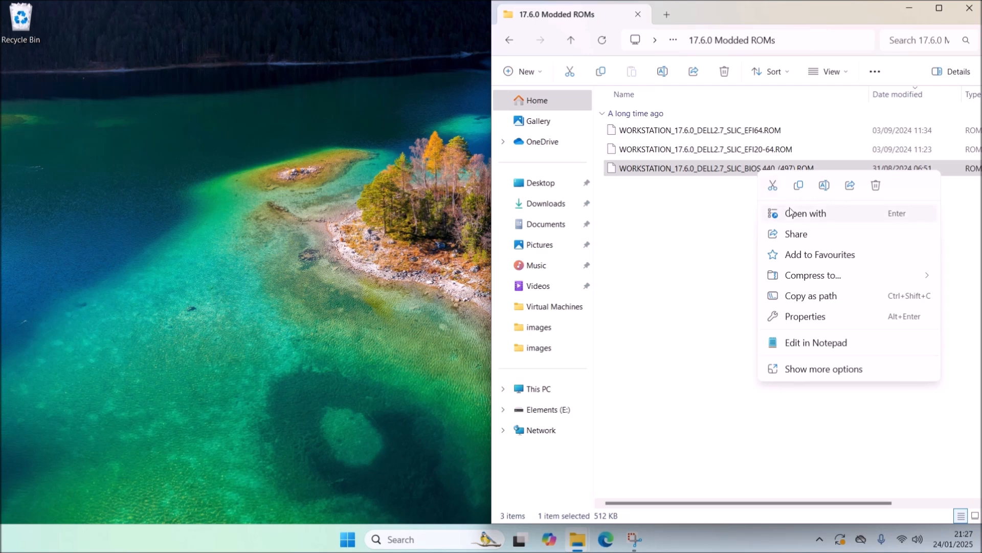
left_click(799, 187)
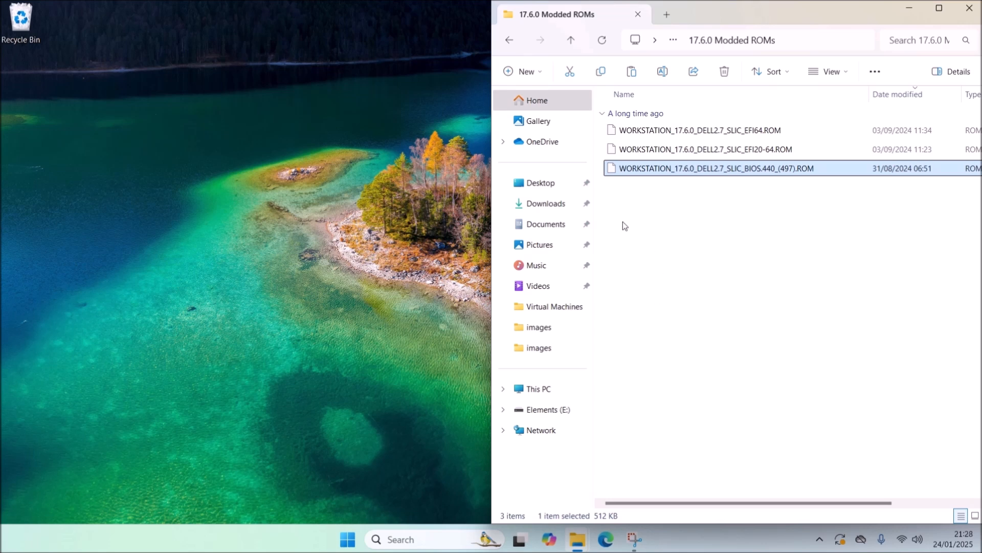
- Open Documents in a new tab and paste the copied ROM into Virtual Machines\Windows XP Professional
right_click(551, 228)
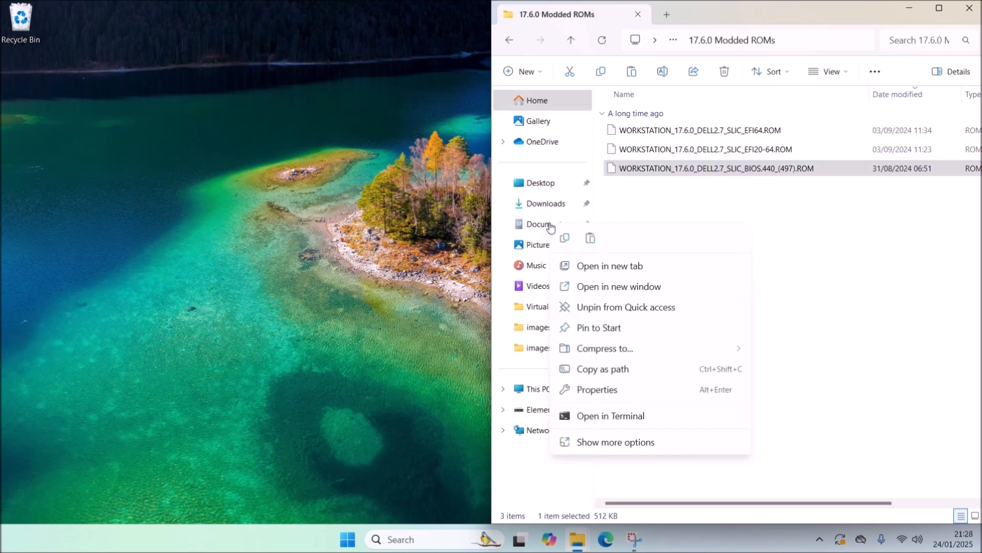
left_click(614, 267)
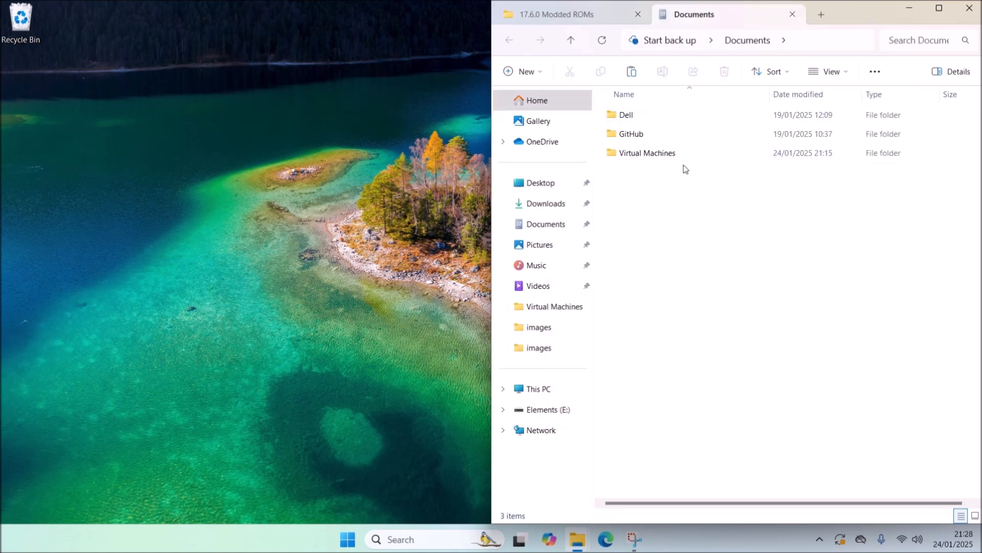
left_click(669, 158)
double_click(668, 157)
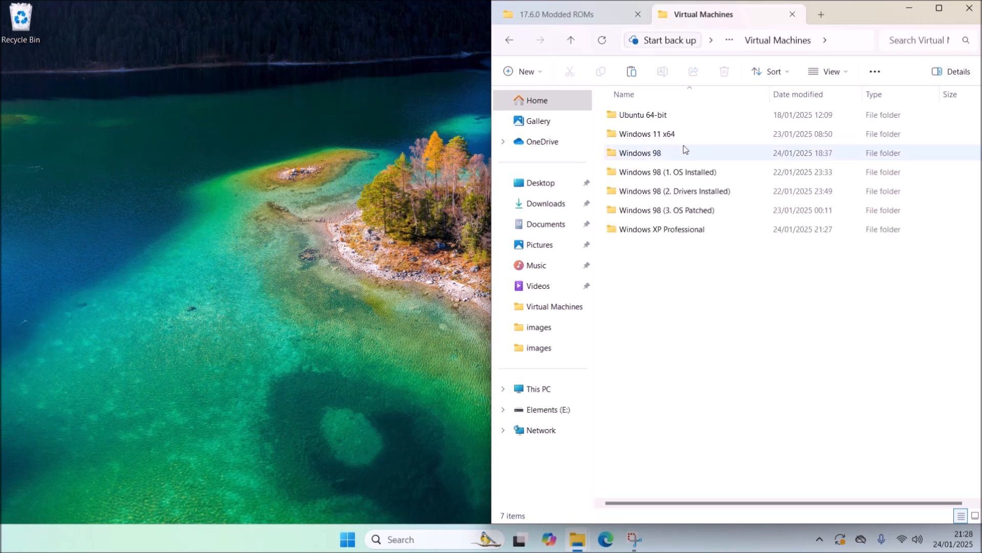
double_click(682, 236)
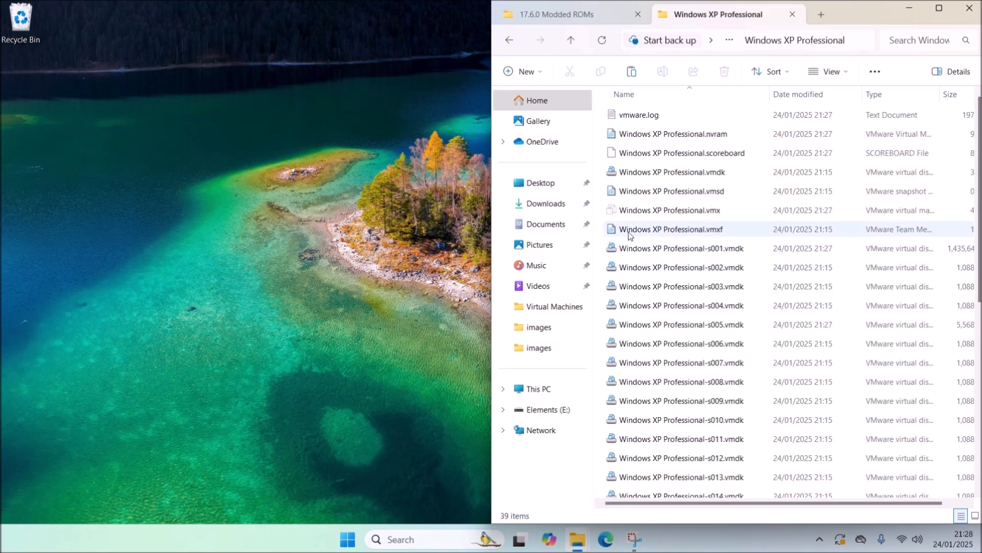
right_click(602, 237)
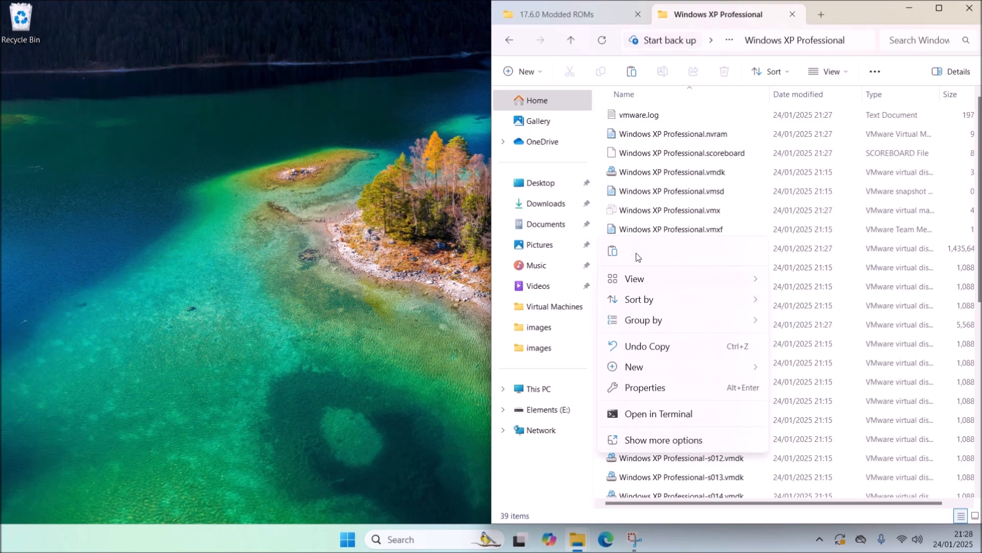
left_click(616, 251)
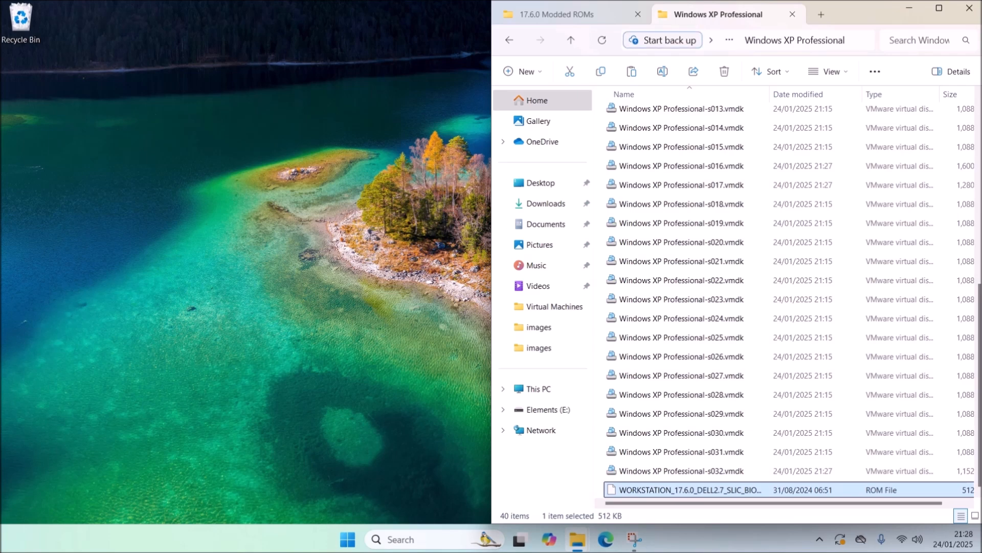
- Rename the pasted ROM file as modded_BIOS.440.ROM, without a doubled extension
left_click(646, 490)
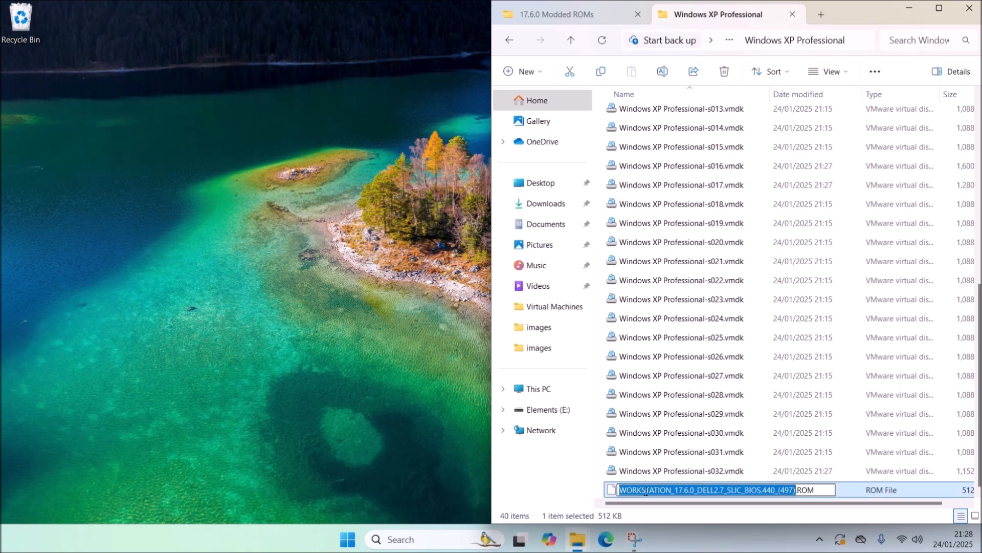
key("ctrl+v")
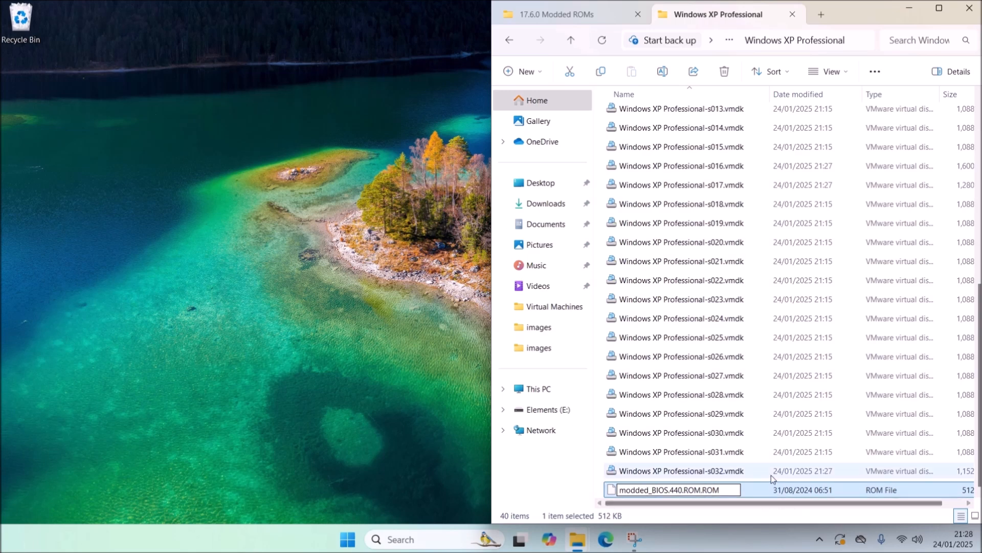
left_click_drag(728, 493, 703, 492)
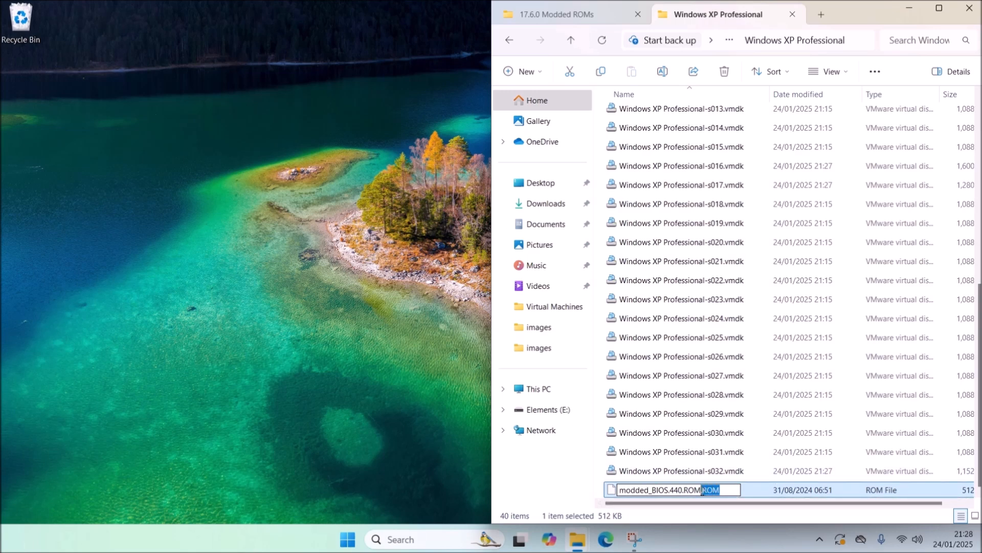
left_click(792, 435)
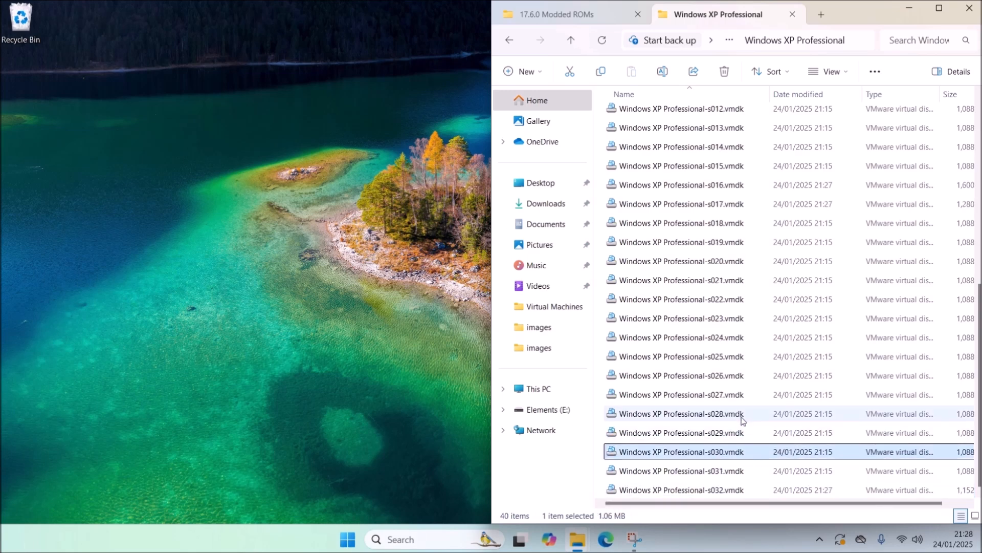
- Open the virtual machine's Windows XP Professional.vmx configuration file in Notepad
scroll(742, 419, "up", 7)
left_click(663, 236)
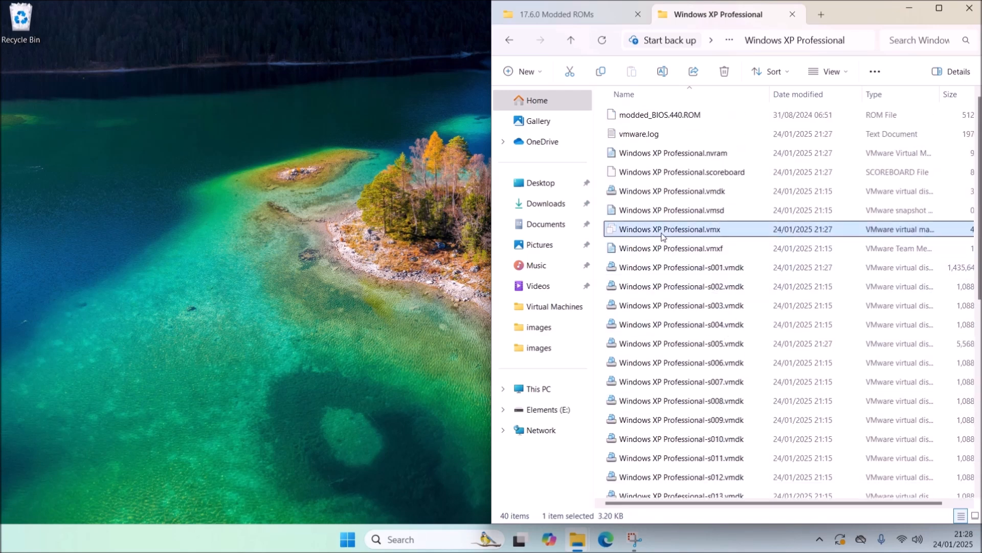
right_click(663, 236)
mouse_move(727, 298)
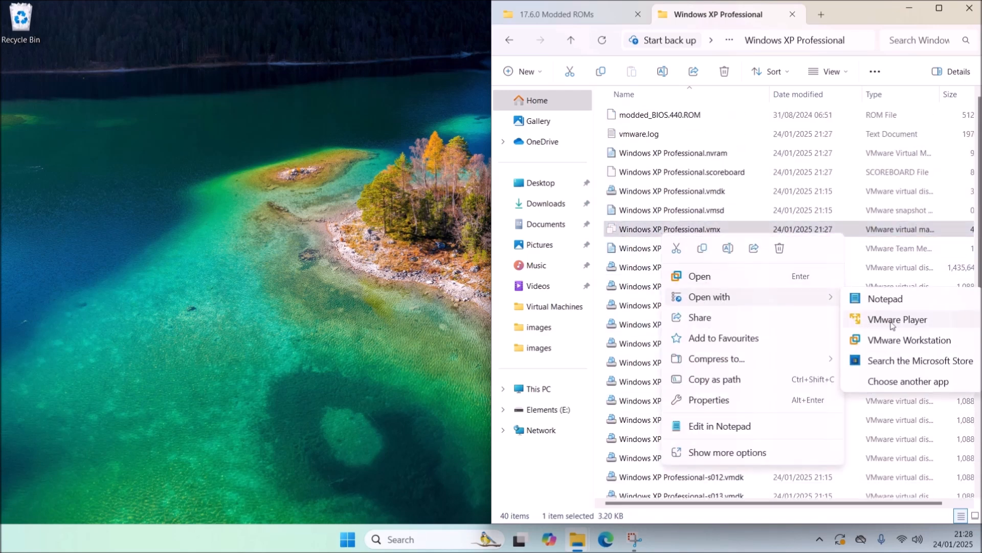
left_click(886, 299)
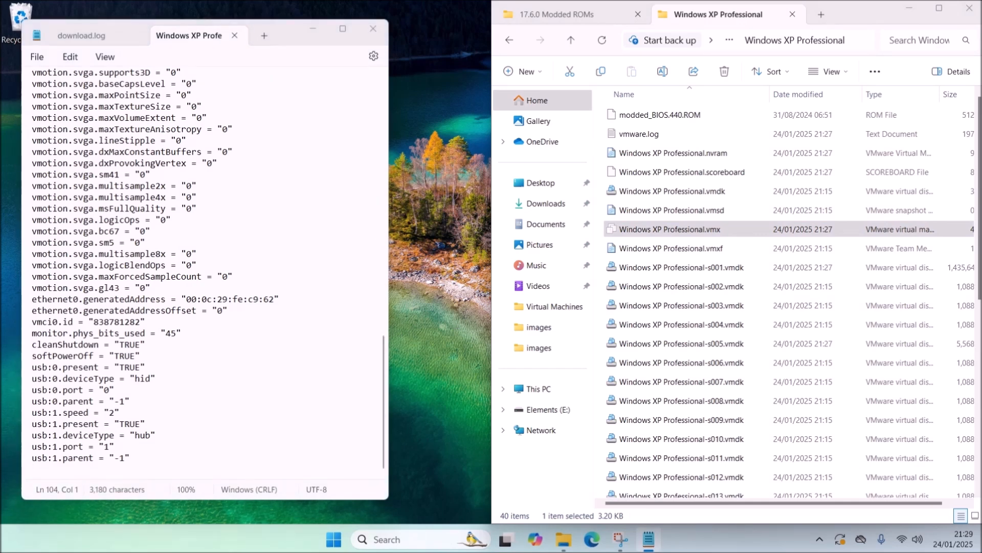
- Append the line bios440.filename = "modded_BIOS.440.ROM" at the end of the .vmx file and save it
scroll(72, 449, "up", 1)
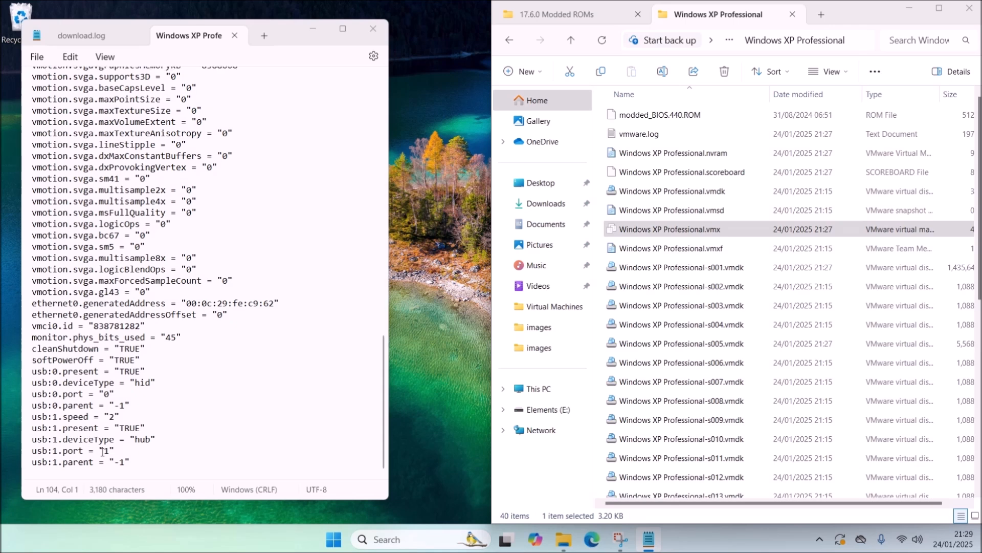
left_click(157, 465)
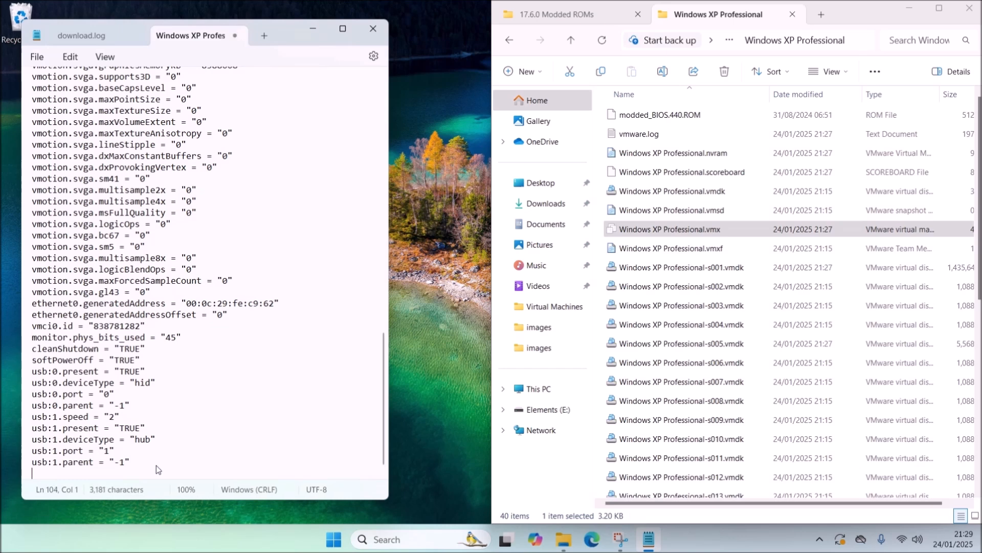
key("Return")
type("bios440.filename = \"modded_BIOS.440.ROM\"")
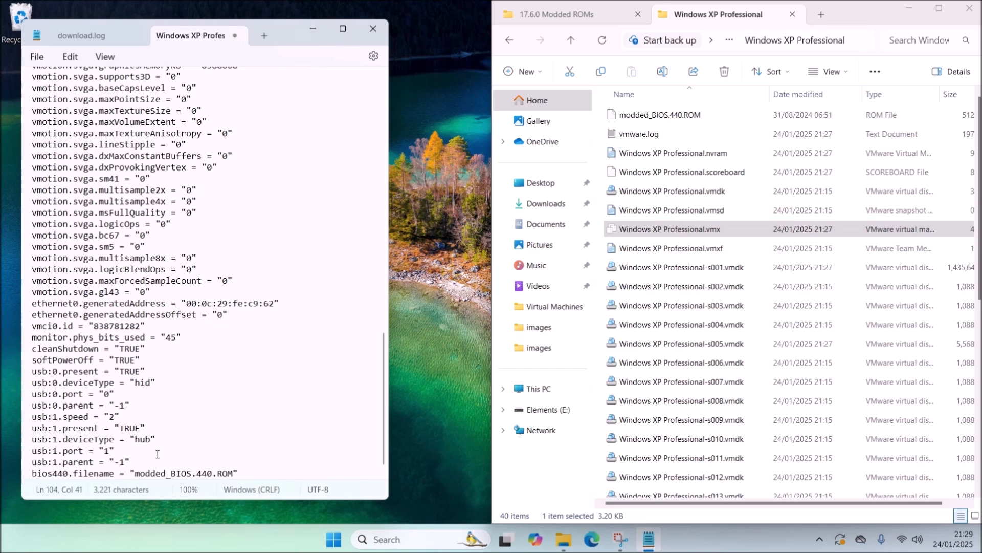
scroll(157, 454, "down", 1)
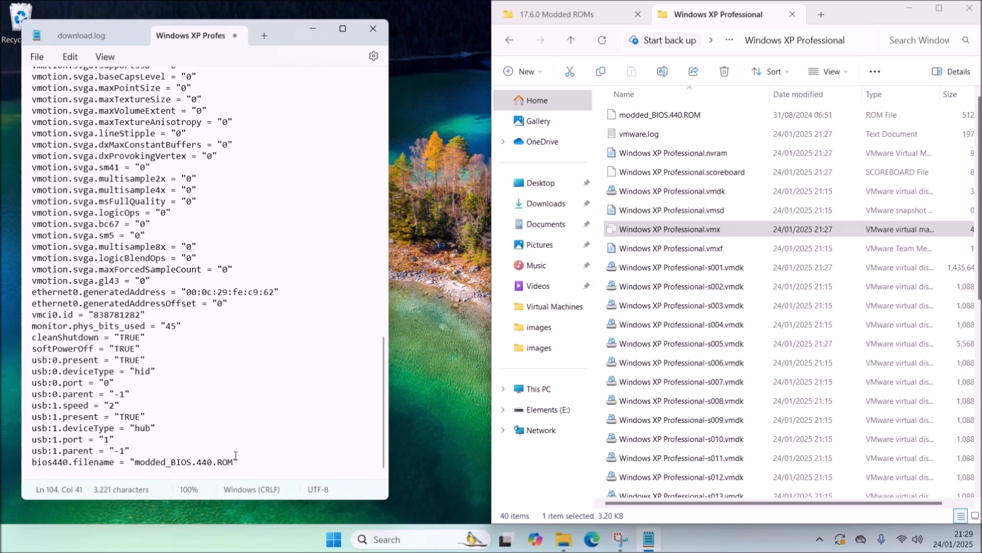
key("ctrl+s")
- Close the .vmx file and the remaining Notepad documents, dismissing the path error
left_click(235, 36)
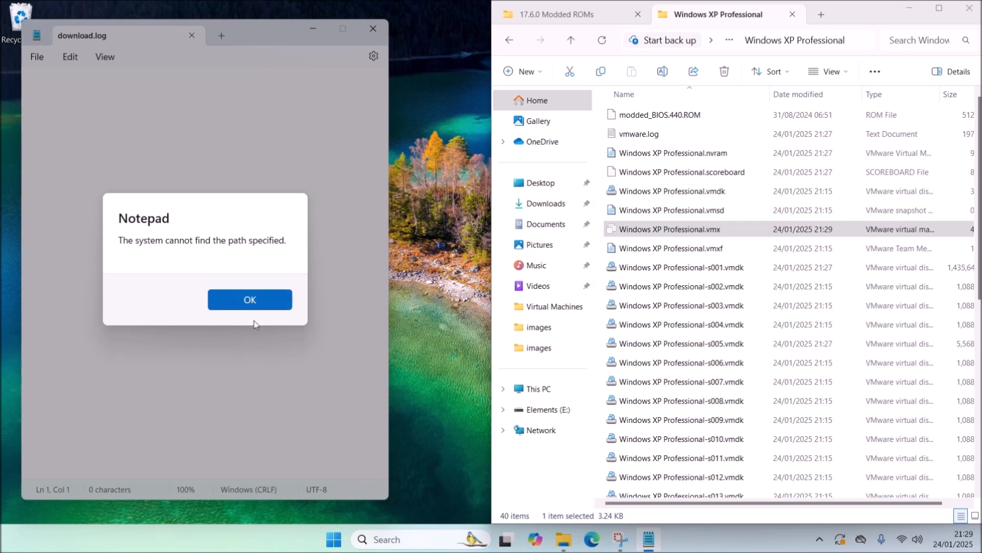
left_click(254, 301)
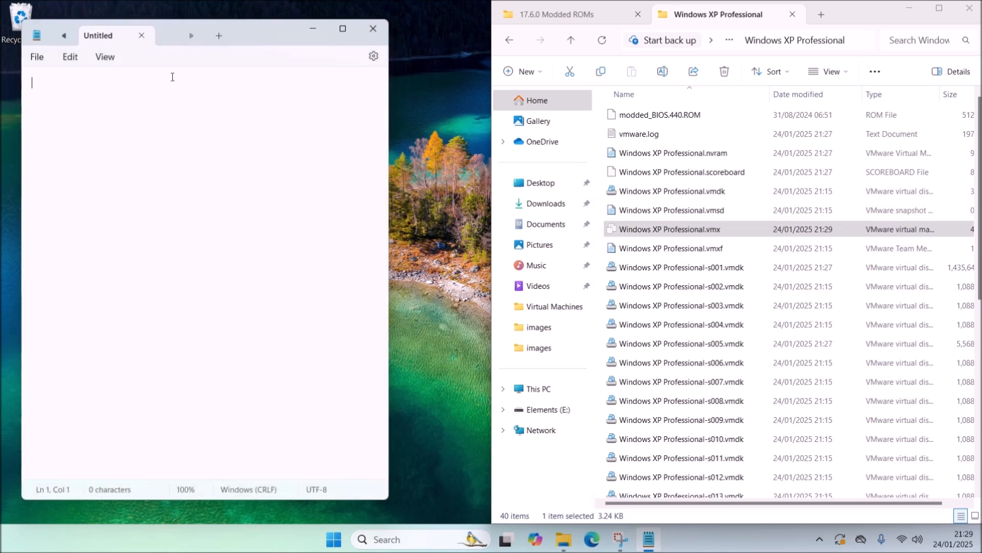
left_click(142, 36)
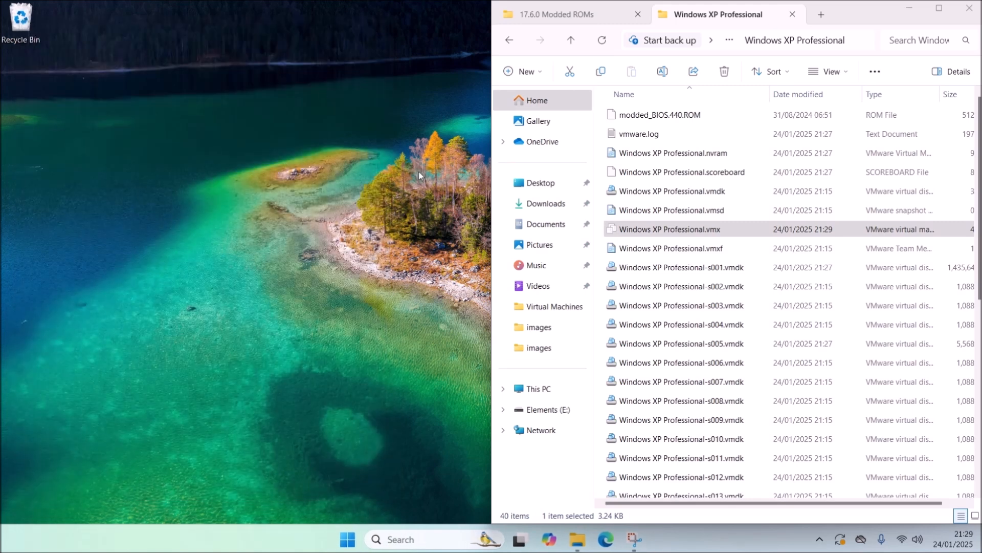
- Launch VMware Workstation 17 Player, power on the Windows XP Professional virtual machine and direct input to its desktop
left_click(347, 539)
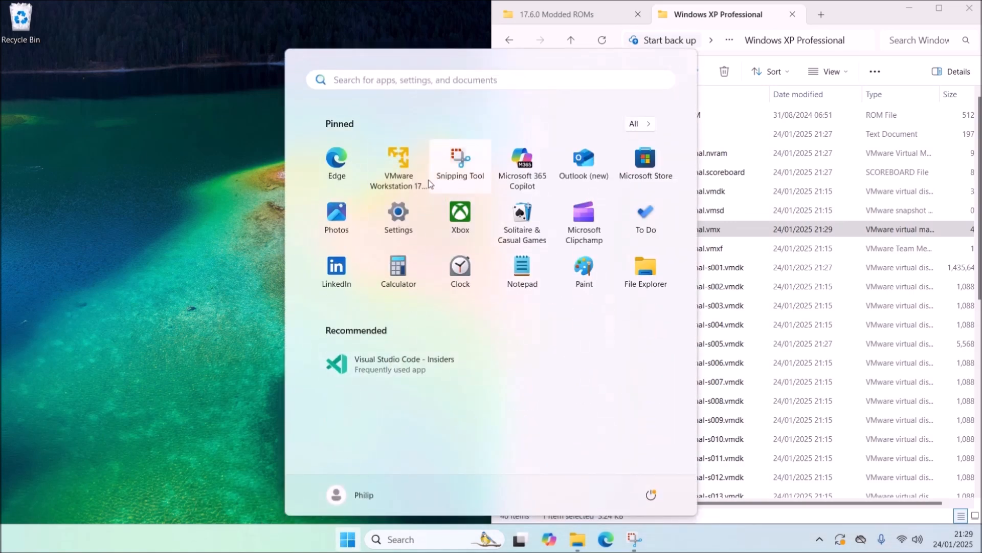
left_click(414, 171)
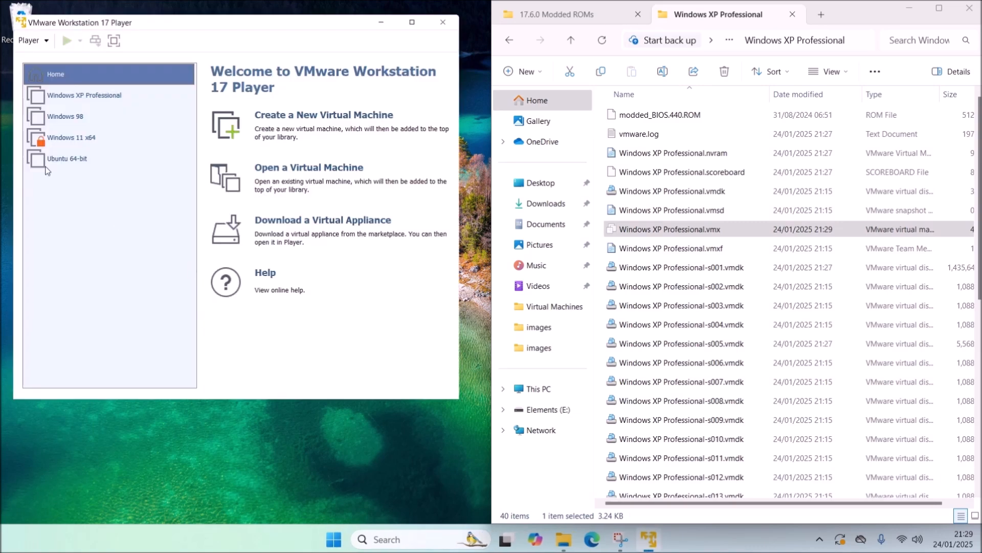
left_click(89, 92)
right_click(89, 92)
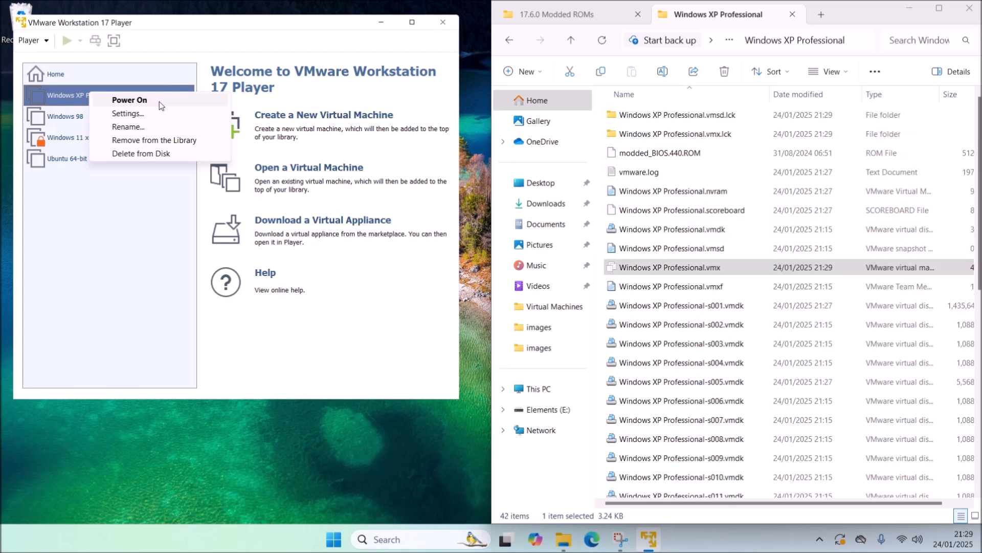
left_click(134, 287)
left_click(284, 337)
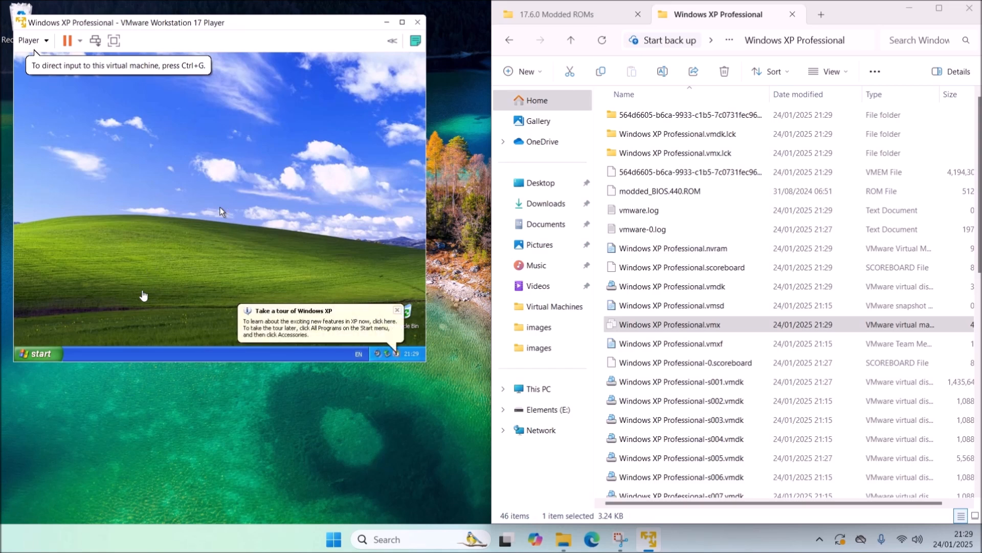
left_click(220, 207)
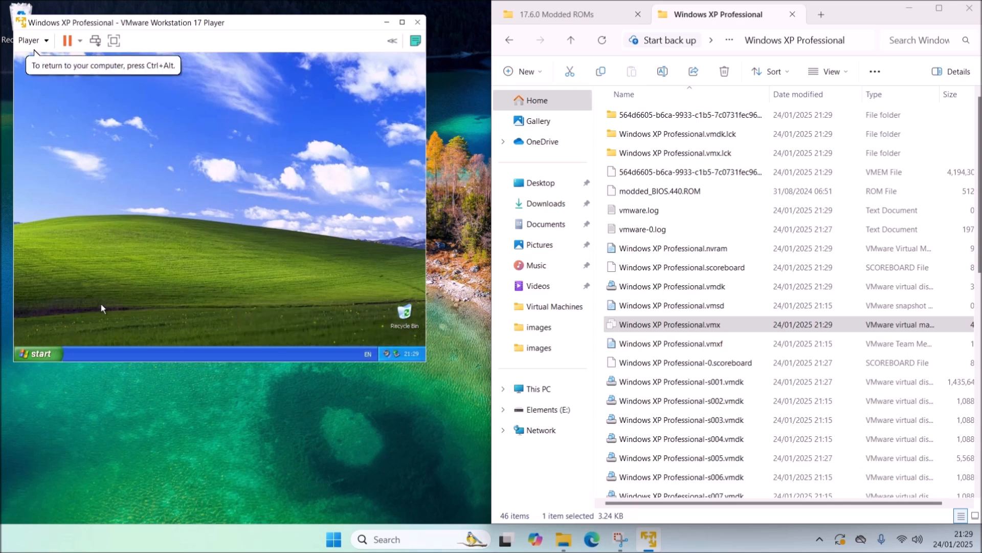
key("super+r")
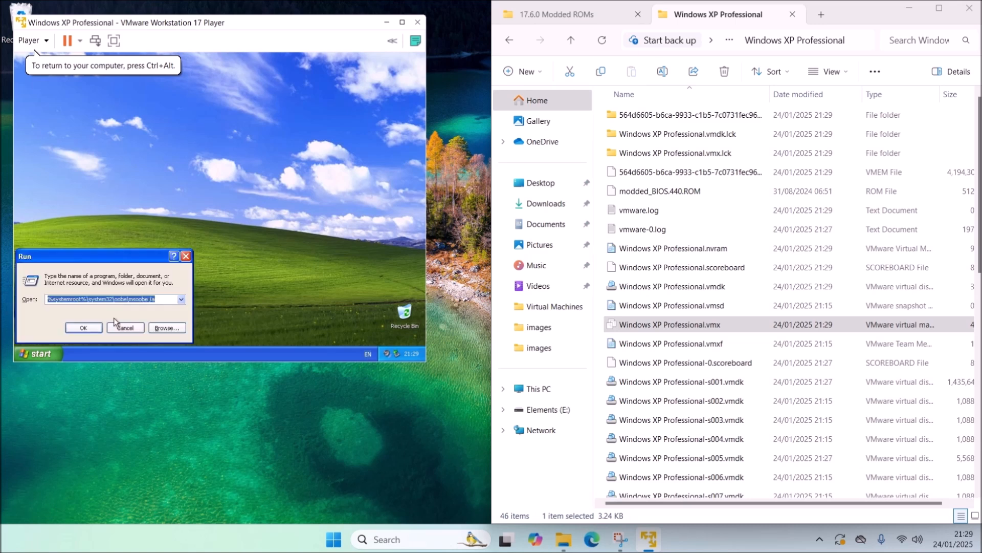
left_click(115, 328)
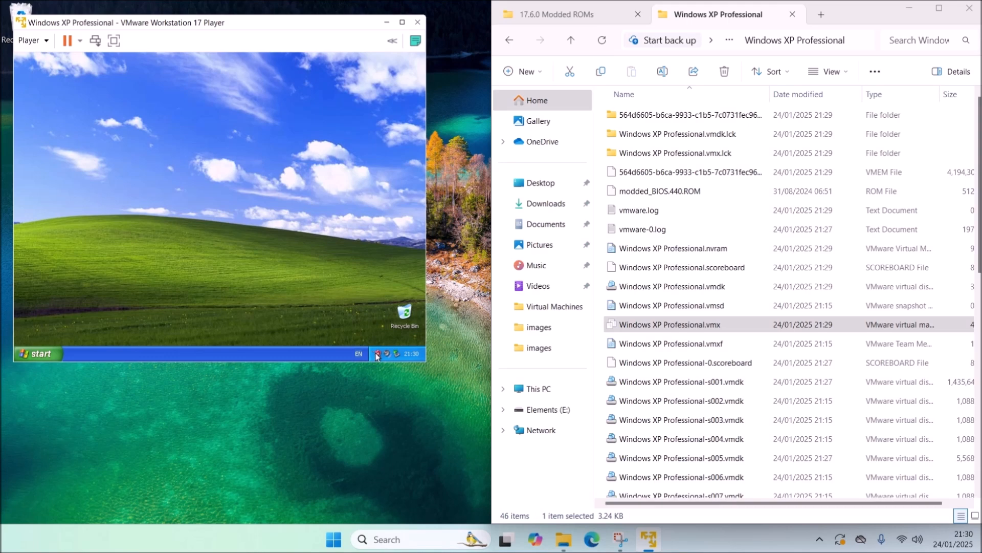
- Turn off the Windows Security Center alerts for Automatic Updates and Virus Protection in the virtual machine, and close Security Center
left_click(376, 354)
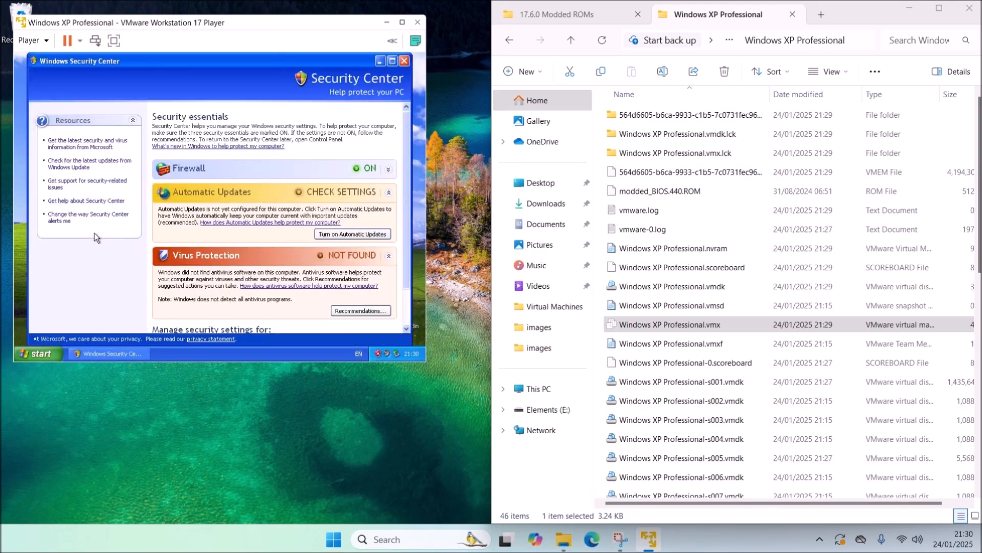
left_click(113, 216)
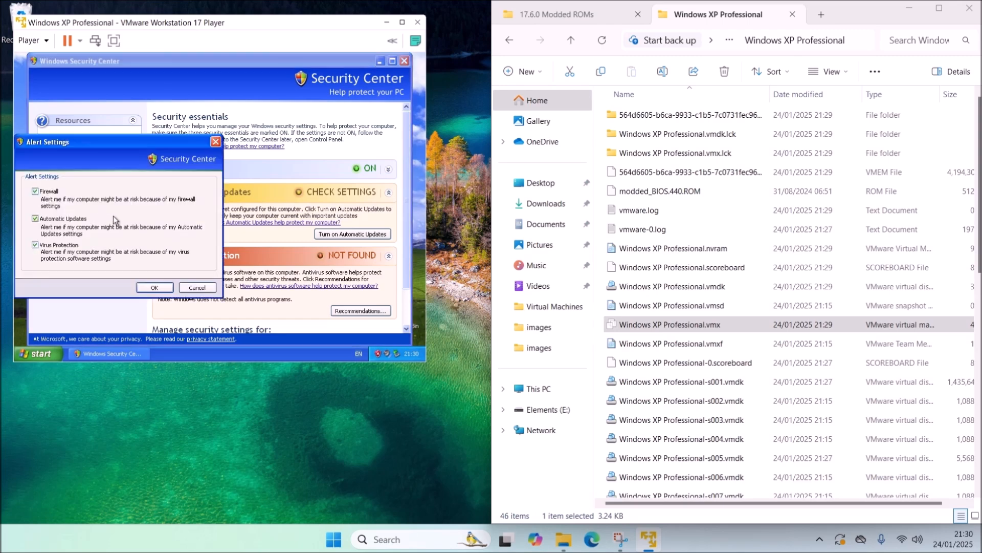
left_click(69, 219)
left_click(63, 246)
left_click(154, 287)
left_click(404, 61)
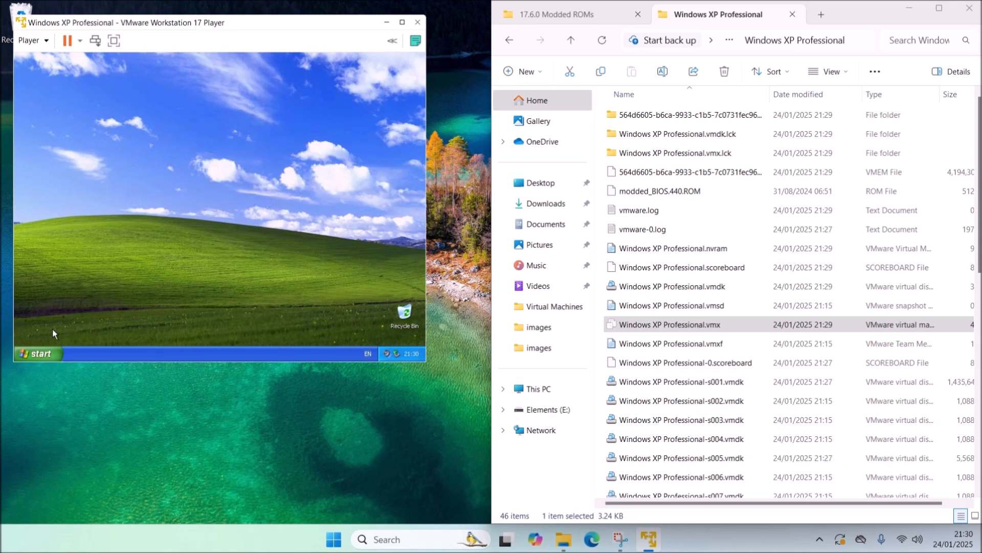
- Mount wsusoffline-wxp-enu.iso from the Downloads folder in the virtual machine's CD/DVD drive
left_click(32, 352)
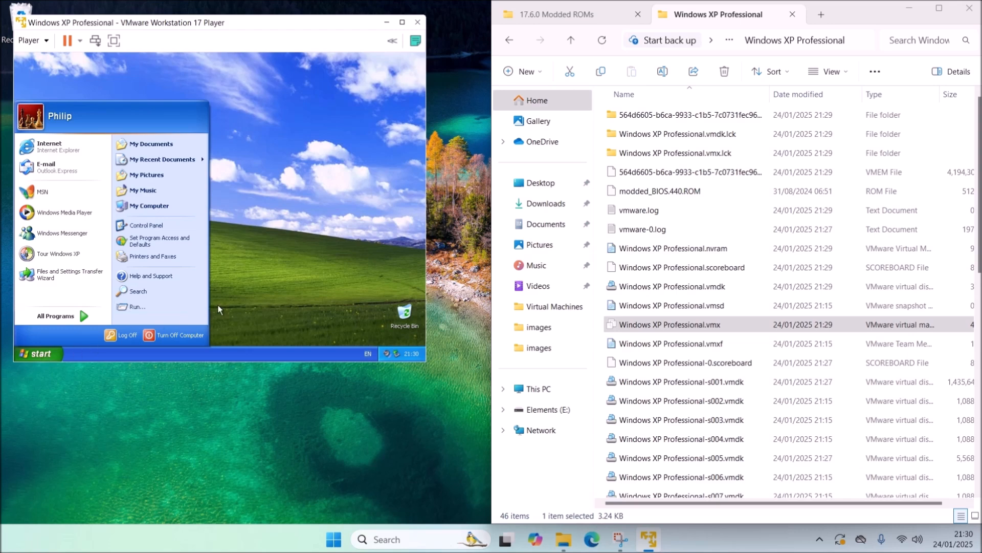
left_click(280, 205)
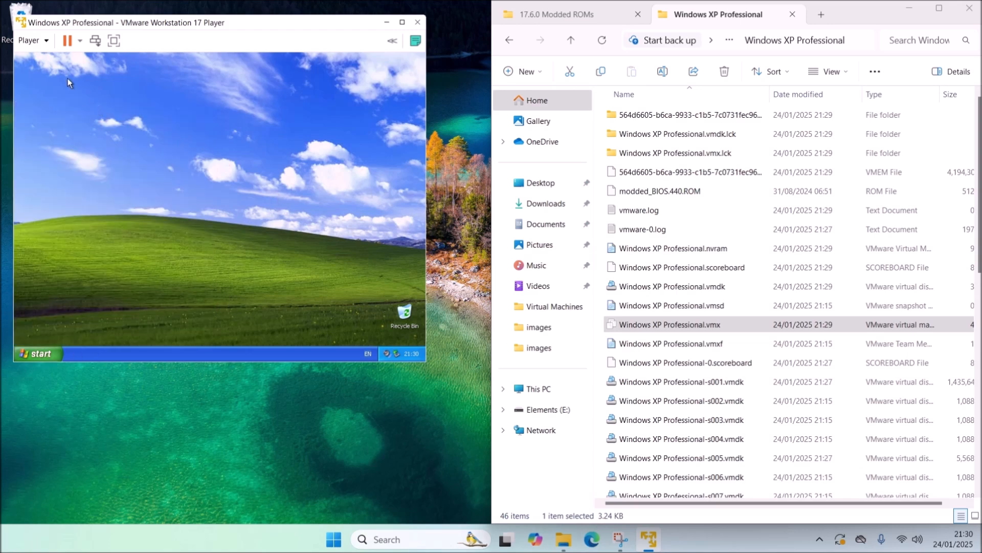
left_click(31, 40)
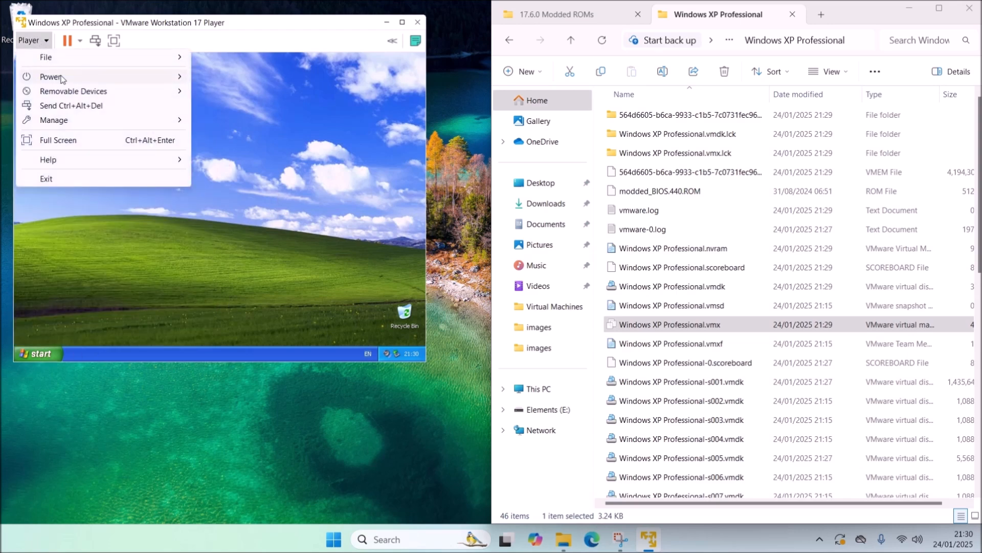
mouse_move(95, 92)
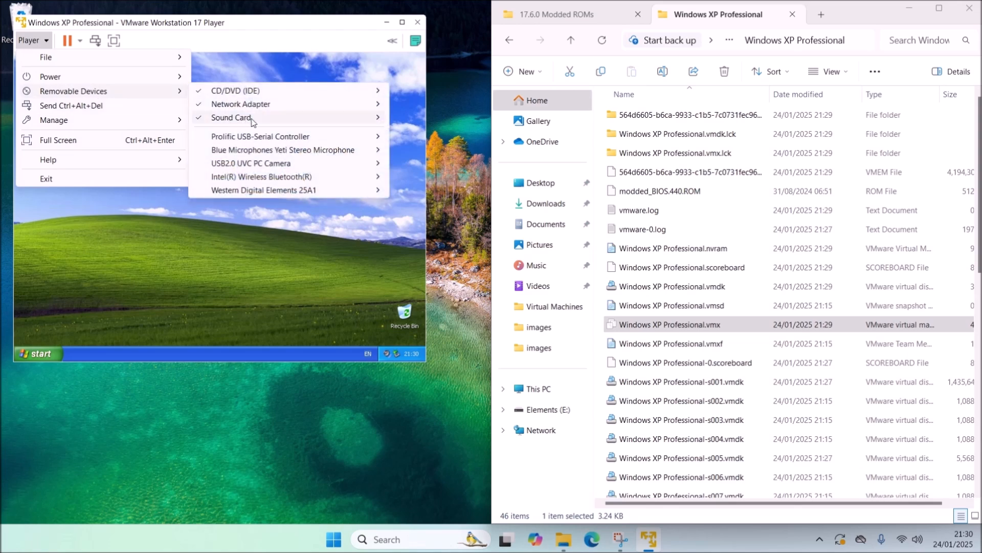
mouse_move(324, 93)
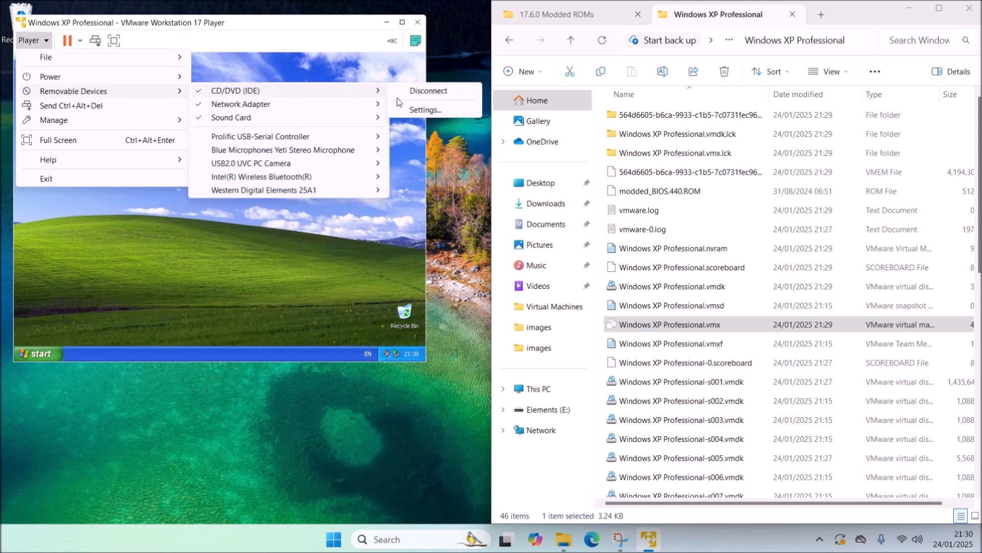
left_click(421, 110)
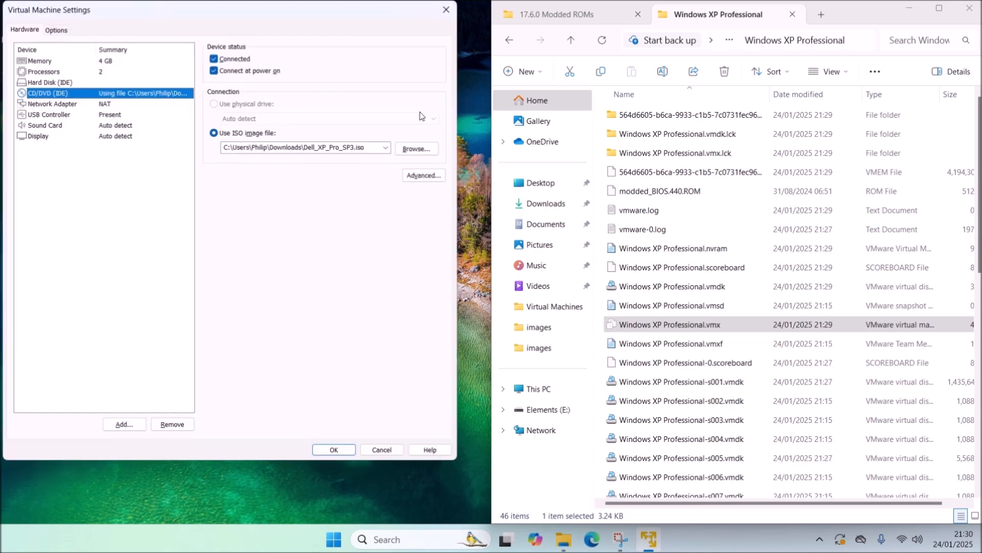
left_click(439, 149)
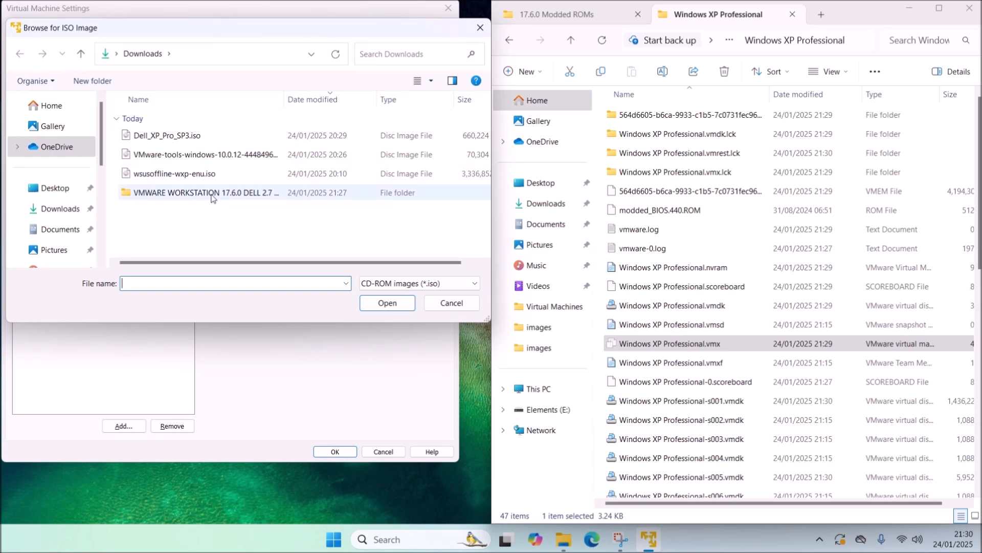
left_click(177, 176)
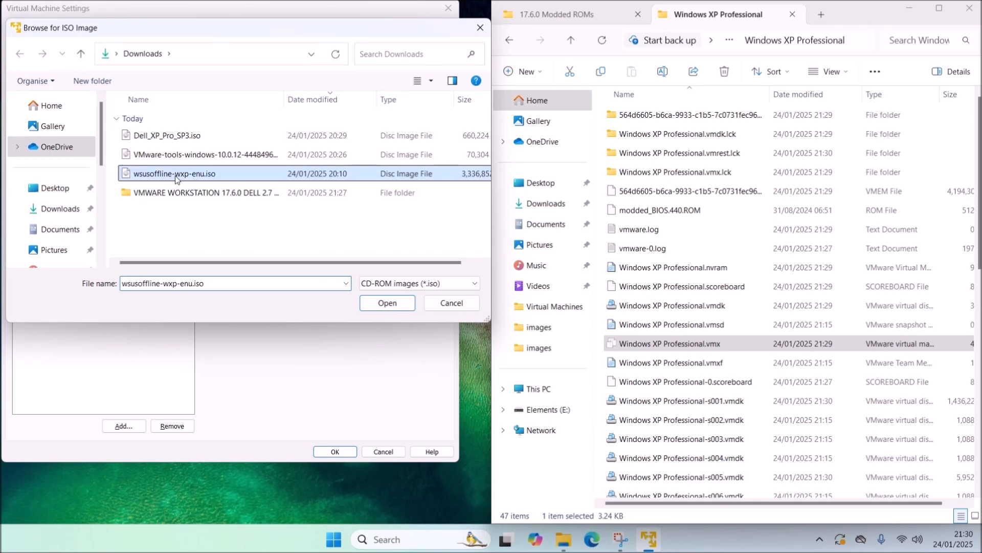
double_click(252, 176)
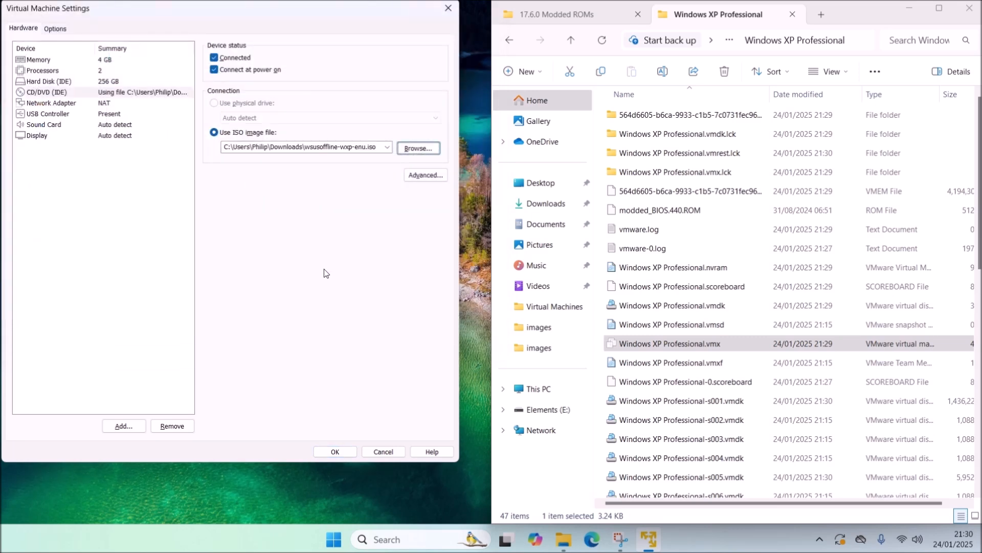
left_click(335, 451)
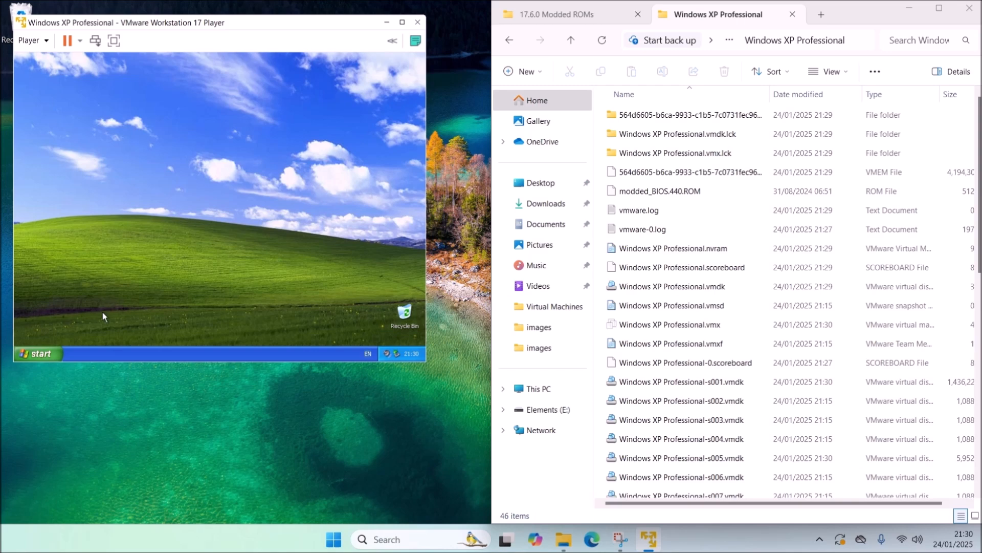
- Start the WSUS Offline Update installation with Silverlight, .NET Framework 3.5 SP1, .NET Framework 4.x, PowerShell 2.0, and automatic reboot and recall enabled
left_click(50, 346)
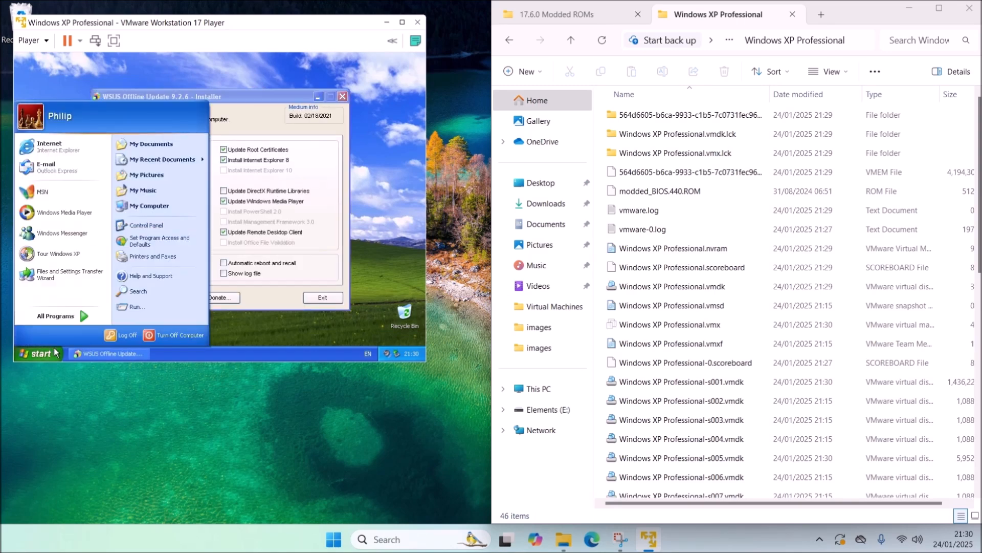
left_click(57, 353)
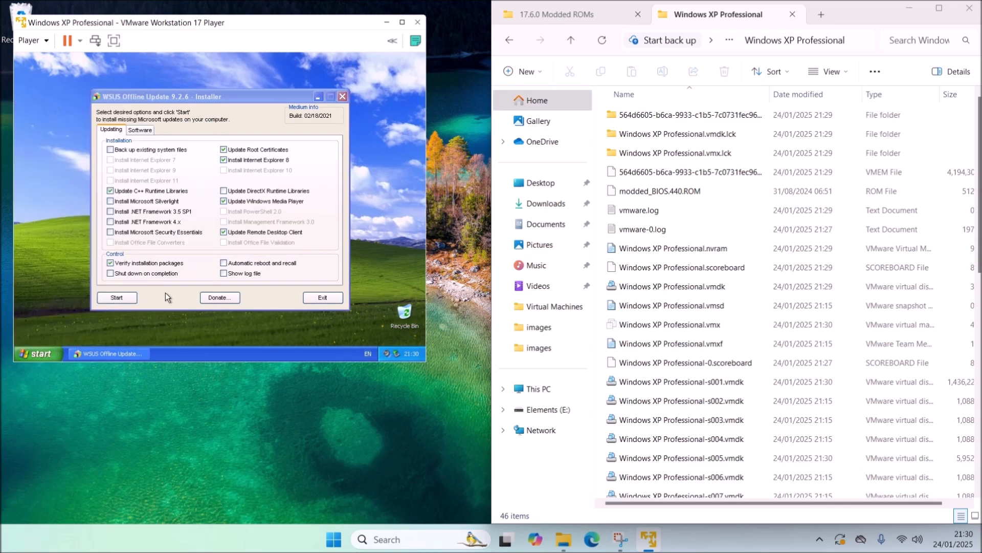
left_click(176, 201)
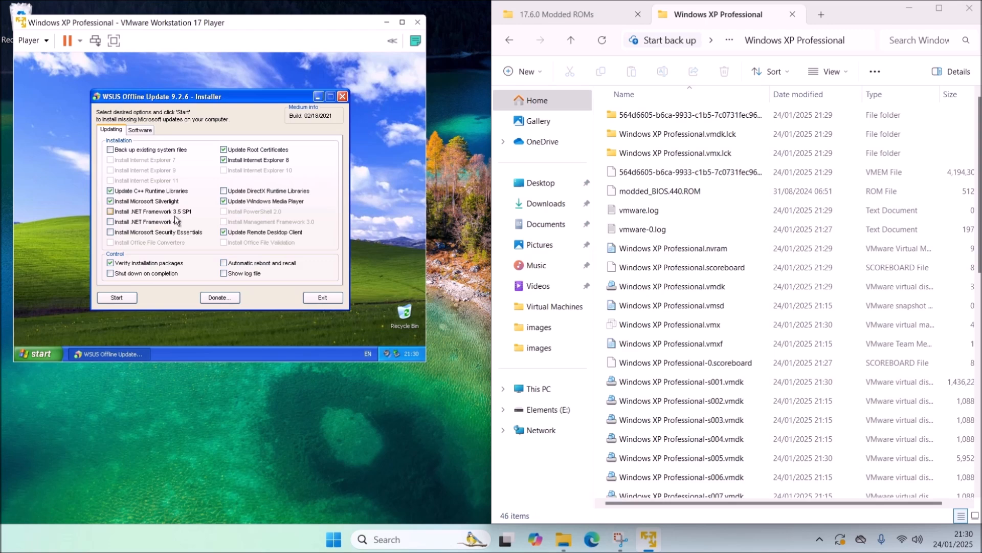
left_click(174, 212)
left_click(170, 224)
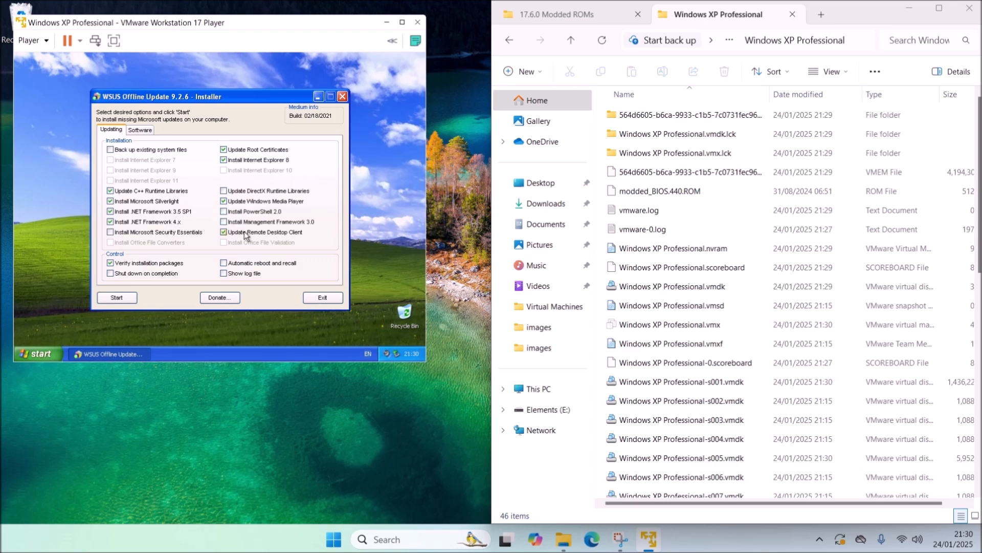
left_click(266, 212)
left_click(241, 263)
left_click(133, 298)
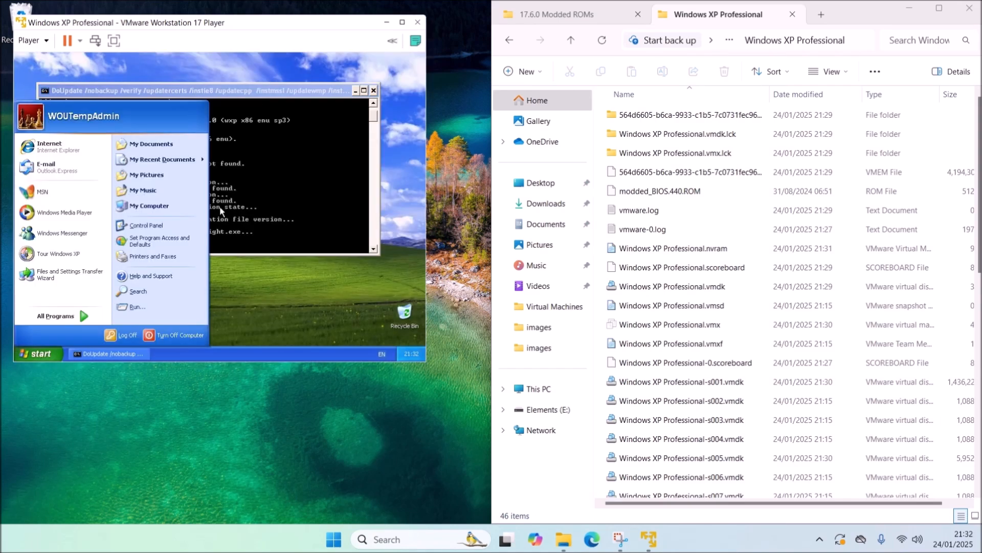
left_click(193, 64)
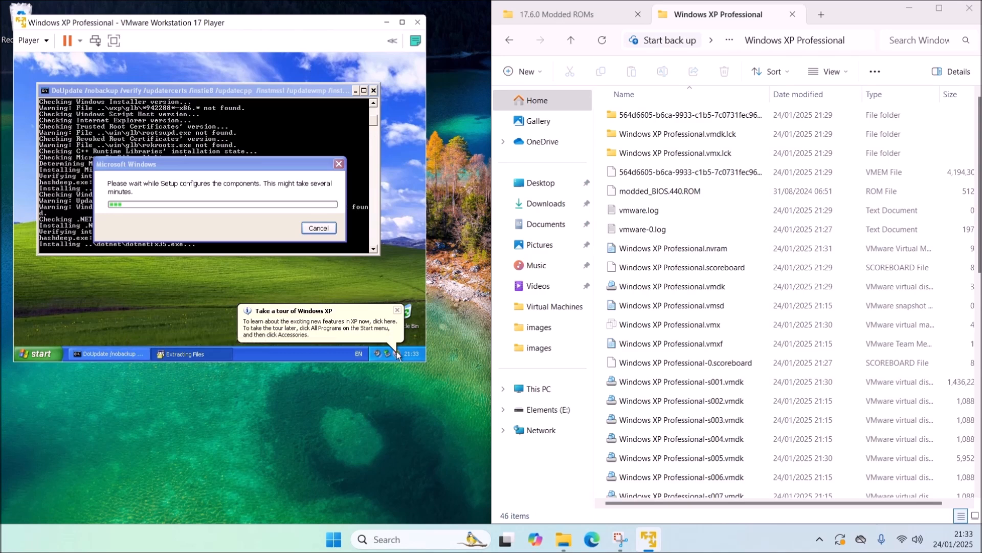
left_click(290, 311)
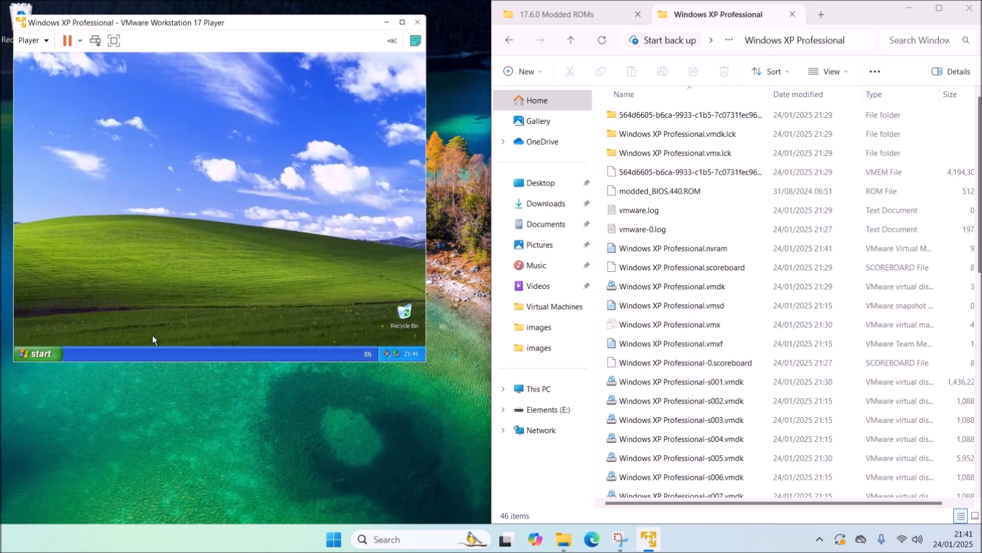
- Review the installed programs in the virtual machine's Add or Remove Programs, and close it together with Control Panel
left_click(51, 350)
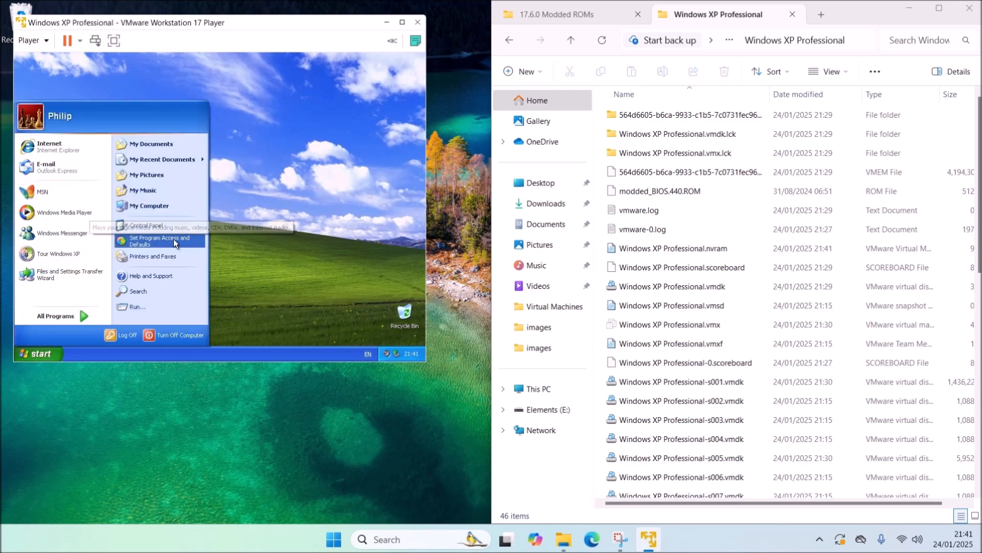
left_click(182, 225)
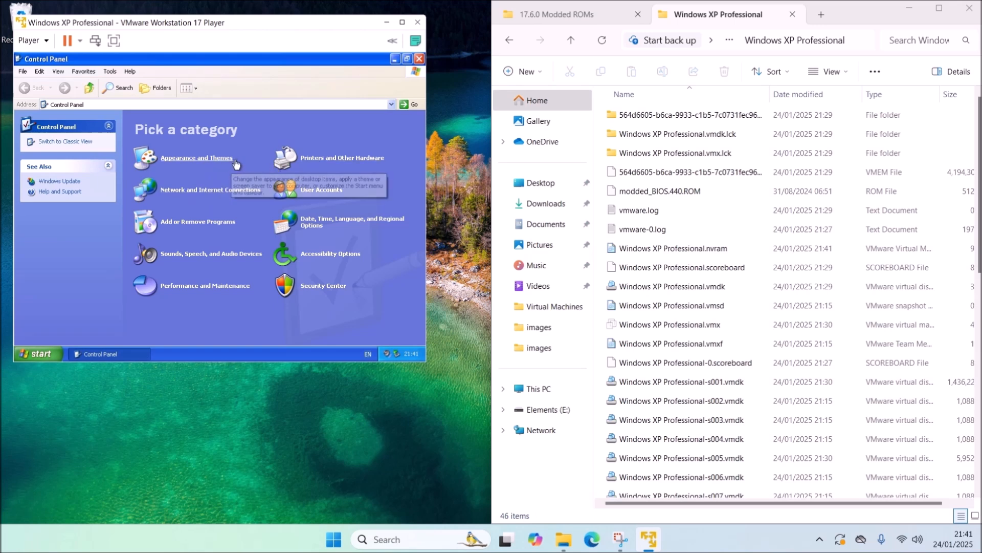
left_click(219, 221)
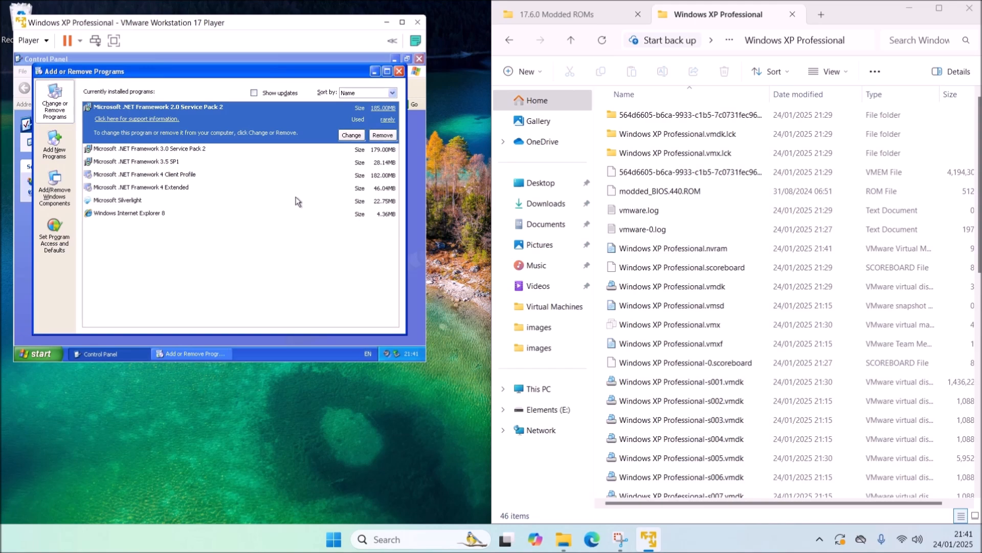
left_click(399, 71)
left_click(419, 59)
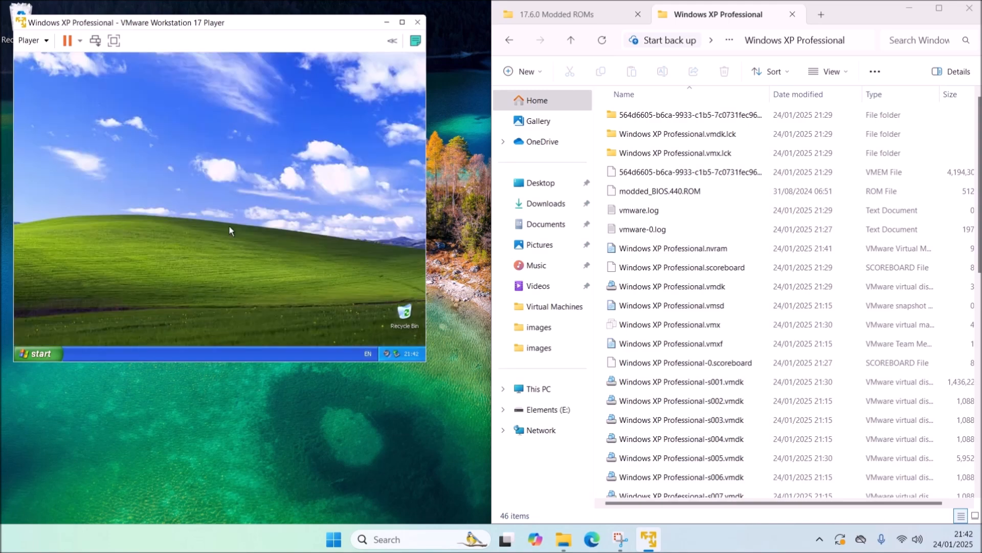
- Launch Windows Media Player in the virtual machine to check it, and close it again
left_click(38, 353)
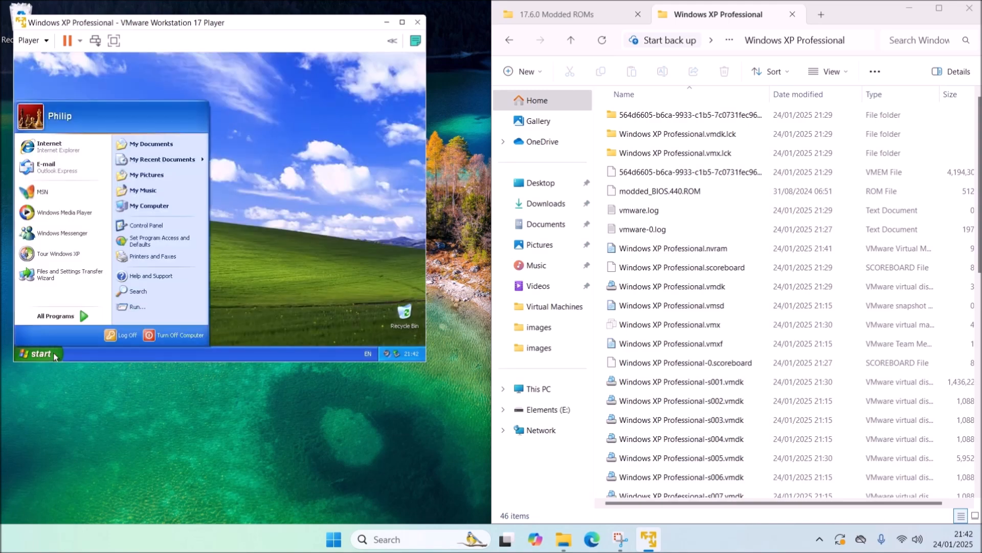
left_click(84, 217)
left_click(367, 99)
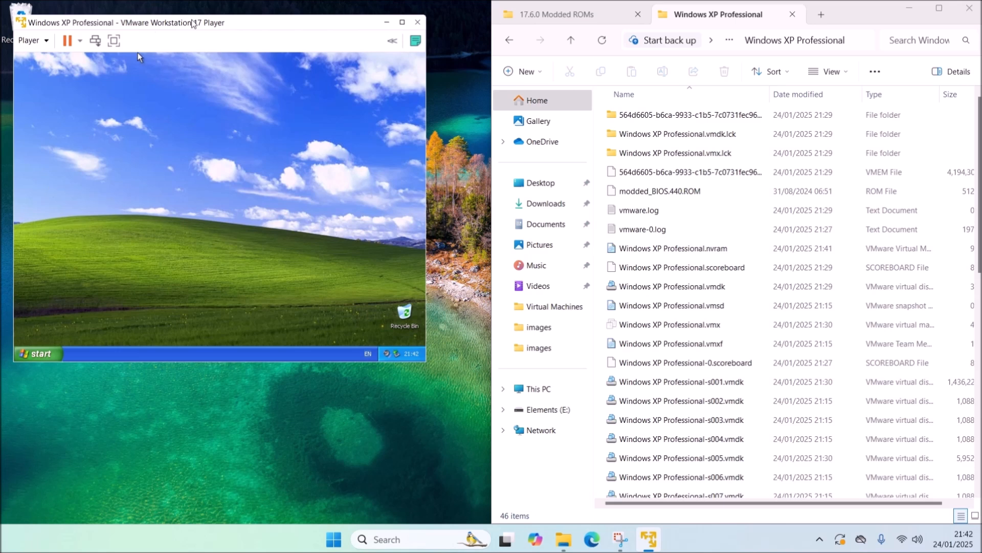
- Mount VMware-tools-windows-10.0.12-4448496.iso from the Downloads folder in the virtual machine's CD/DVD drive
left_click(39, 44)
mouse_move(106, 93)
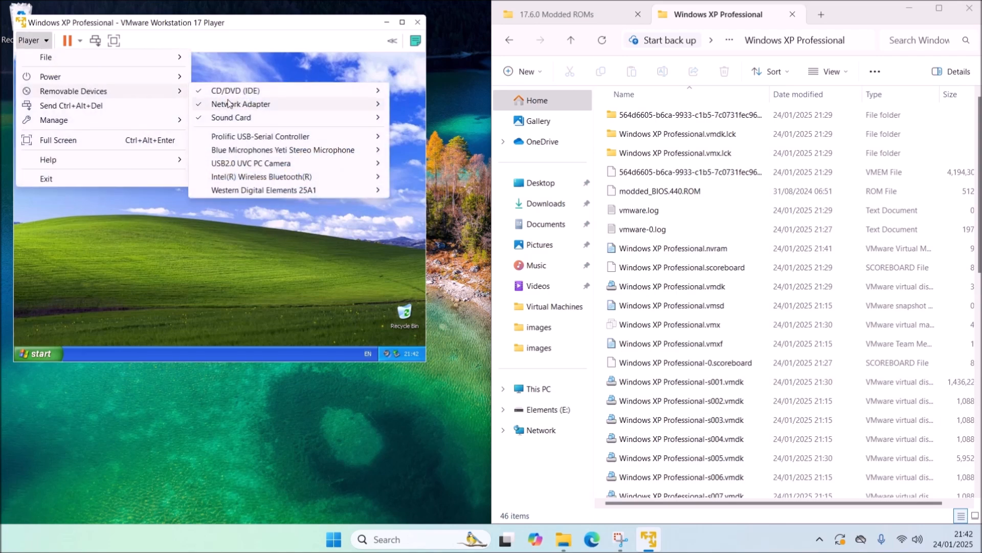
mouse_move(310, 108)
mouse_move(344, 93)
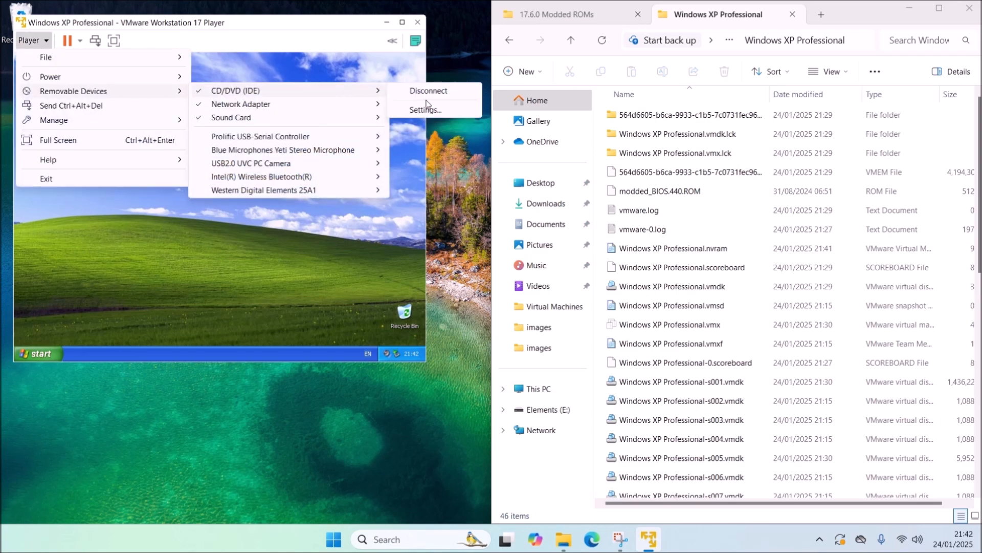
left_click(435, 122)
left_click(412, 149)
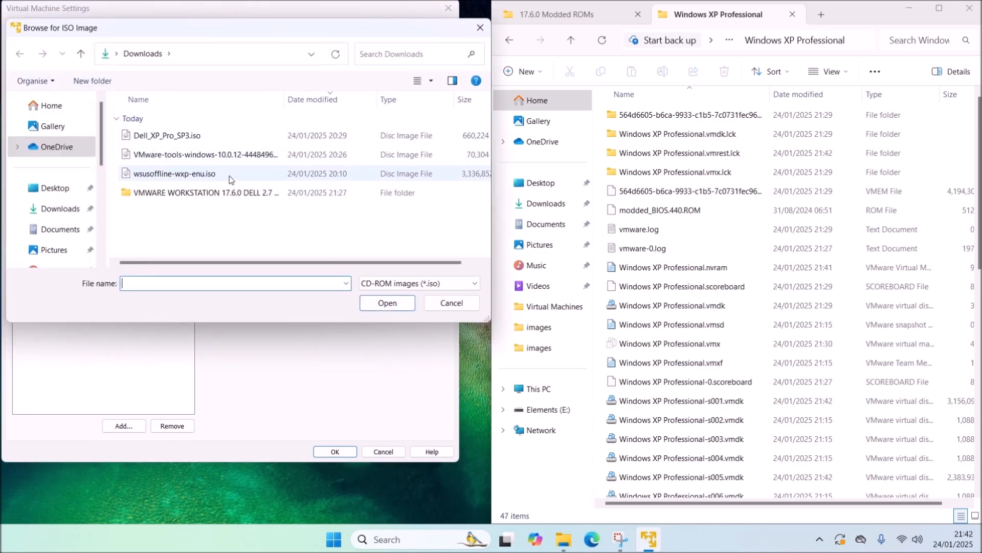
left_click(217, 156)
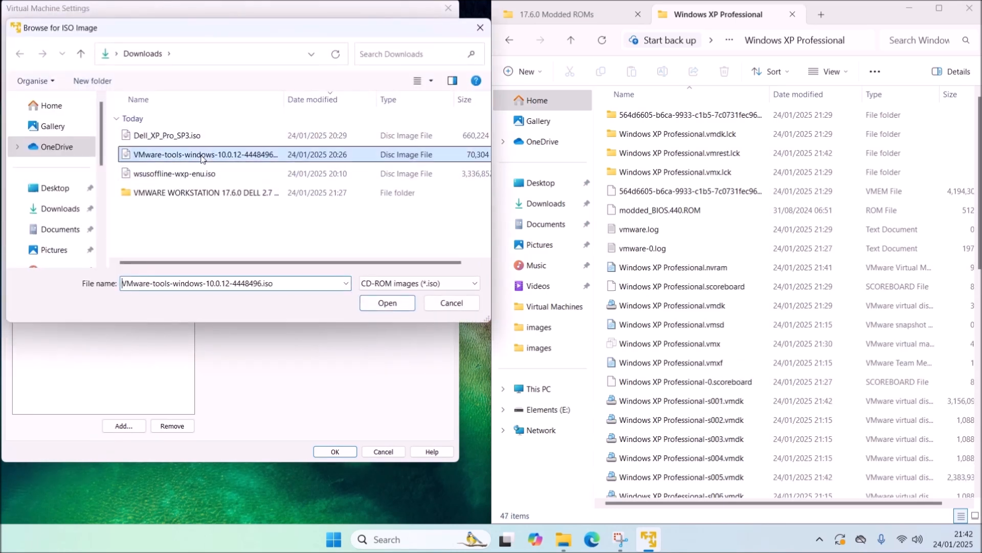
double_click(239, 159)
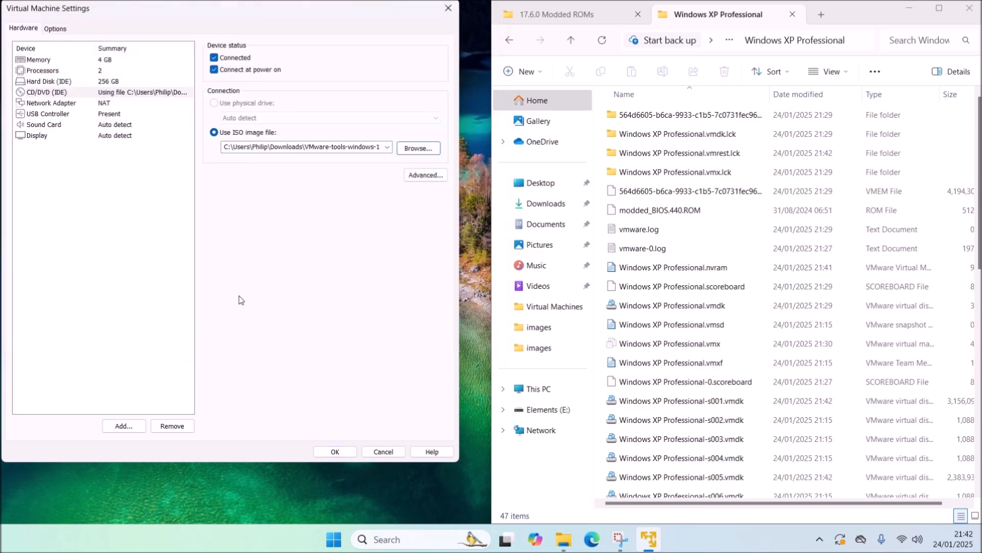
left_click(340, 446)
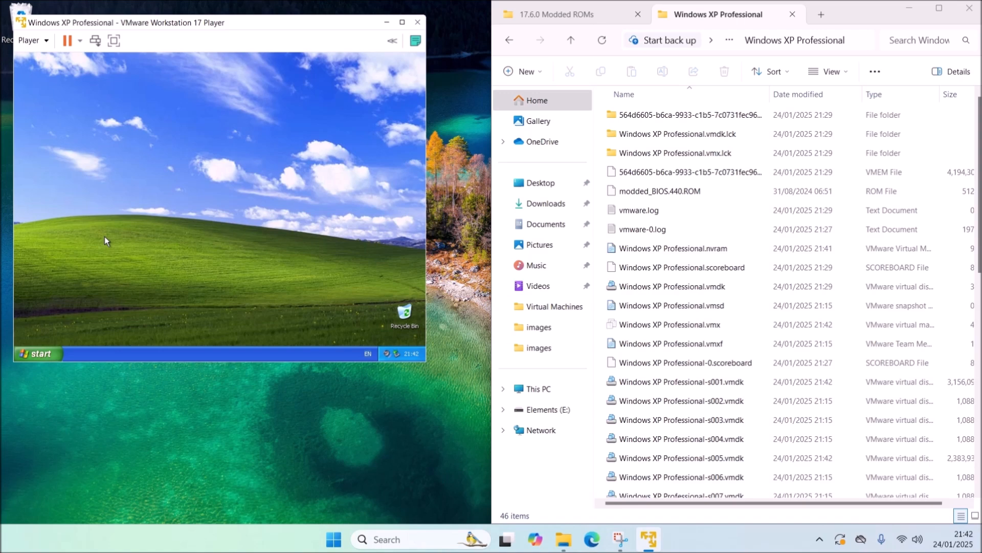
- Start the VMware Tools installer from the virtual machine's CD drive with AutoPlay, and dismiss the duplicate setup instance
left_click(55, 354)
left_click(177, 220)
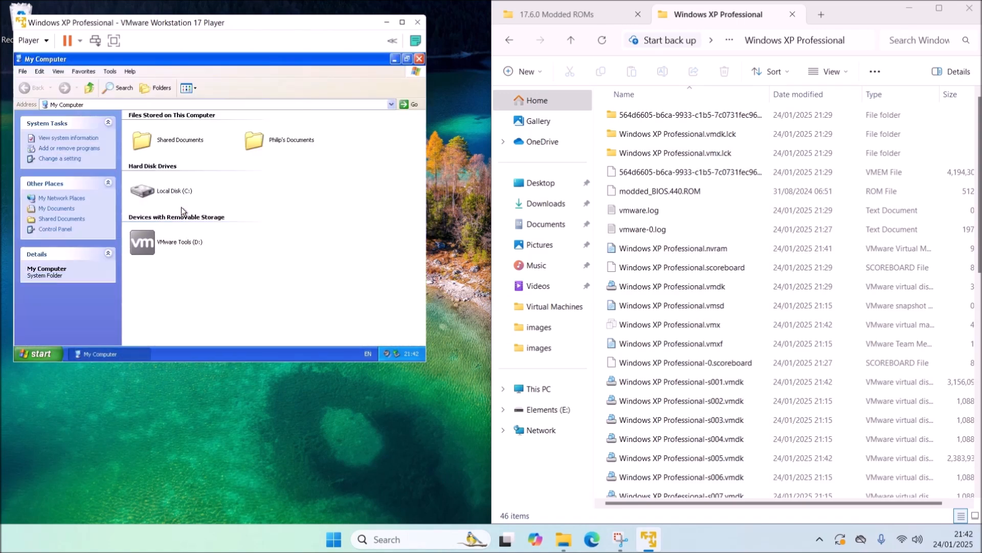
left_click(157, 244)
right_click(177, 244)
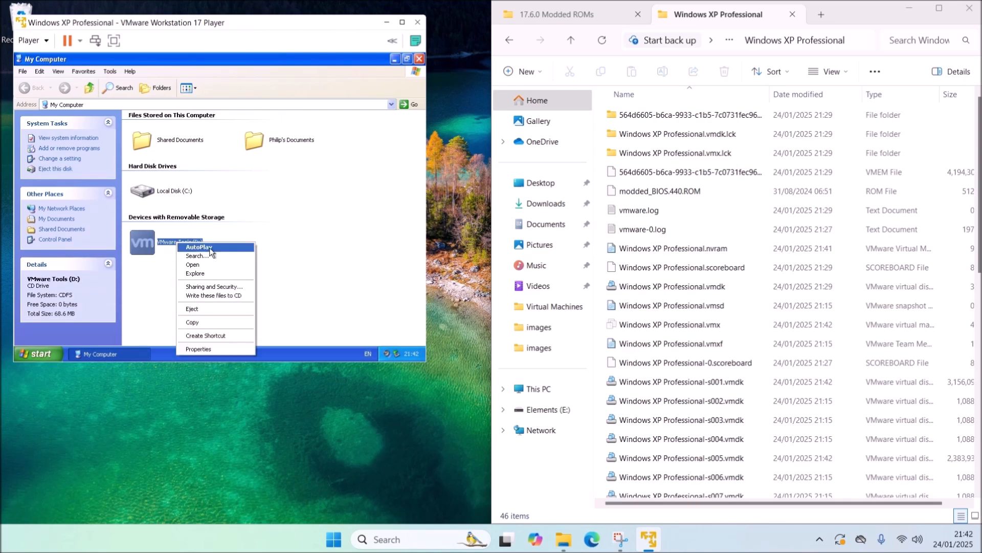
left_click(208, 250)
left_click(420, 59)
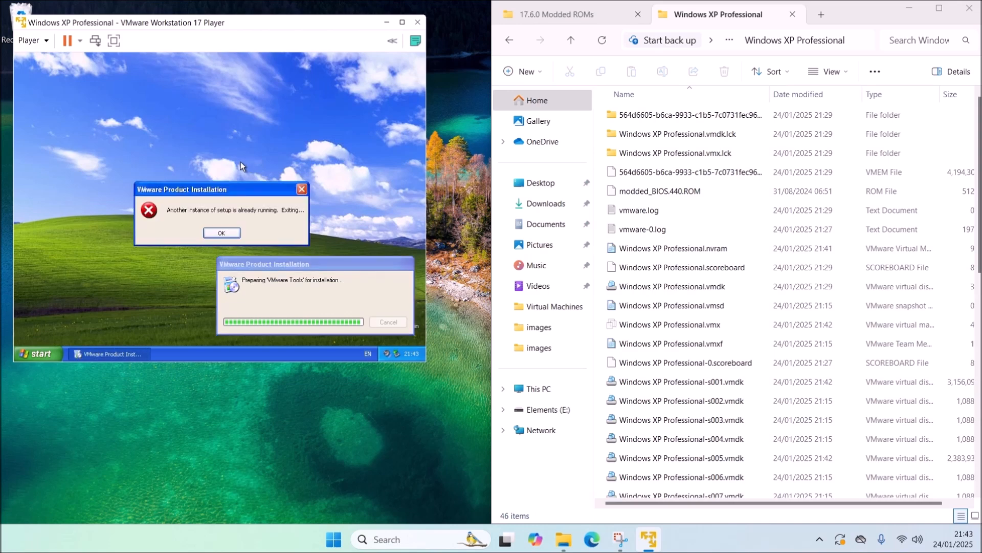
left_click(223, 232)
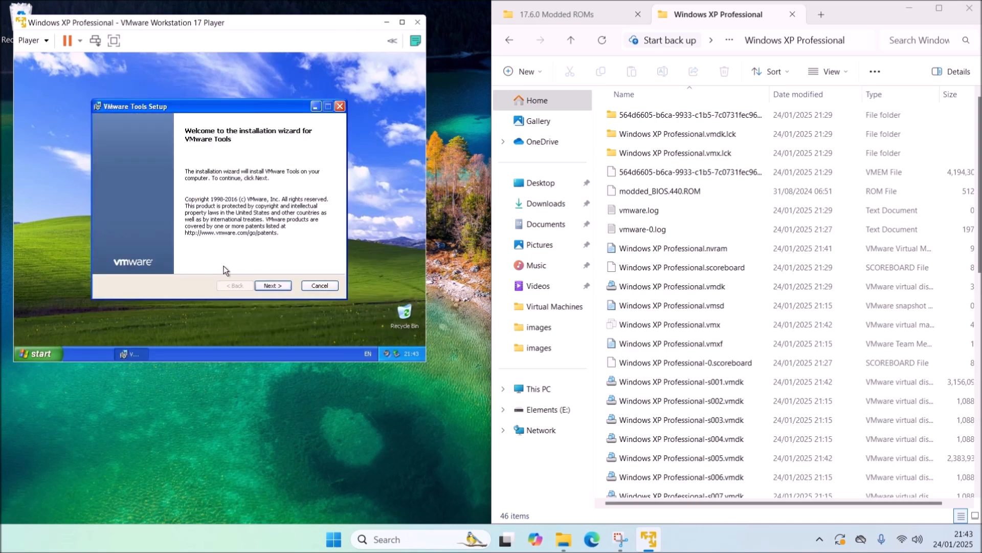
- Install VMware Tools through the setup wizard and restart the virtual machine
left_click(272, 285)
left_click(272, 286)
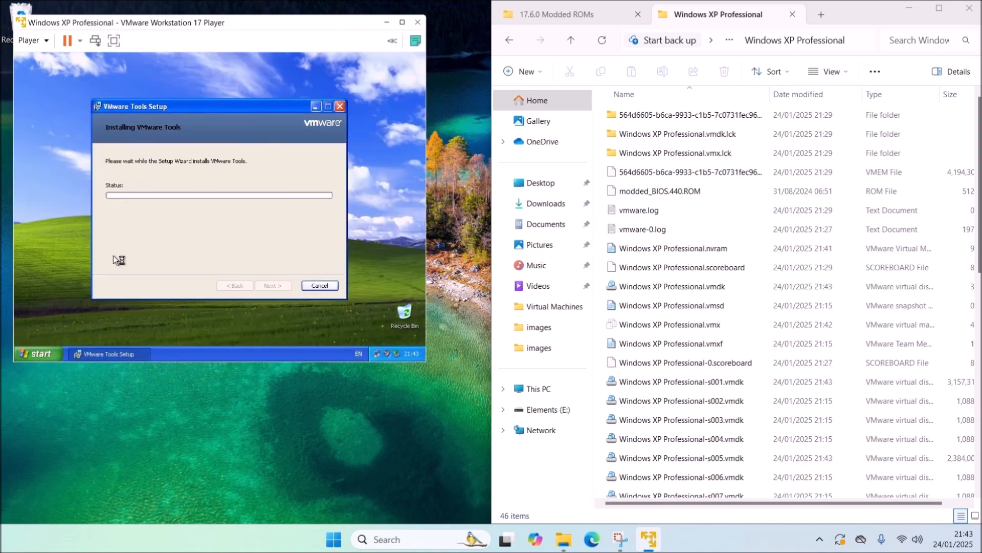
left_click(273, 285)
left_click(185, 231)
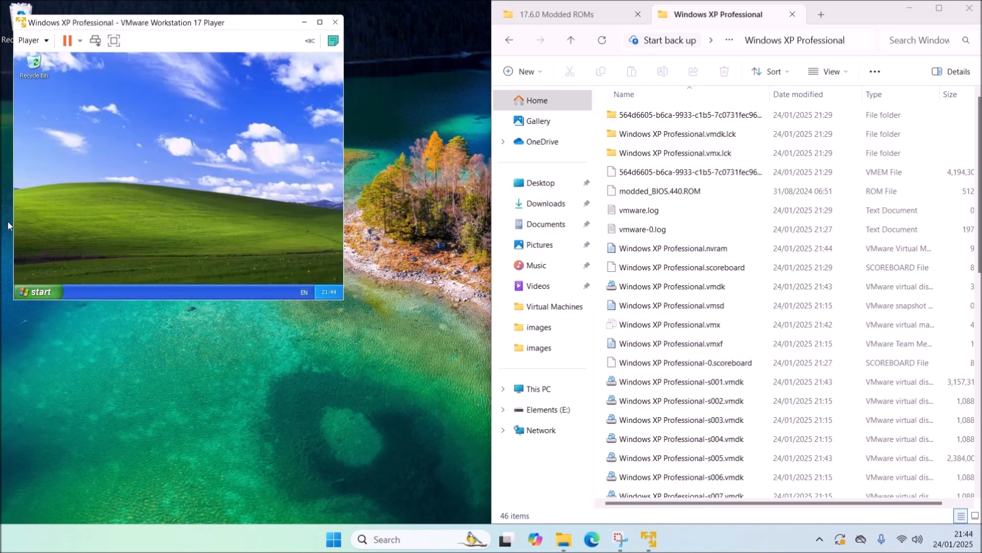
- Reposition the virtual machine window and let Windows XP automatically correct its screen resolution and color depth
left_click_drag(153, 27, 135, 14)
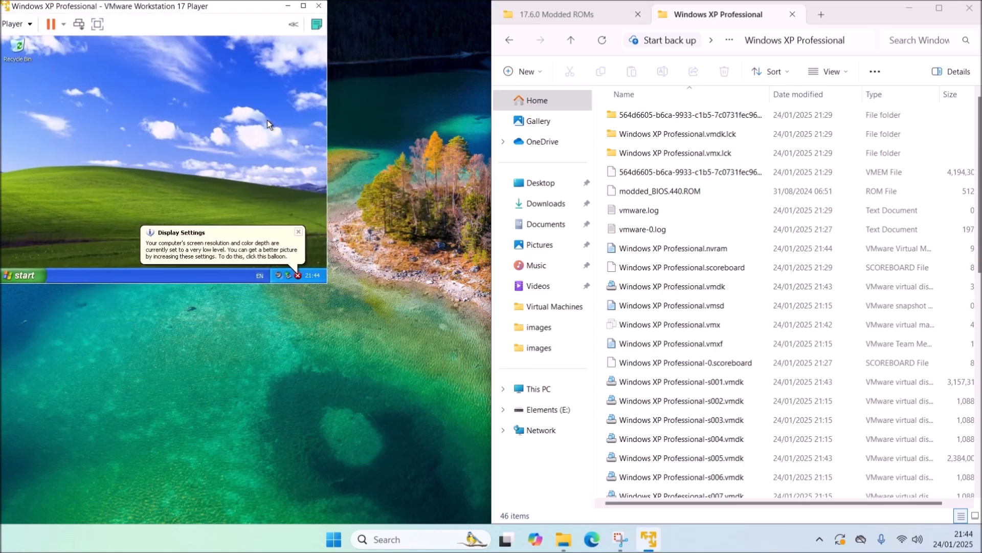
left_click_drag(215, 11, 3, 2)
left_click(303, 5)
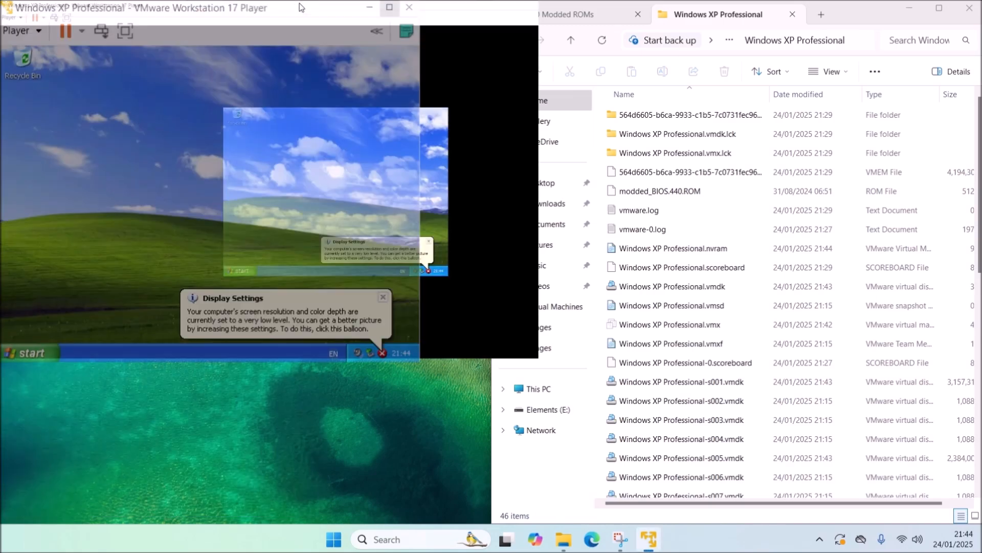
left_click_drag(371, 12, 302, 136)
left_click(401, 386)
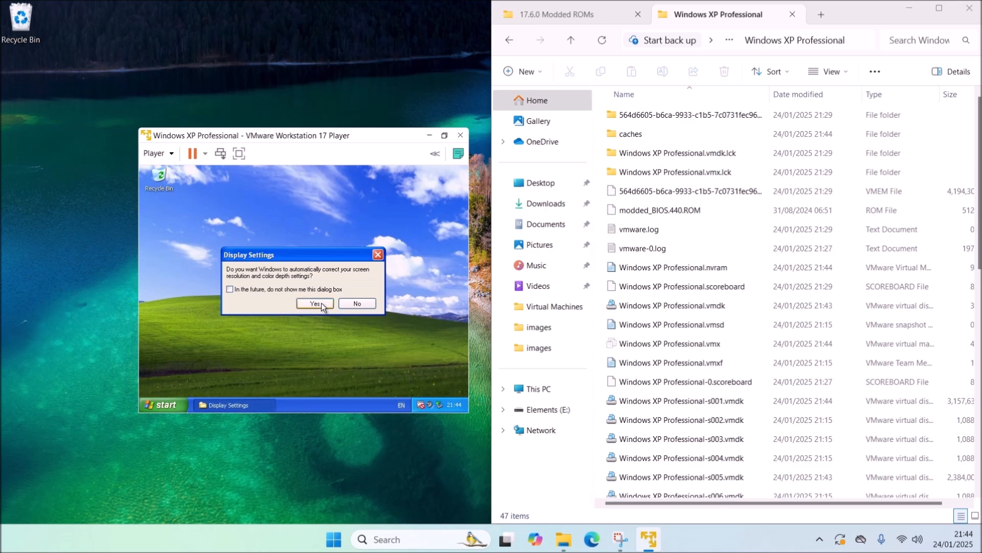
left_click(316, 304)
left_click(269, 245)
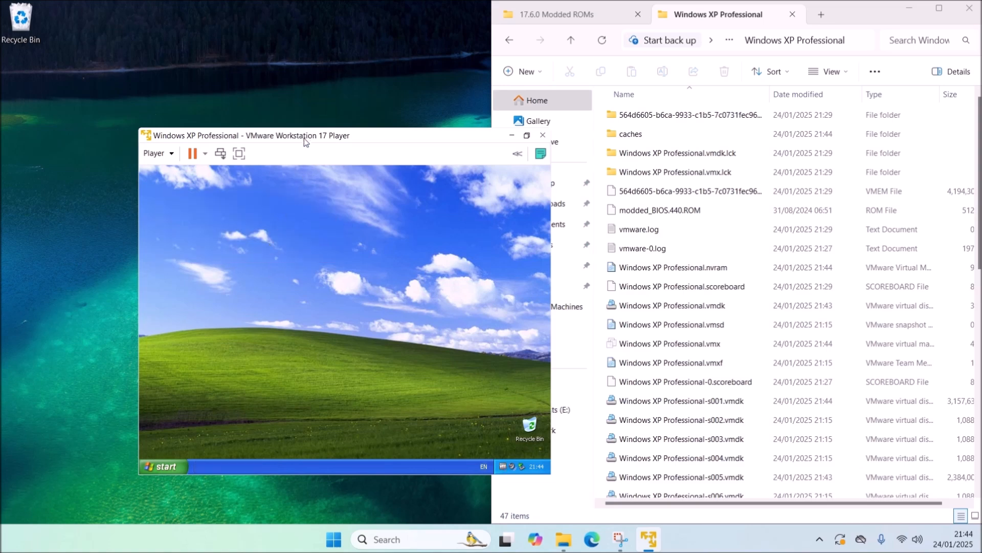
- Snap the virtual machine window to the left half of the host screen and move Recycle Bin to the XP desktop's lower-right corner
key("super+Left")
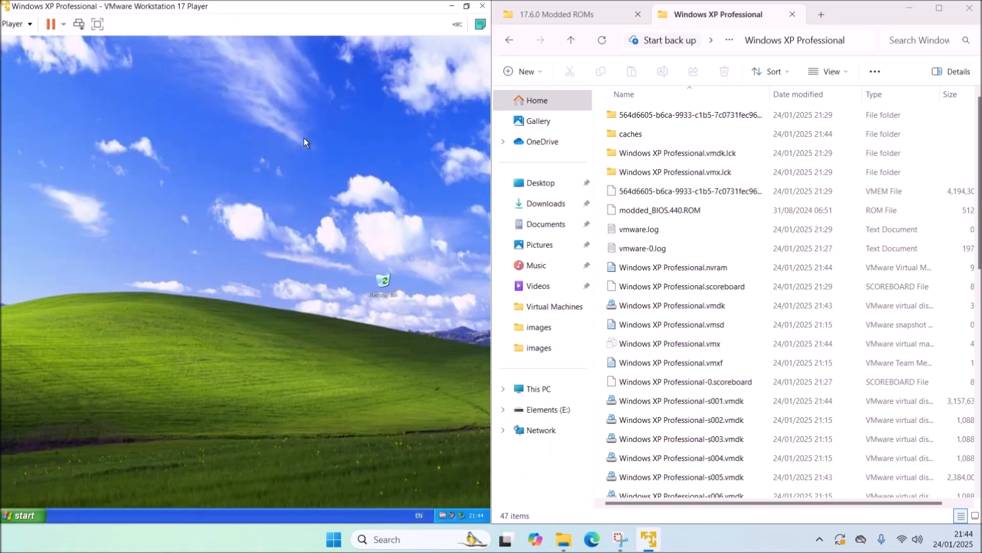
left_click_drag(385, 285, 472, 481)
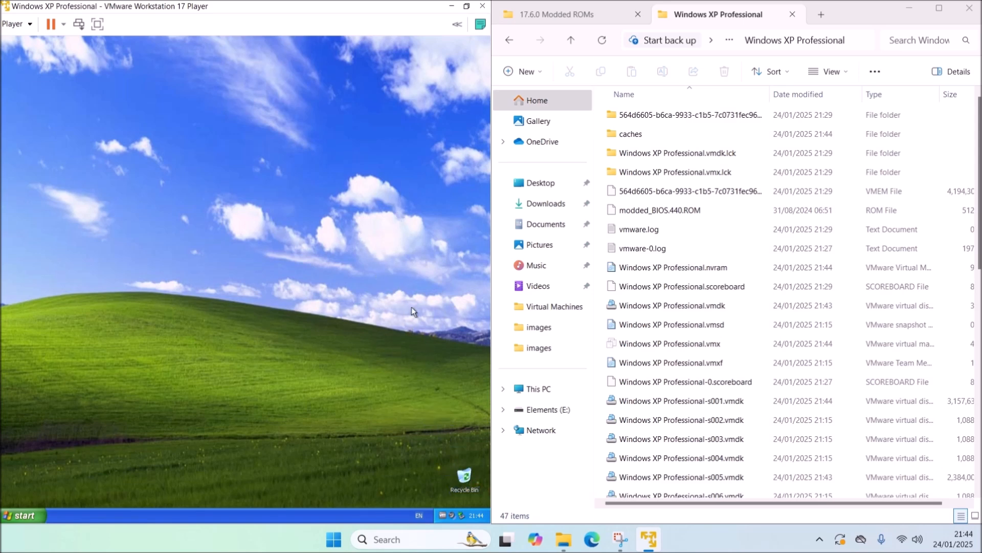
- Show the host's Downloads folder in File Explorer, and connect the Logitech USB Device to the virtual machine
left_click(556, 204)
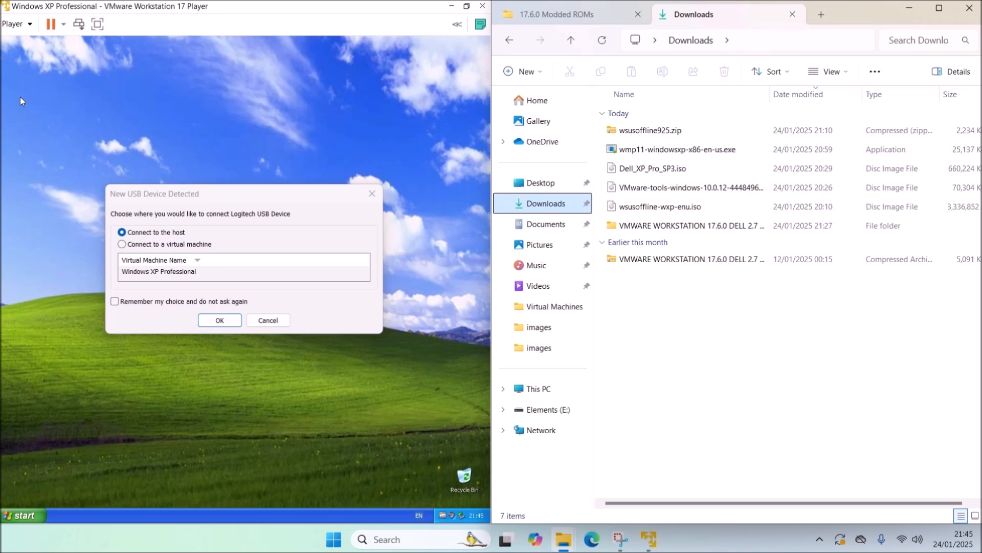
left_click(232, 325)
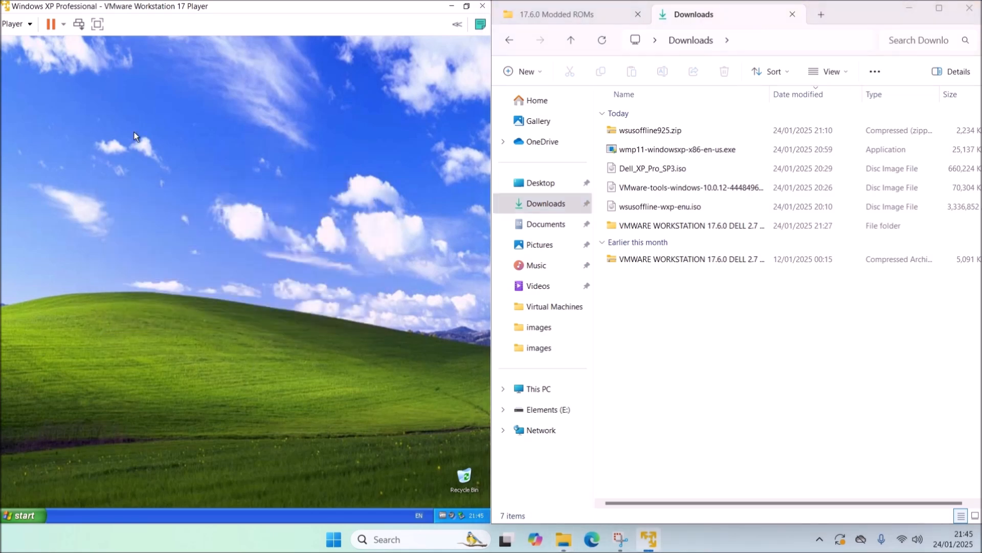
left_click(15, 24)
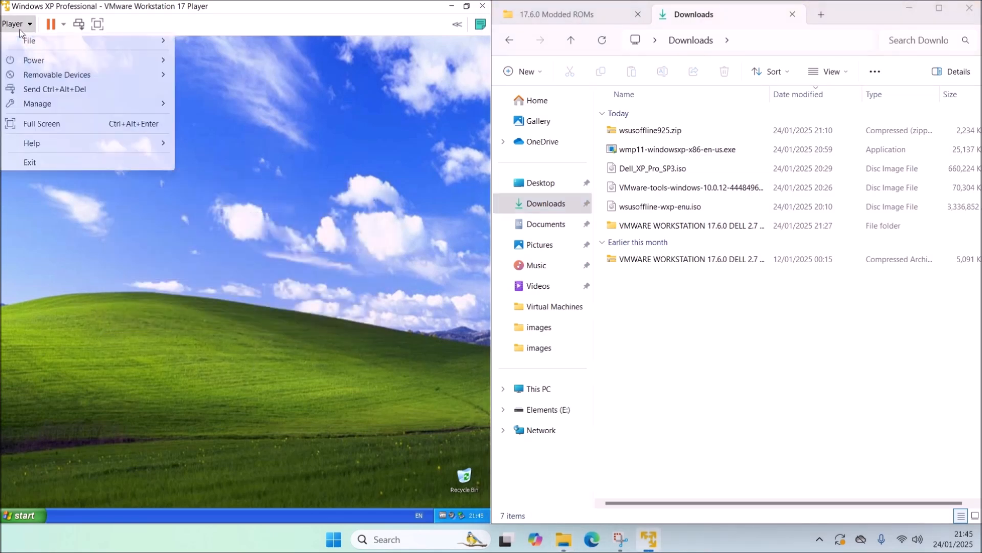
mouse_move(52, 79)
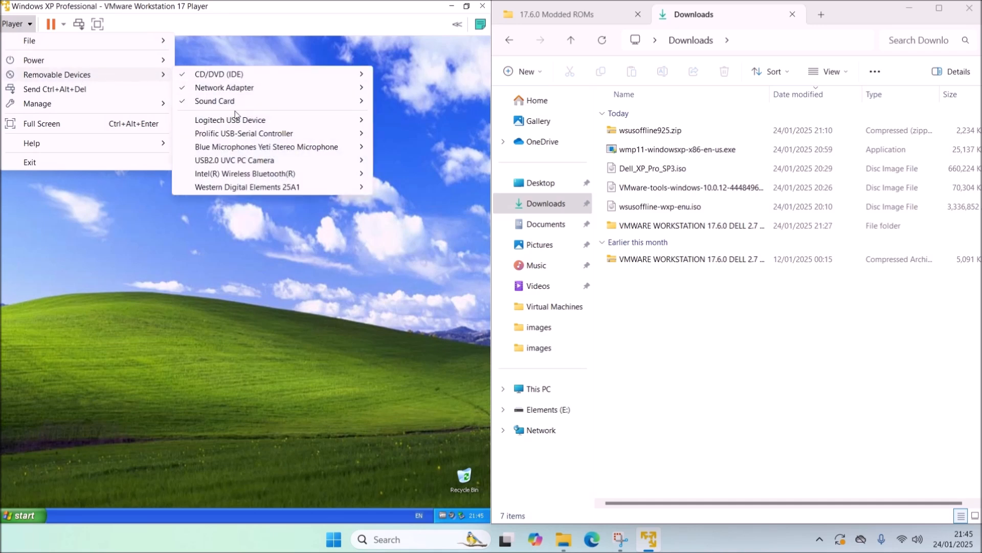
mouse_move(256, 125)
left_click(399, 122)
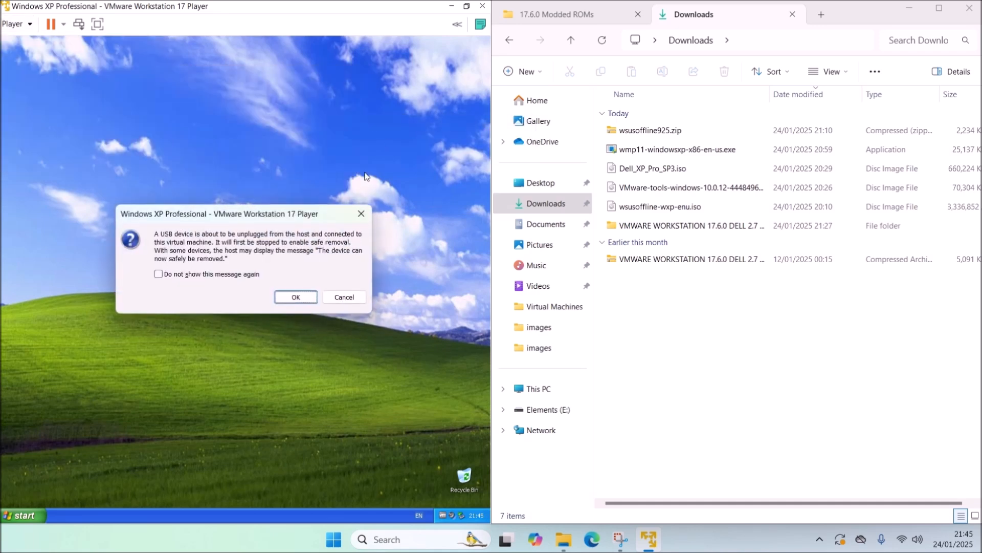
left_click(303, 300)
- Open Device Manager from the virtual machine's System Properties to check how the connected USB device is detected
left_click(19, 512)
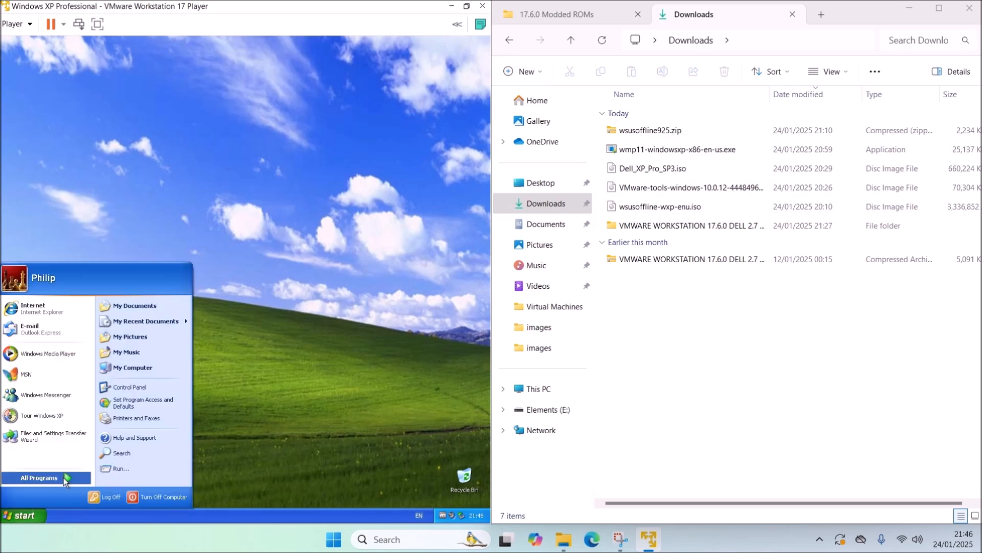
right_click(158, 371)
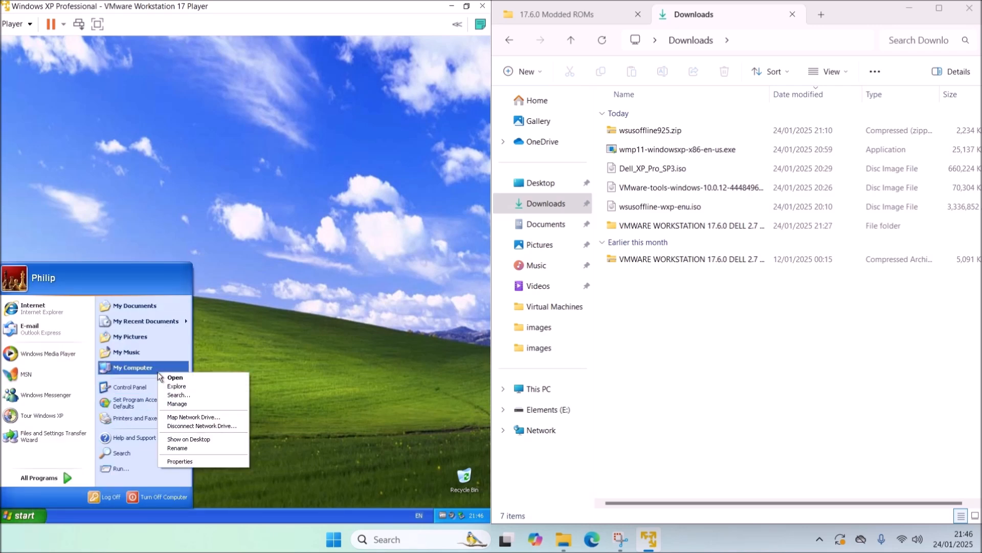
left_click(186, 459)
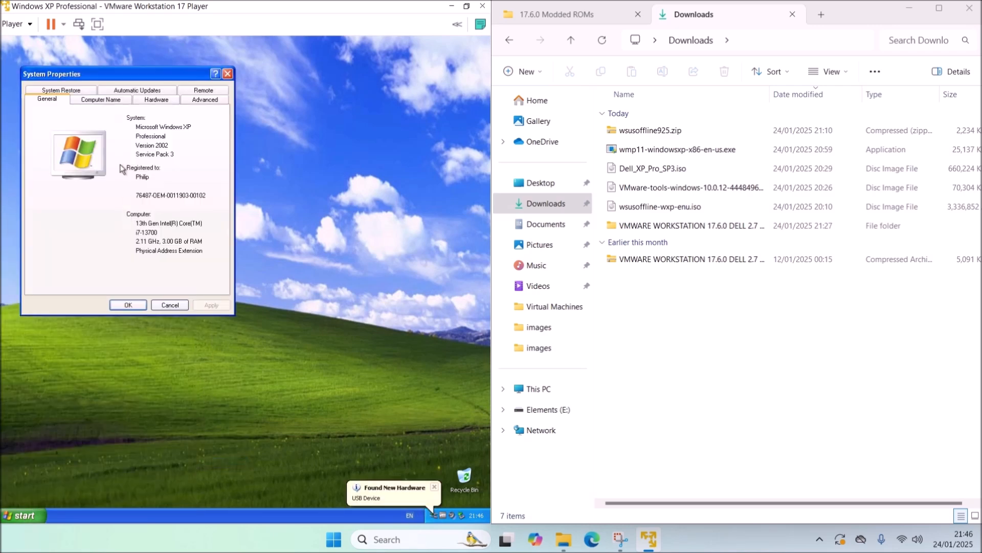
left_click(159, 99)
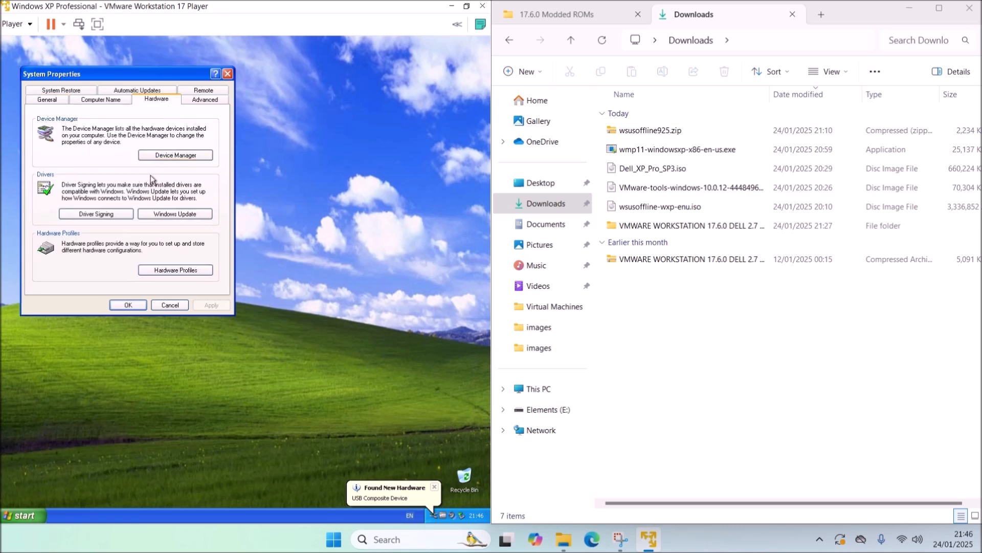
left_click(174, 154)
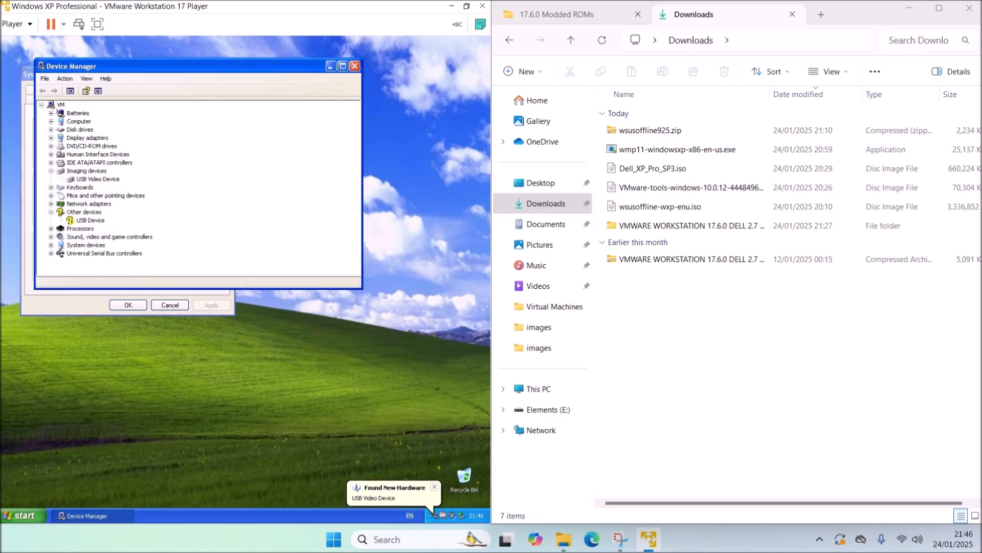
- Switch to Edge and download the Windows XP compatible Logitech Webcam Software from the QuickCam Pro 9000 support page
left_click(592, 539)
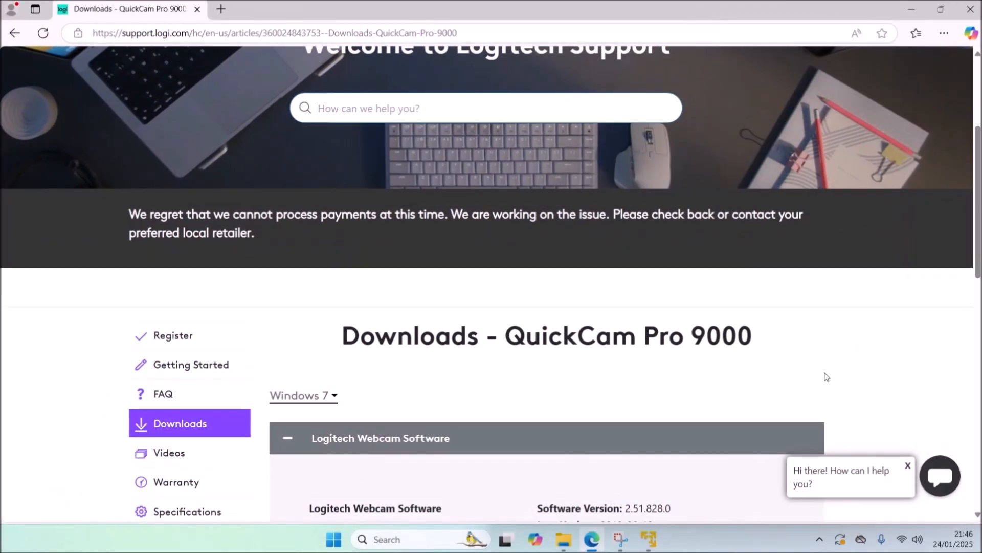
scroll(769, 362, "down", 3)
scroll(769, 361, "down", 1)
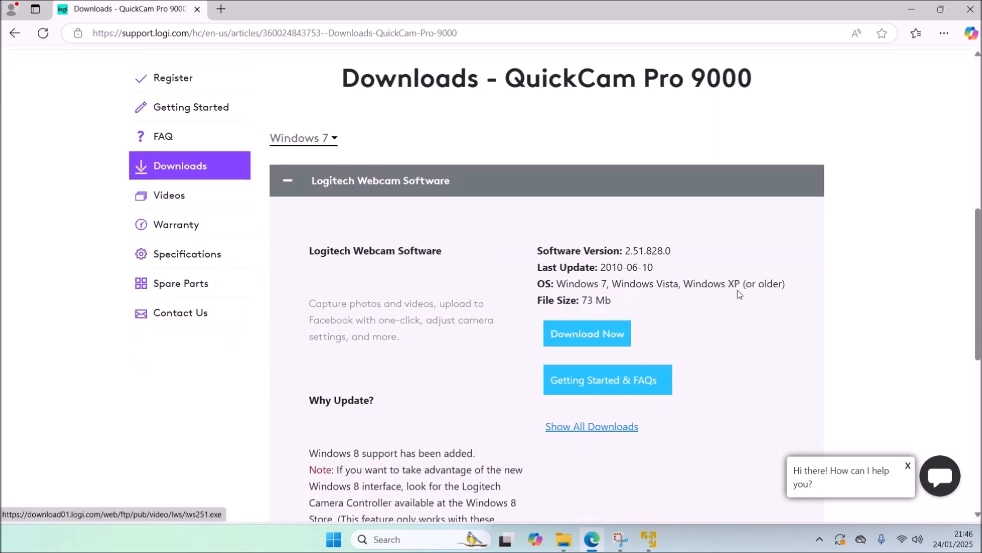
left_click_drag(684, 279, 740, 283)
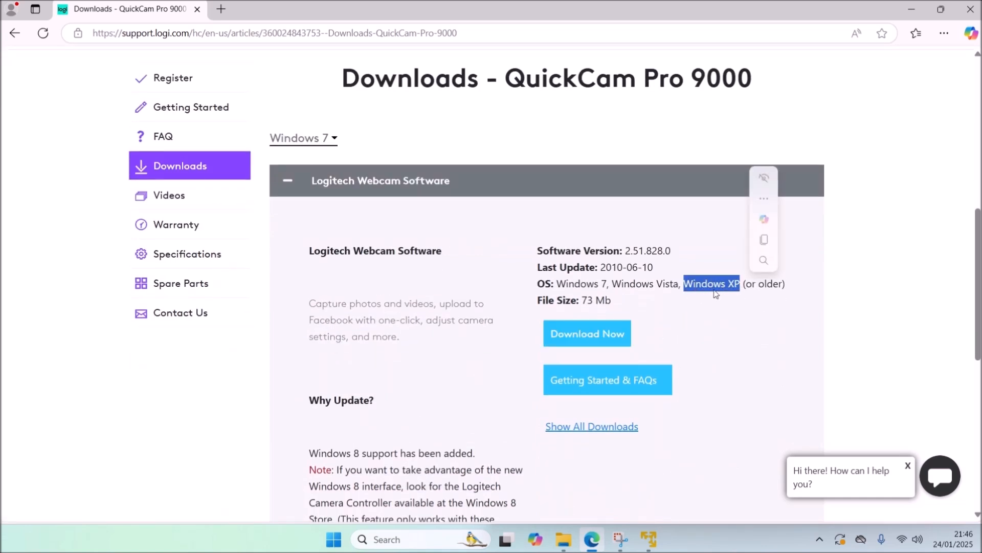
left_click(604, 331)
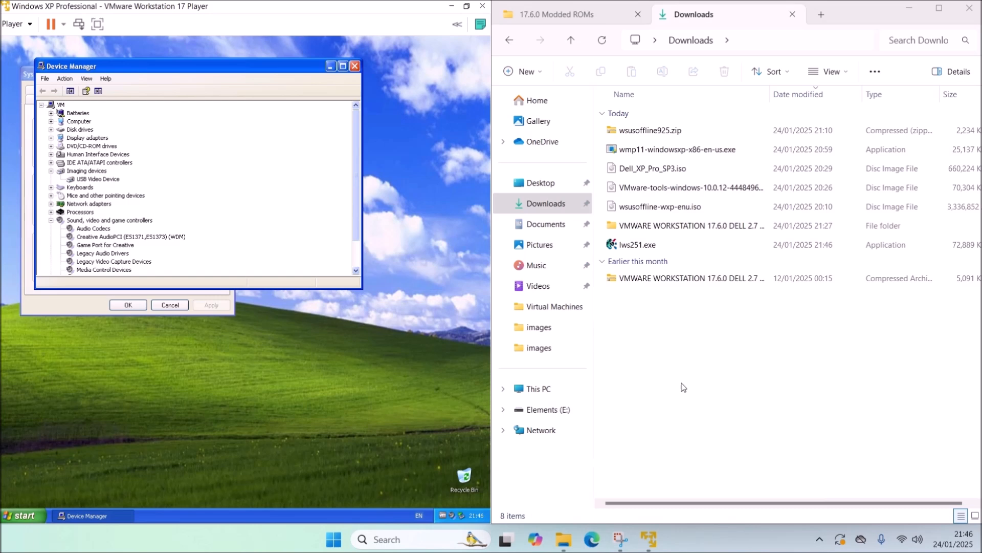
- Copy lws251.exe from the host's Downloads folder to the virtual machine's desktop and place it beside the Recycle Bin
left_click_drag(637, 245, 323, 385)
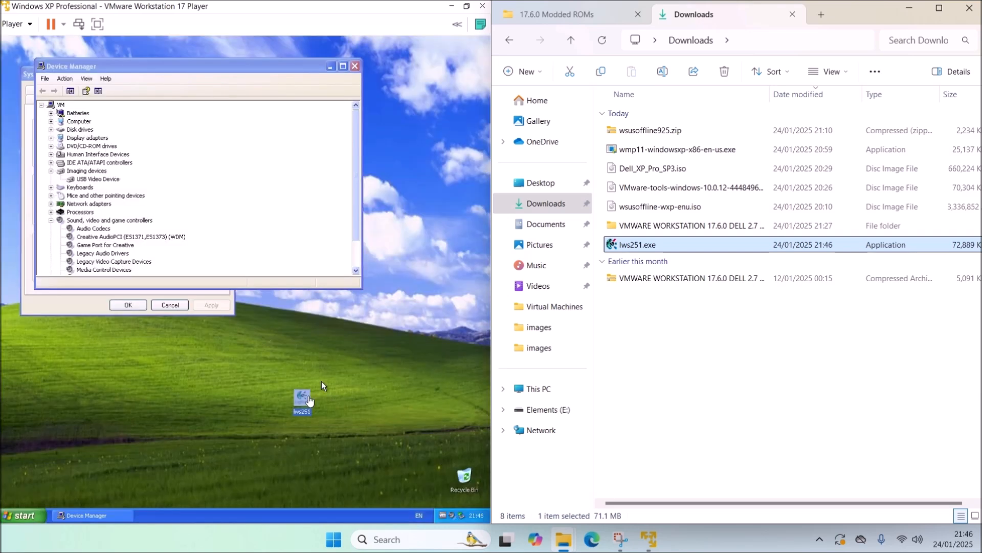
left_click(321, 382)
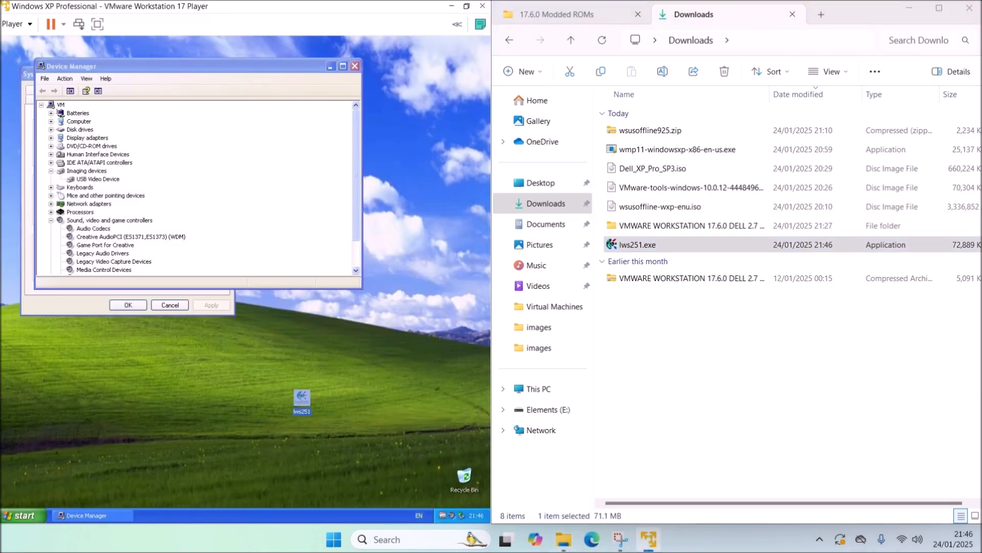
left_click_drag(302, 404, 424, 482)
- Run lws251 and install the Logitech Webcam Software with Motion Detection and webcam drivers in C:\Program Files\Logitech, accepting the camera settings
double_click(424, 479)
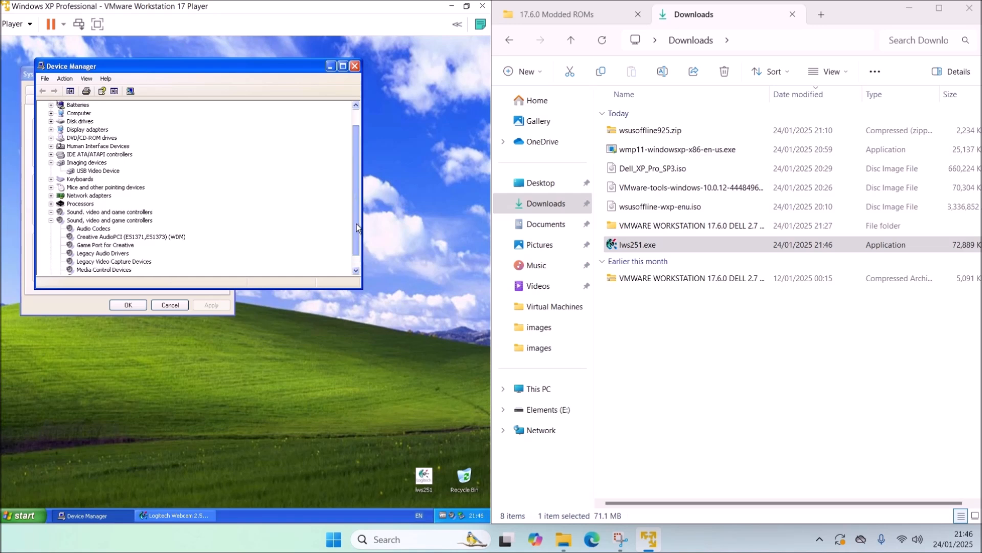
left_click(376, 384)
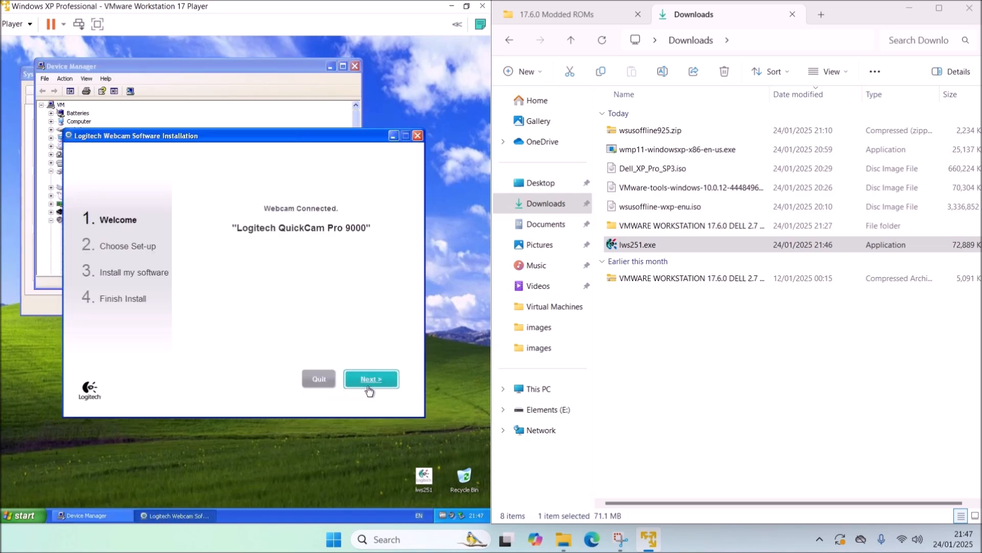
left_click(370, 387)
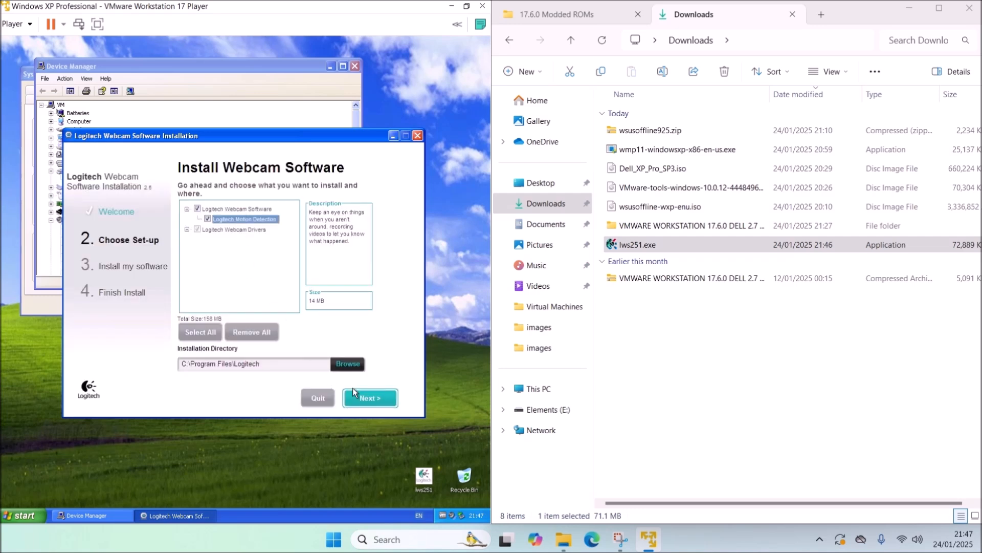
left_click(354, 393)
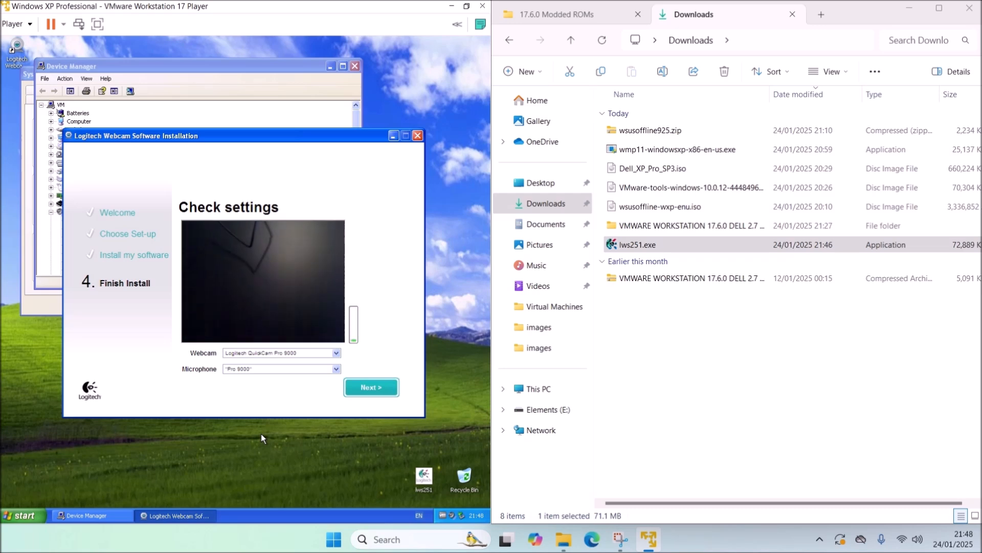
left_click(391, 389)
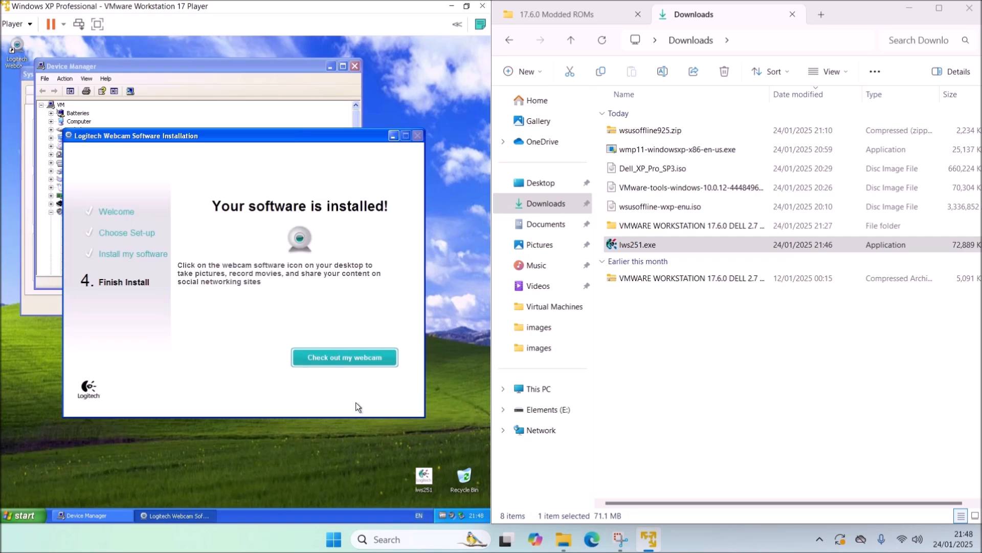
- Launch the Logitech Webcam Software from the finished installer and open Quick Capture to view the webcam image
left_click(380, 361)
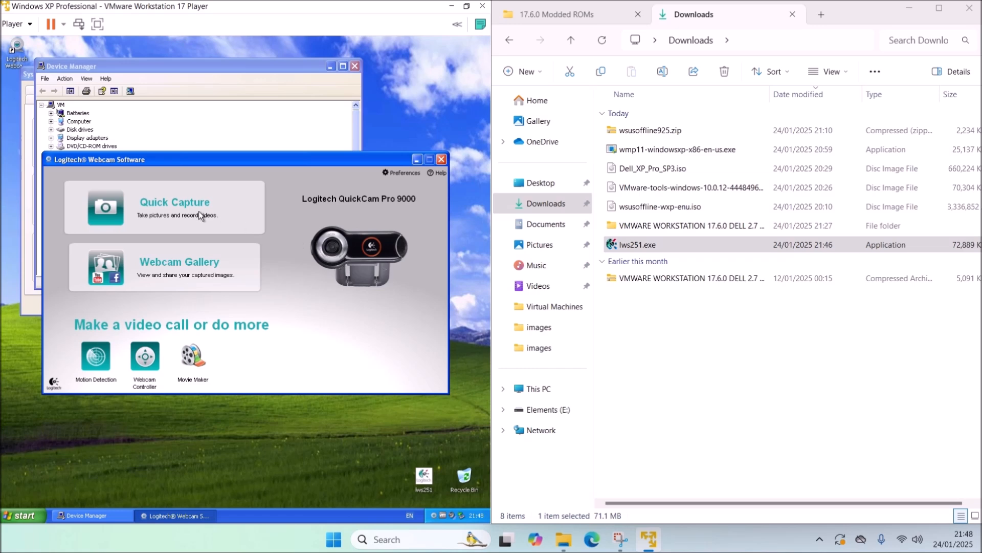
left_click(184, 211)
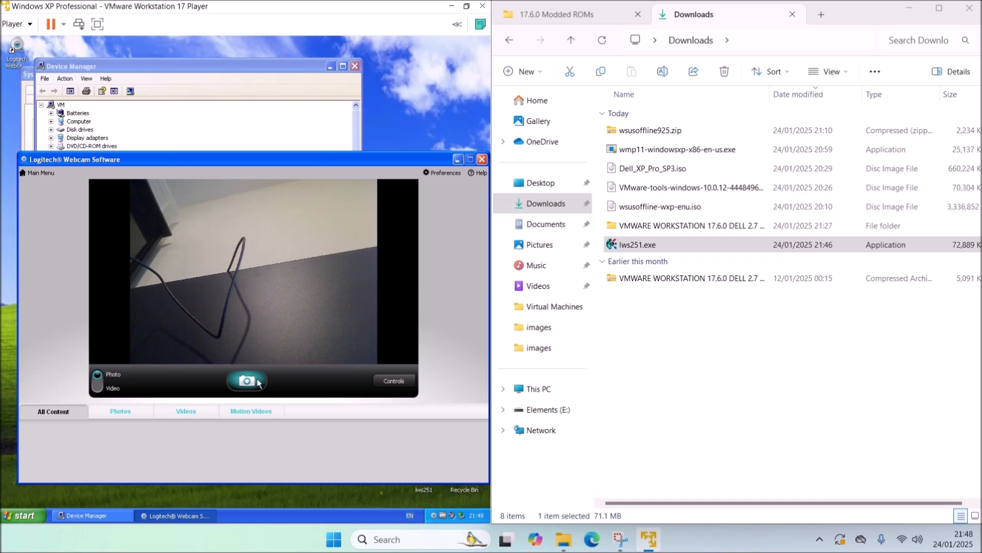
- Switch the webcam's Quick Capture to video mode, then close the Logitech software, Device Manager and System Properties
left_click(95, 389)
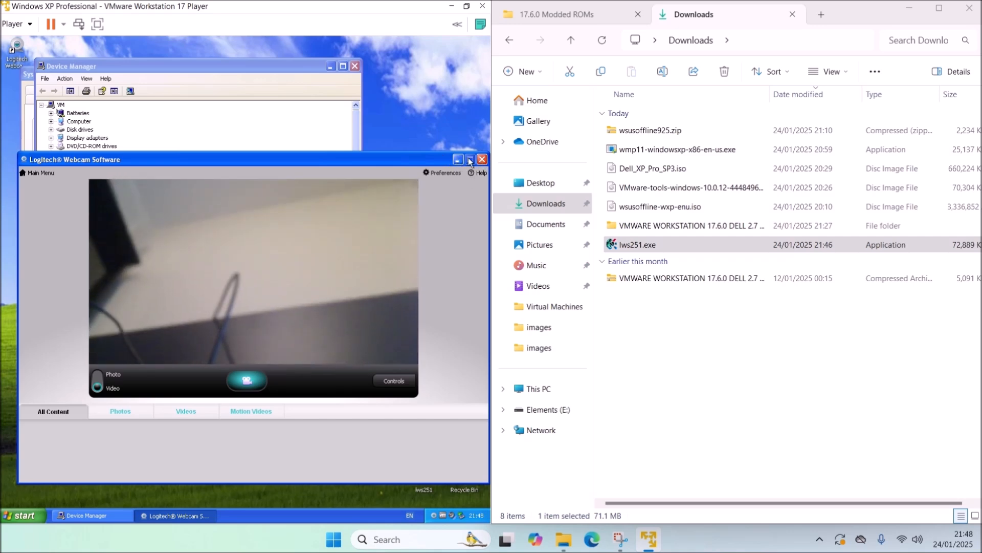
left_click(483, 159)
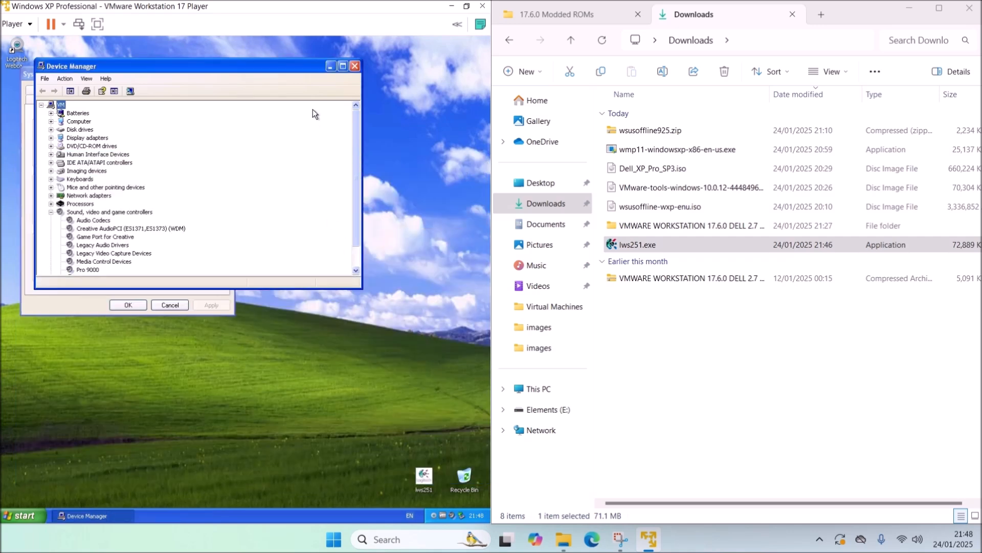
left_click(354, 66)
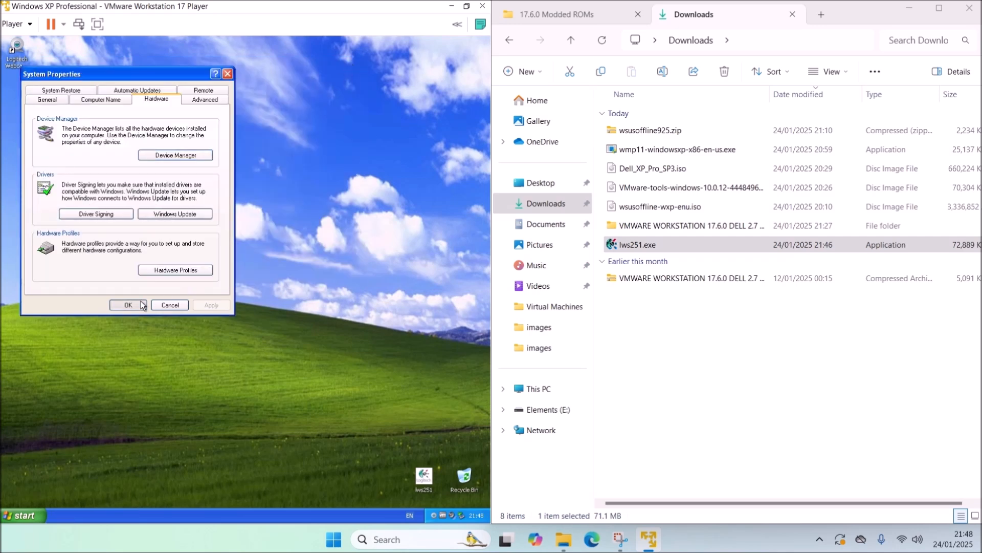
left_click(129, 304)
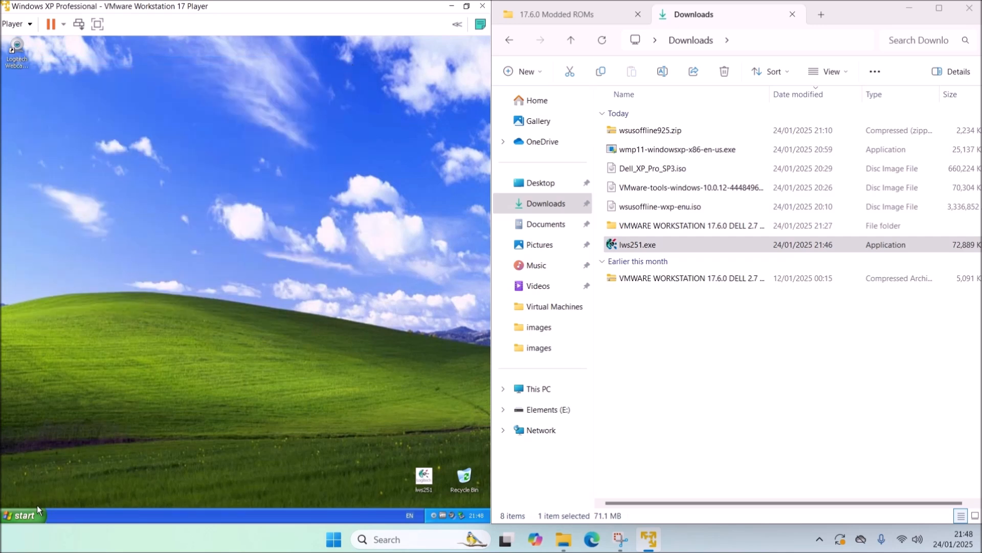
- Move the lws251 installer from the desktop to the Recycle Bin and turn off the Windows XP virtual machine
left_click_drag(424, 479, 466, 484)
left_click(23, 515)
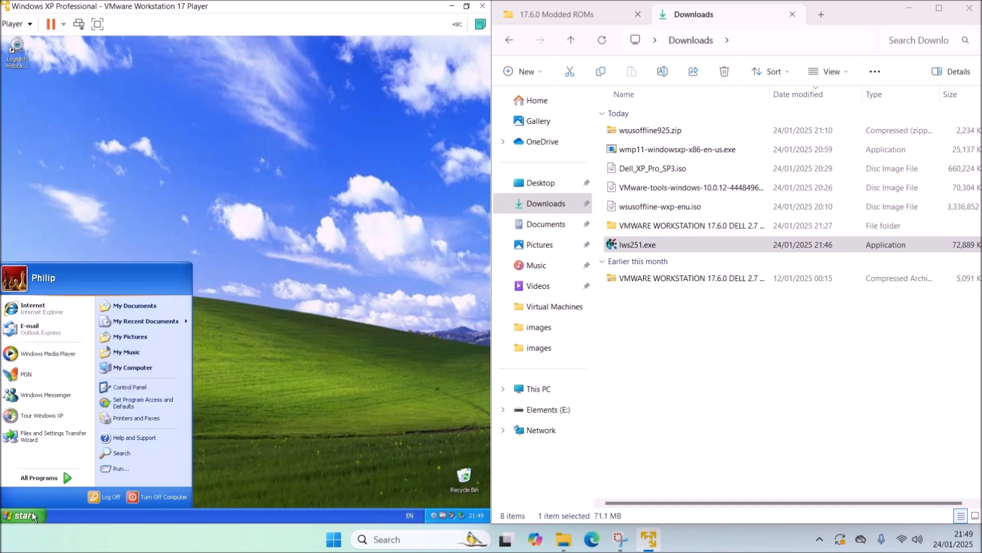
left_click(158, 498)
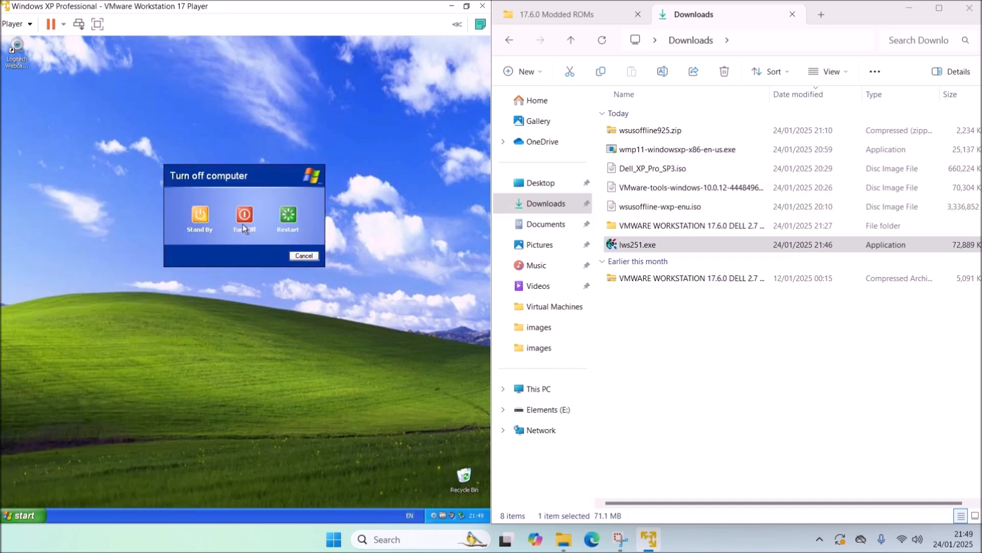
left_click(244, 221)
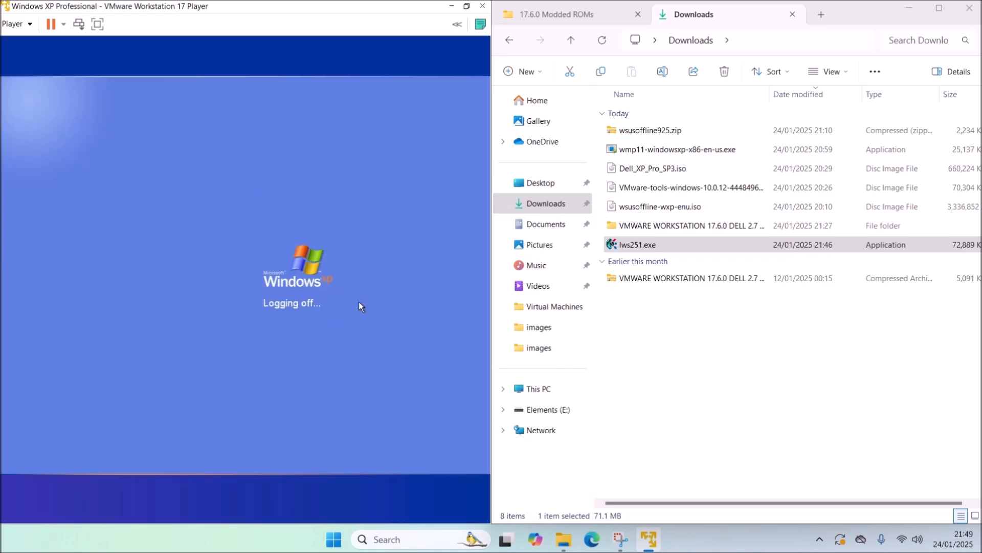
- Open the host's Device Manager and view the properties of the Prolific PL2303GS USB Serial COM Port under Ports (COM & LPT)
right_click(333, 538)
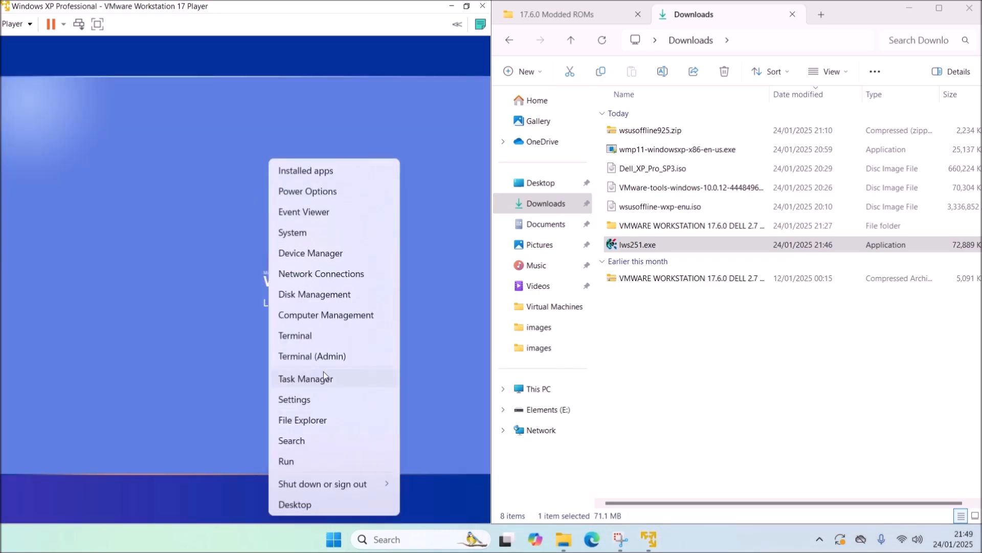
left_click(321, 254)
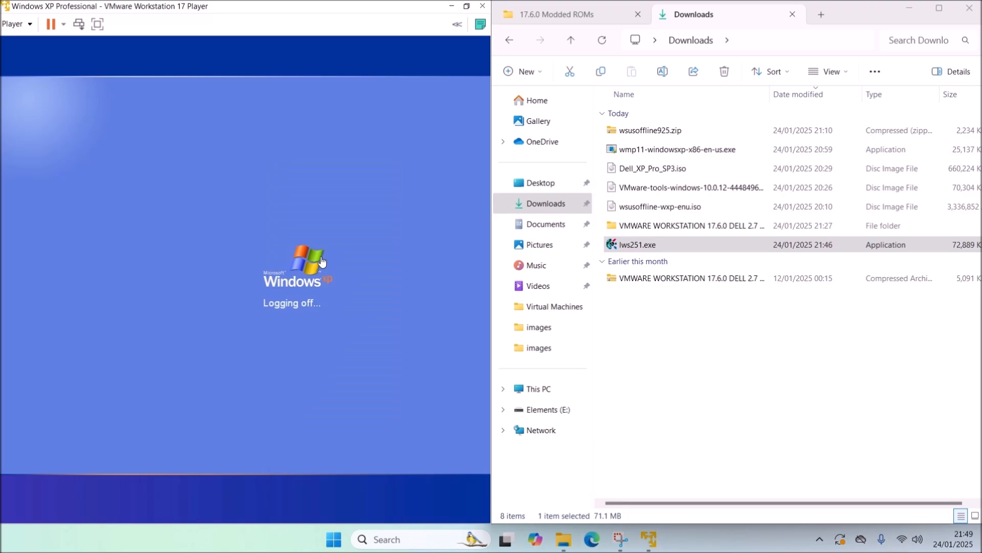
left_click_drag(226, 33, 185, 36)
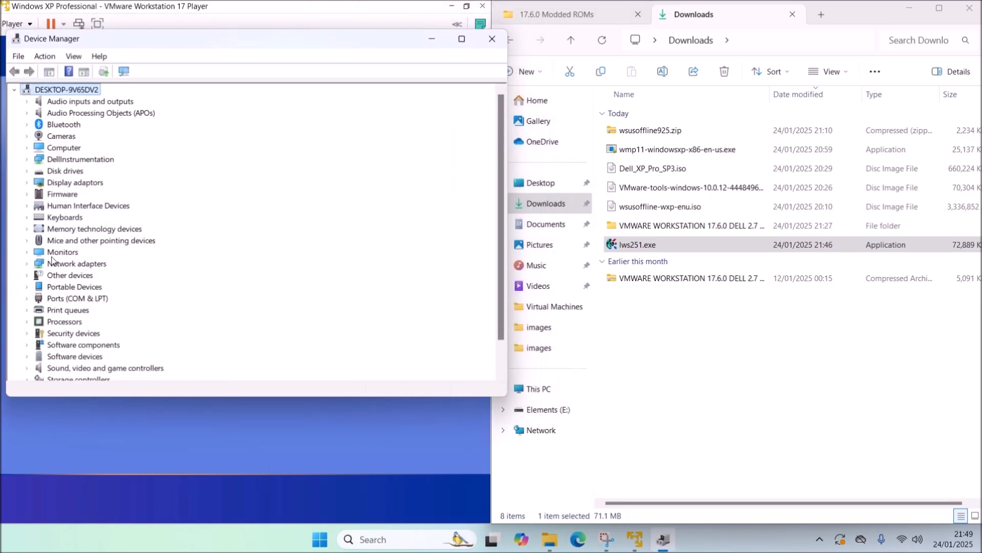
double_click(37, 298)
scroll(128, 297, "down", 2)
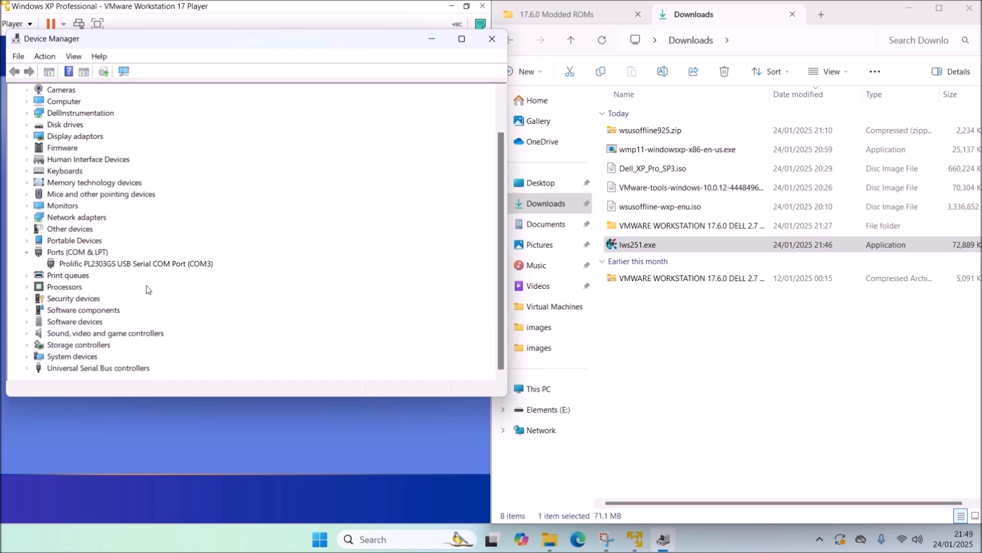
right_click(174, 265)
left_click(217, 343)
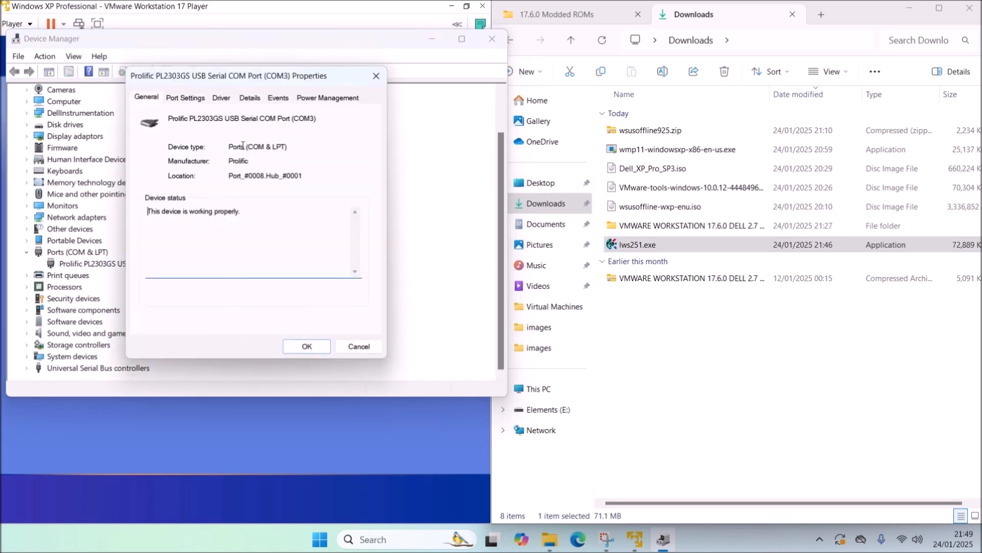
- Examine the Prolific port's port settings and its advanced COM port number choices, then close the host's Device Manager
left_click(185, 97)
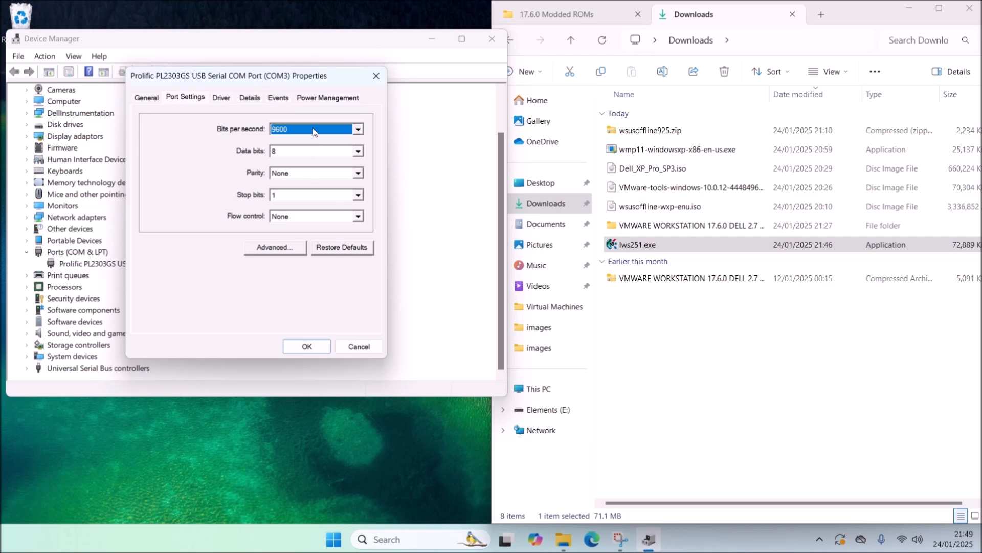
left_click(275, 248)
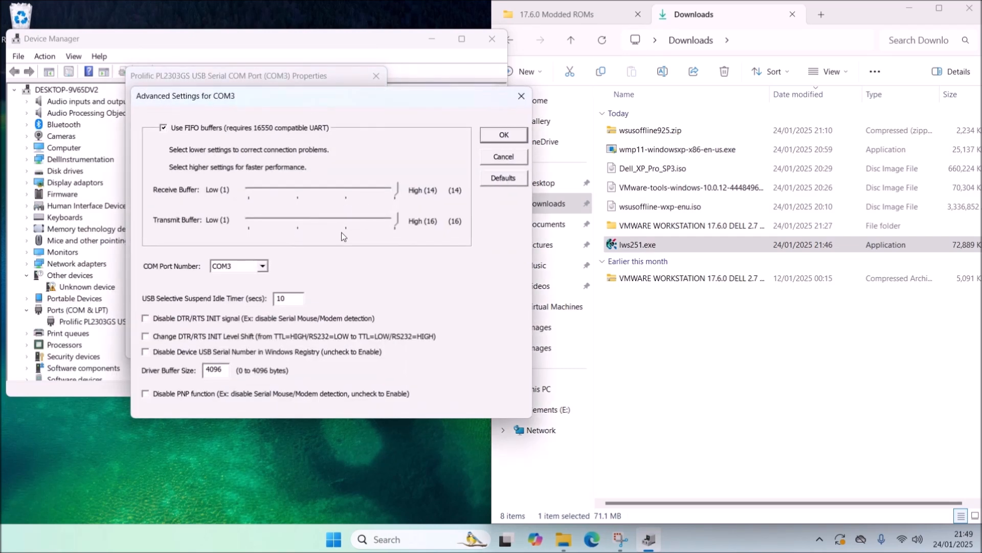
left_click(261, 265)
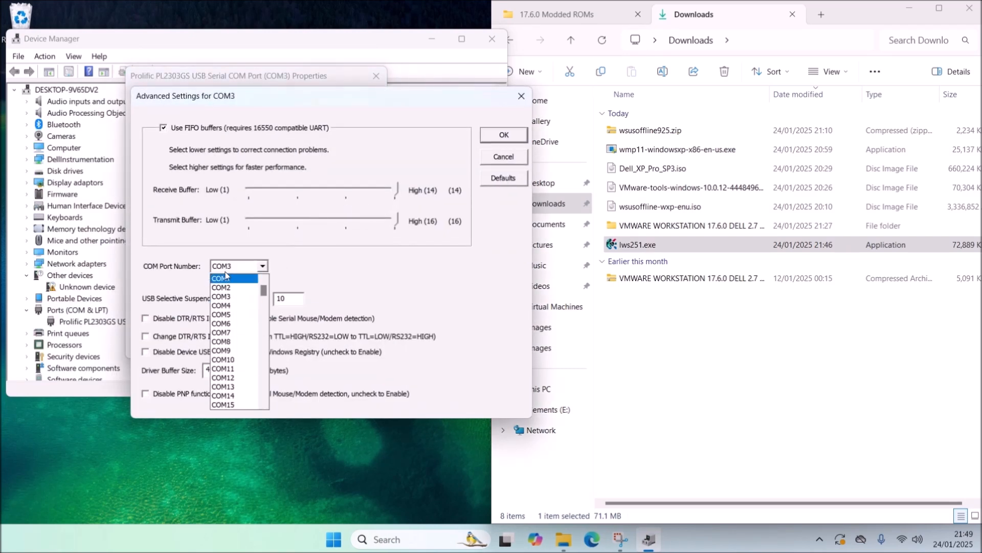
left_click(504, 135)
left_click(504, 136)
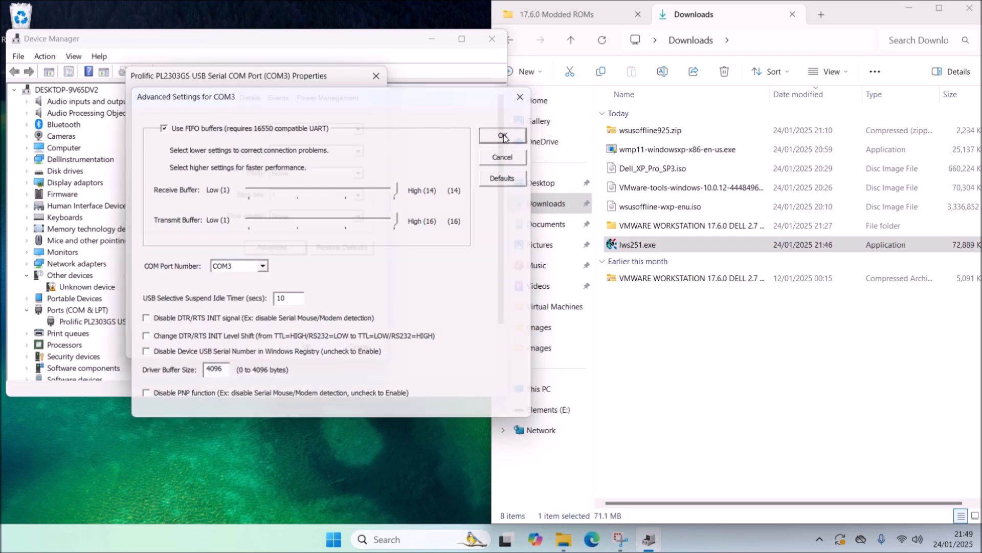
left_click(376, 75)
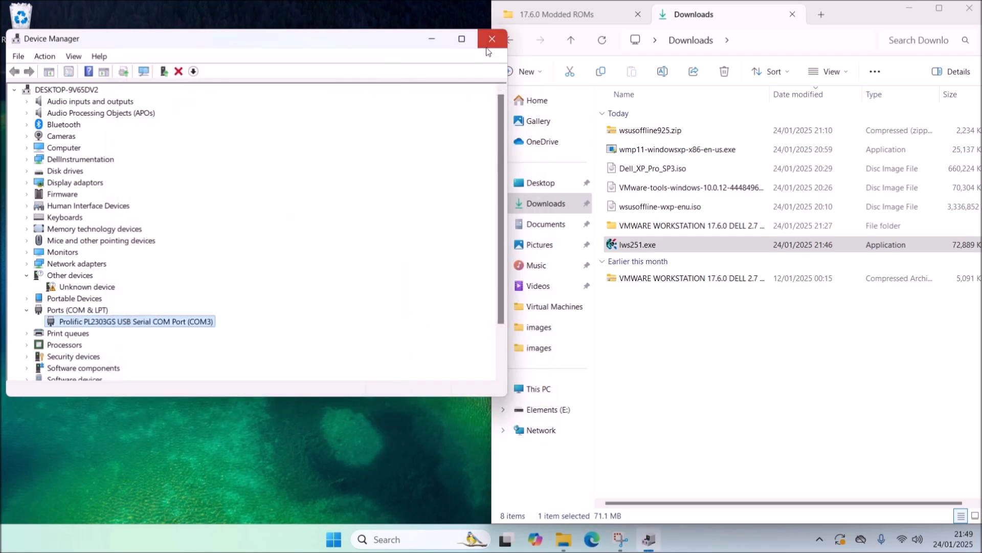
left_click(492, 38)
- Launch VMware Workstation 17 Player and open the settings of the Windows XP Professional virtual machine
right_click(350, 538)
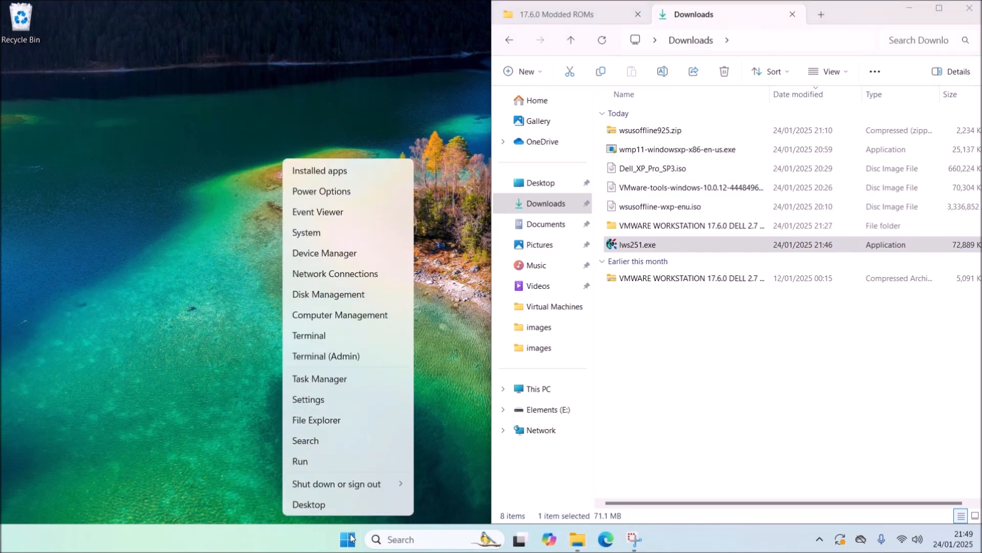
left_click(445, 445)
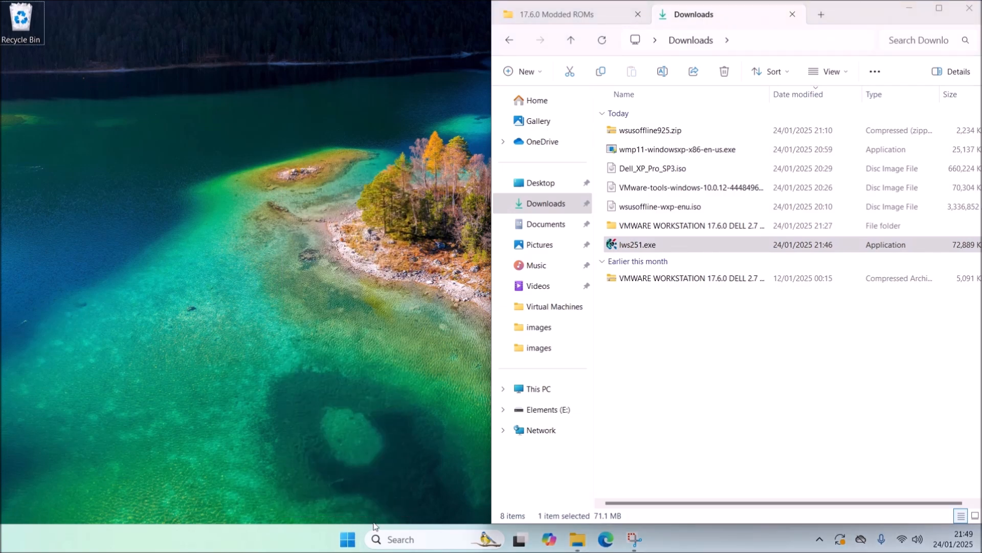
left_click(348, 539)
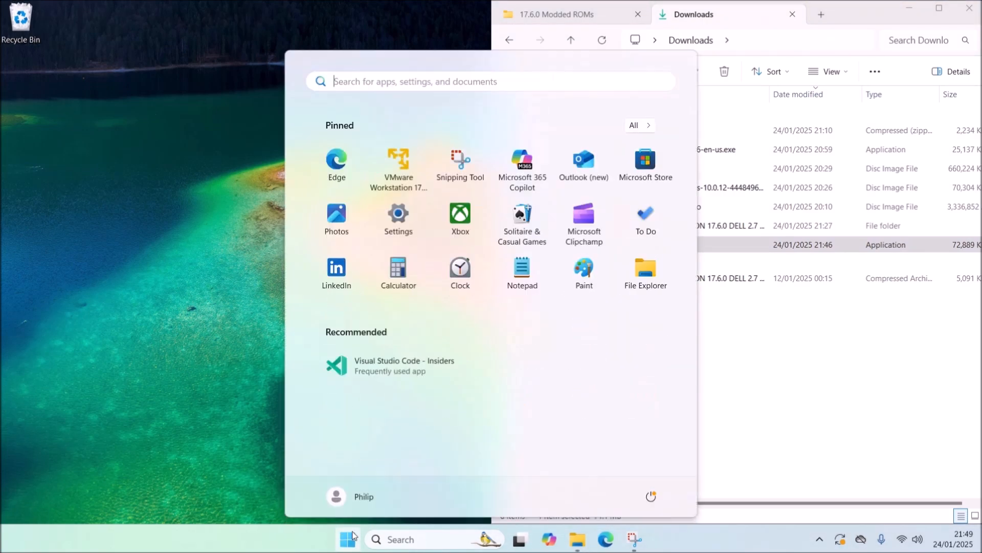
left_click(398, 167)
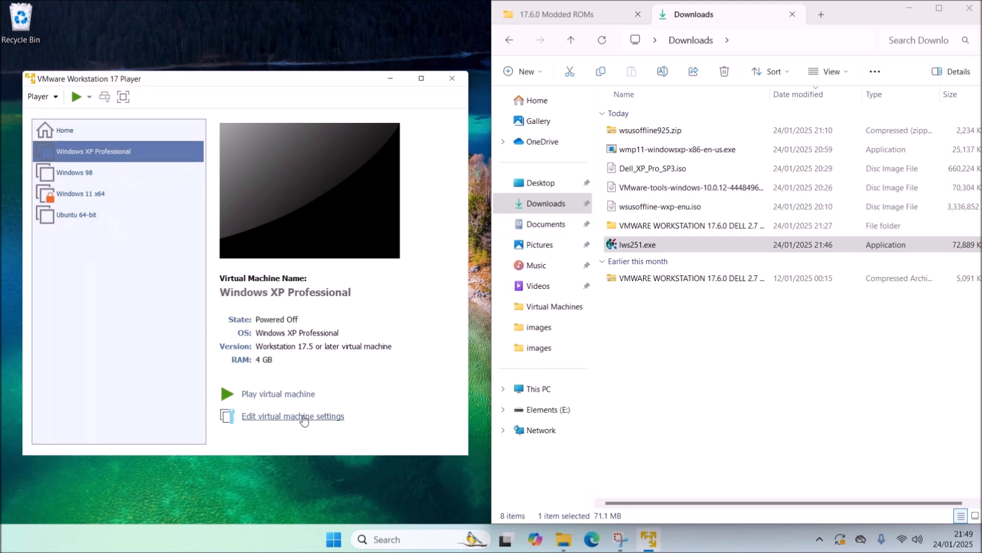
left_click(303, 476)
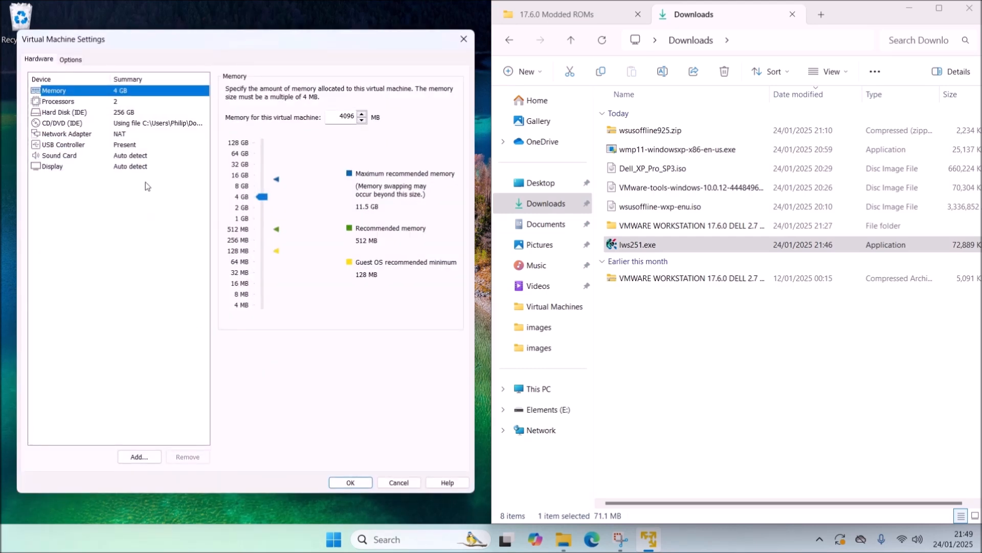
- Add a serial port to the virtual machine, connect it to the host's physical serial port instead of Auto detect, and save the settings
left_click(139, 457)
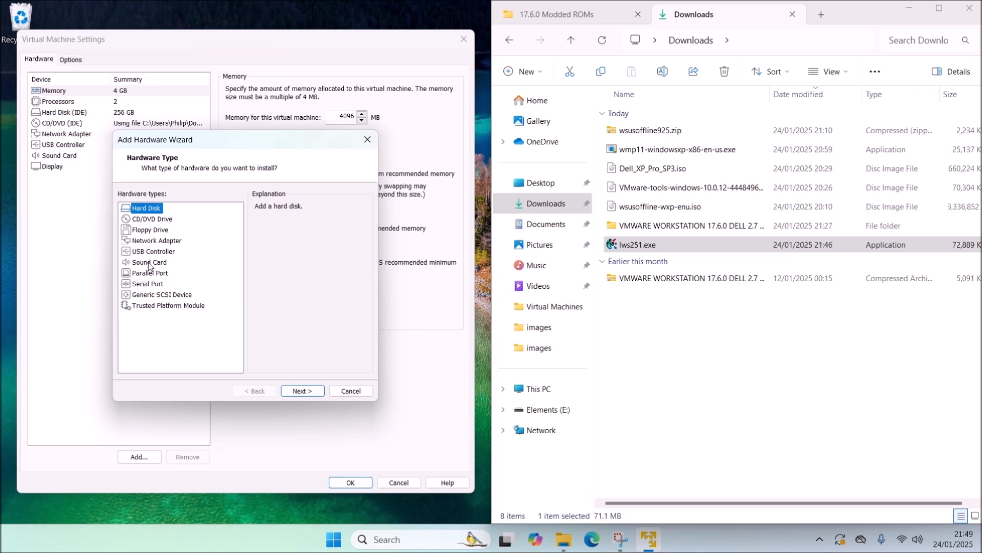
left_click(154, 284)
left_click(303, 391)
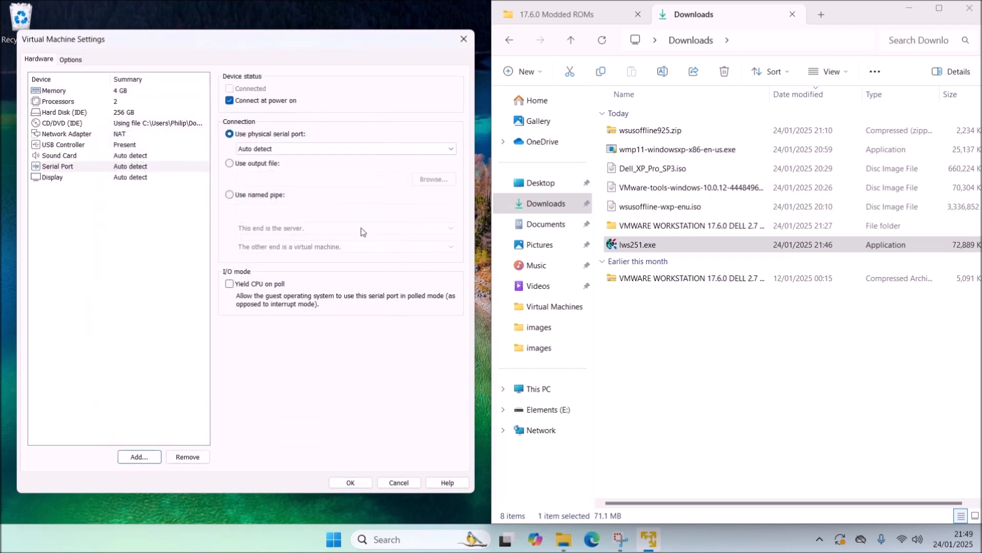
left_click(328, 149)
left_click(287, 168)
left_click(350, 482)
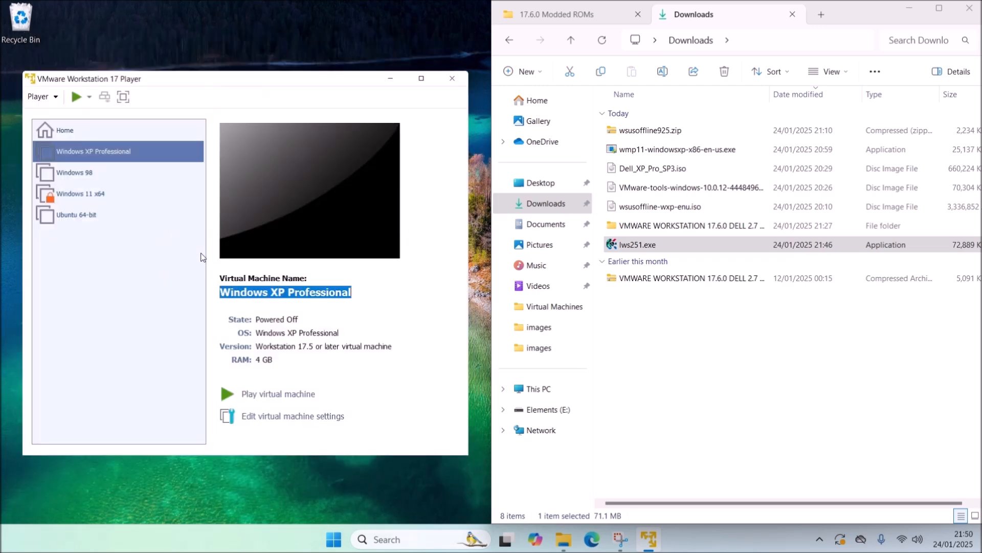
- Power on the Windows XP Professional virtual machine and open its Device Manager from the My Computer properties
left_click(289, 395)
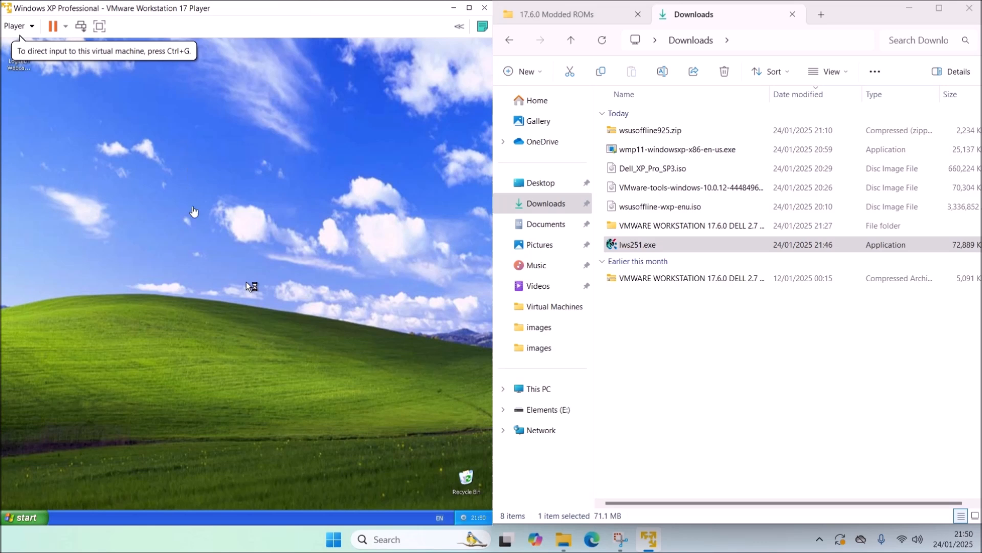
left_click(25, 517)
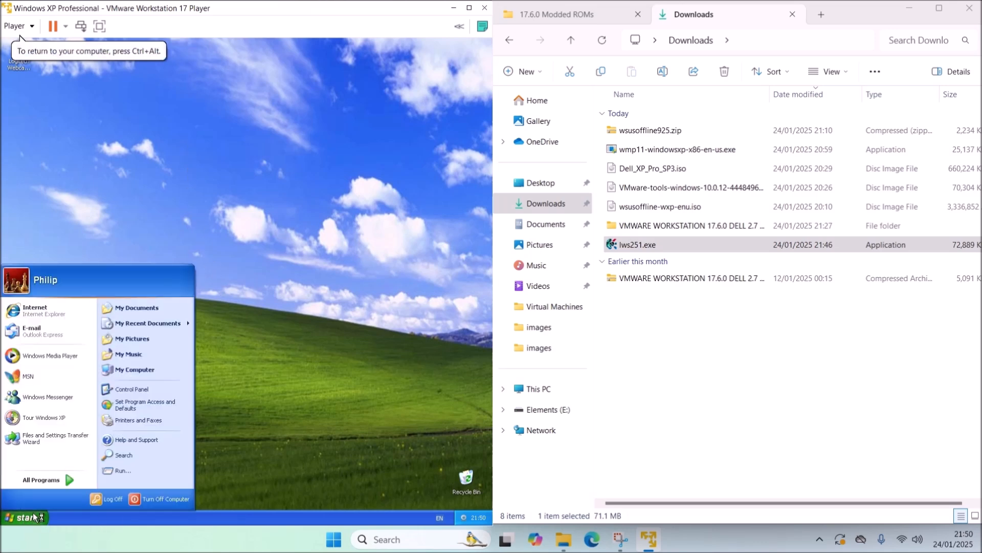
right_click(154, 370)
left_click(198, 458)
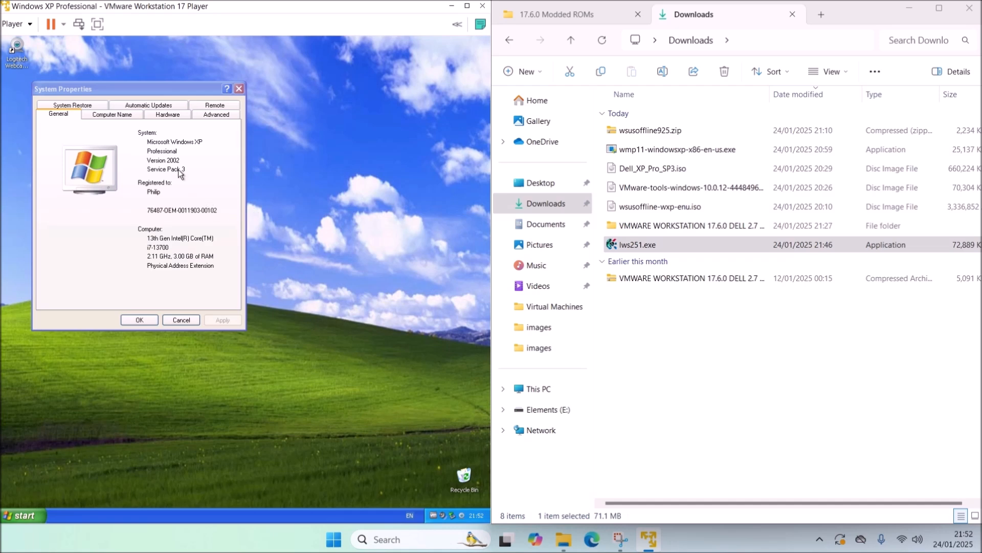
left_click(161, 118)
left_click(187, 171)
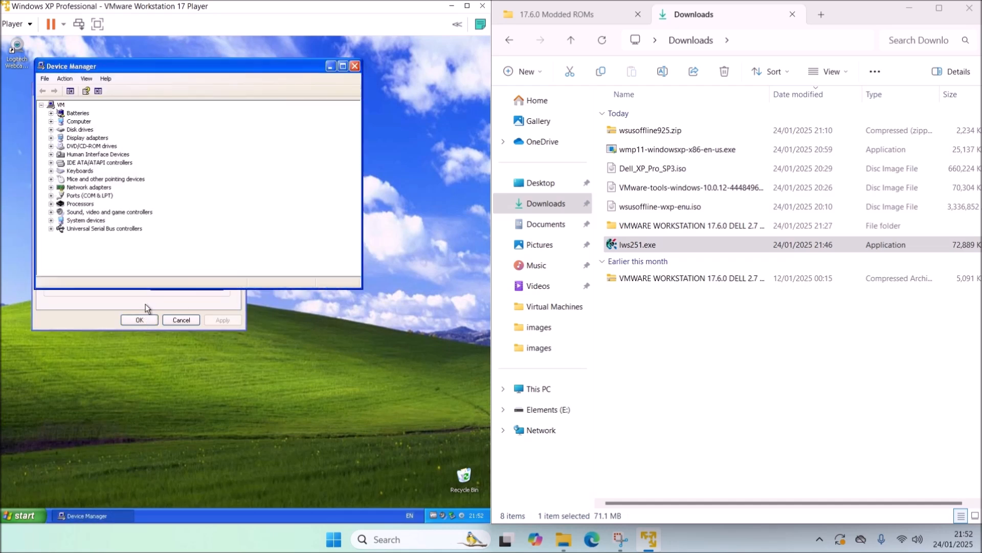
- Enlarge the Device Manager window, expand Ports (COM & LPT) and open the properties of the Communications Port
left_click_drag(142, 288, 142, 439)
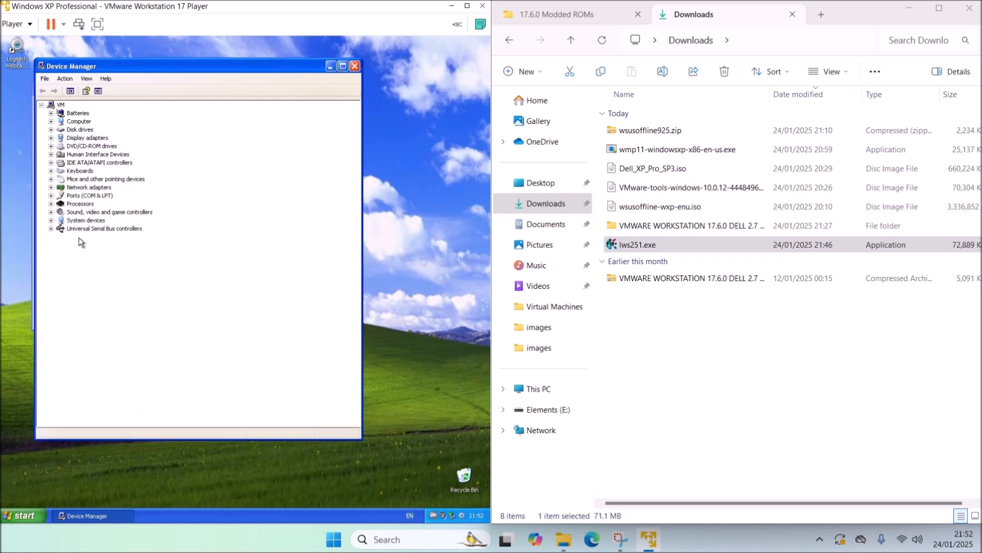
left_click(51, 195)
left_click(116, 203)
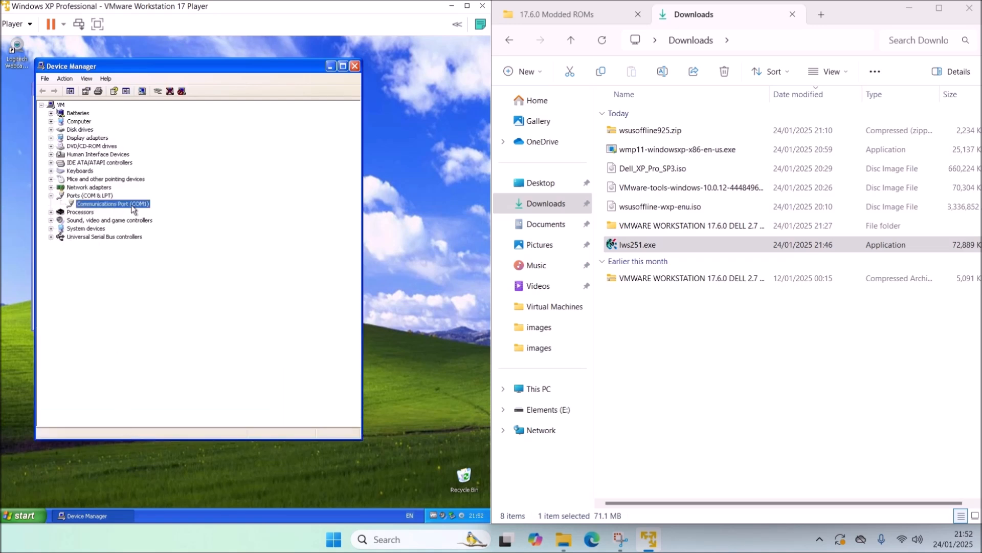
right_click(132, 204)
left_click(186, 255)
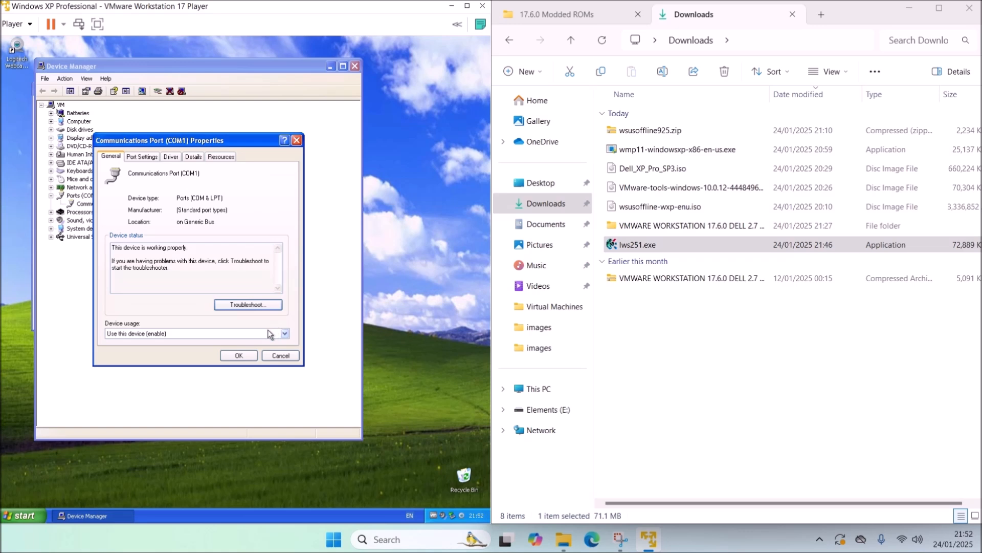
- Examine the Communications Port's port settings and advanced COM port number choices, cancel the advanced settings, and close Device Manager and System Properties
left_click(151, 159)
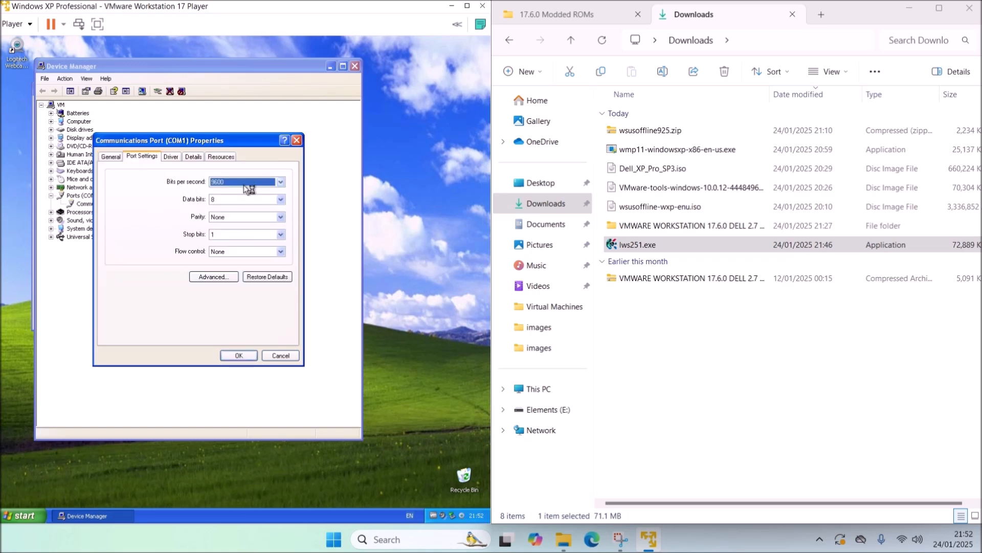
left_click(233, 277)
left_click(180, 281)
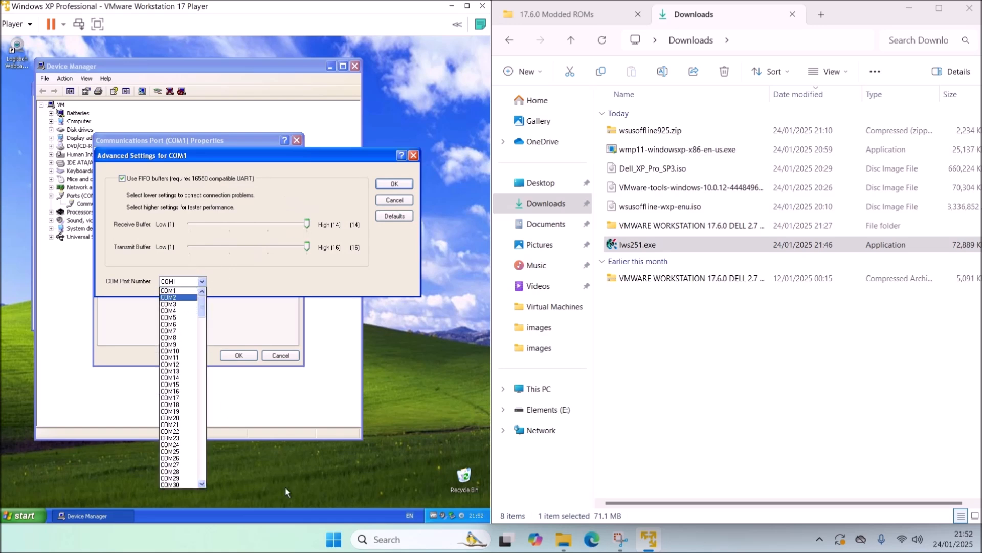
left_click(389, 201)
left_click(389, 200)
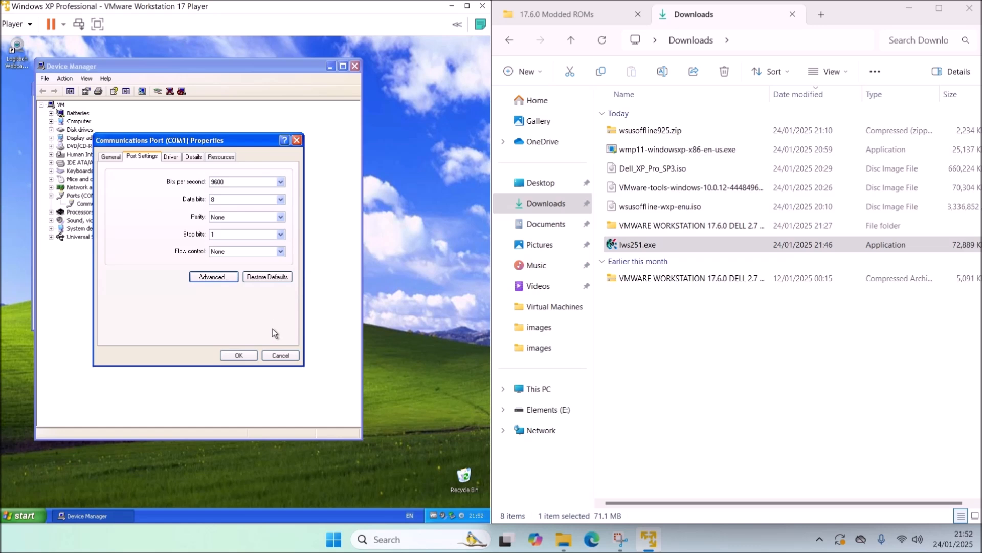
left_click(243, 357)
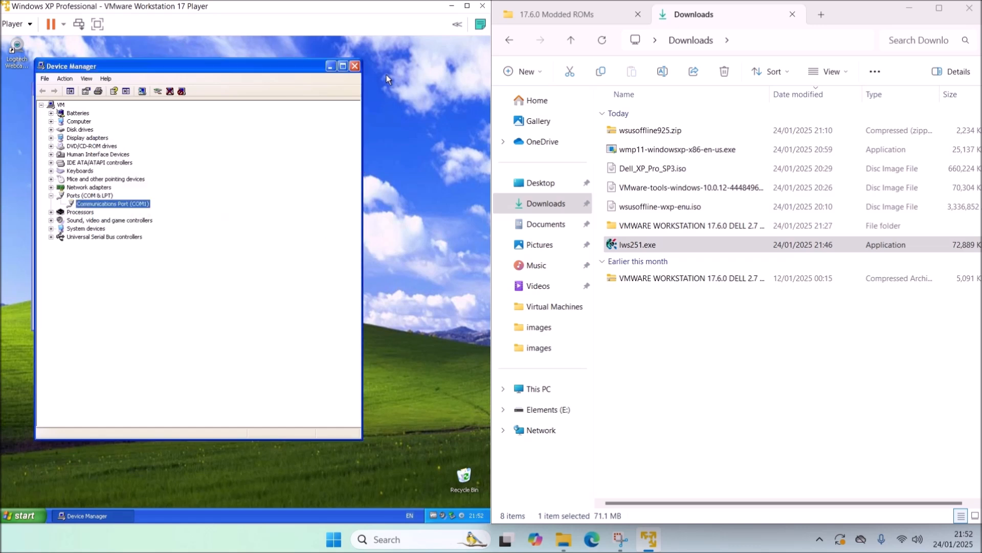
left_click(354, 66)
left_click(239, 88)
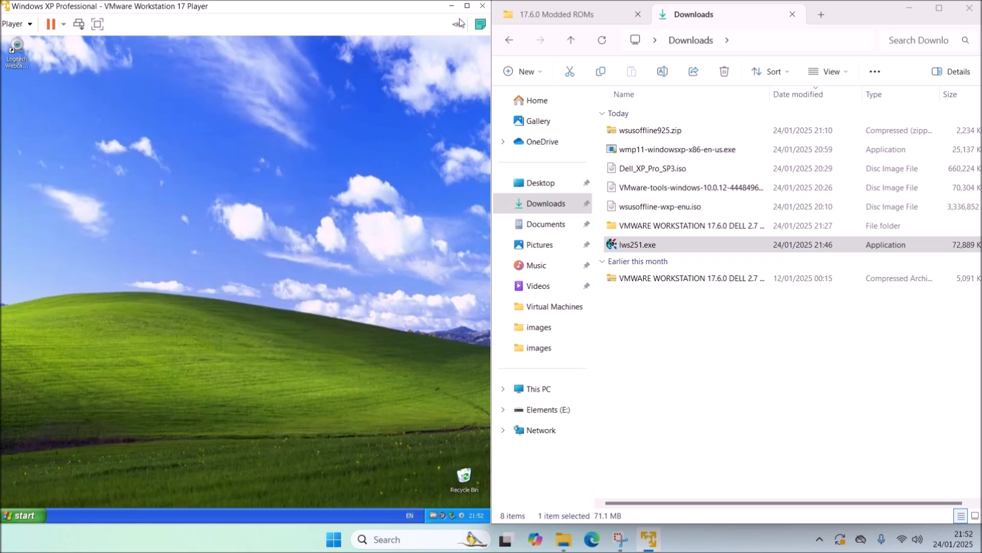